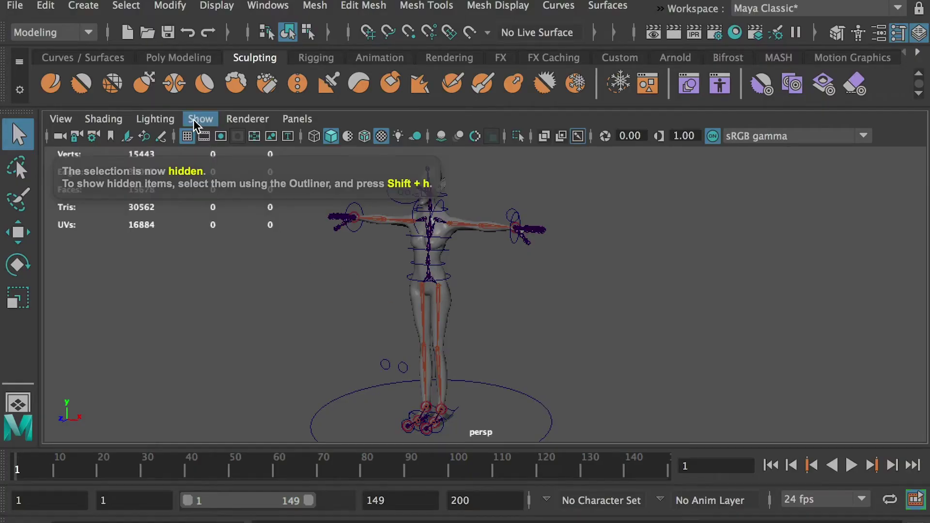
Hide the joints in the perspective viewport so only the character mesh and its rig controls show.
click(193, 120)
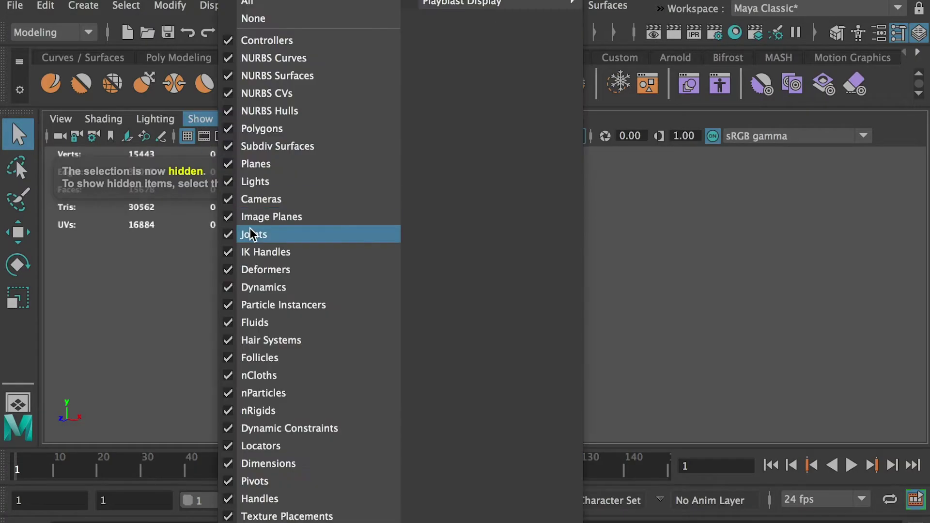
click(262, 235)
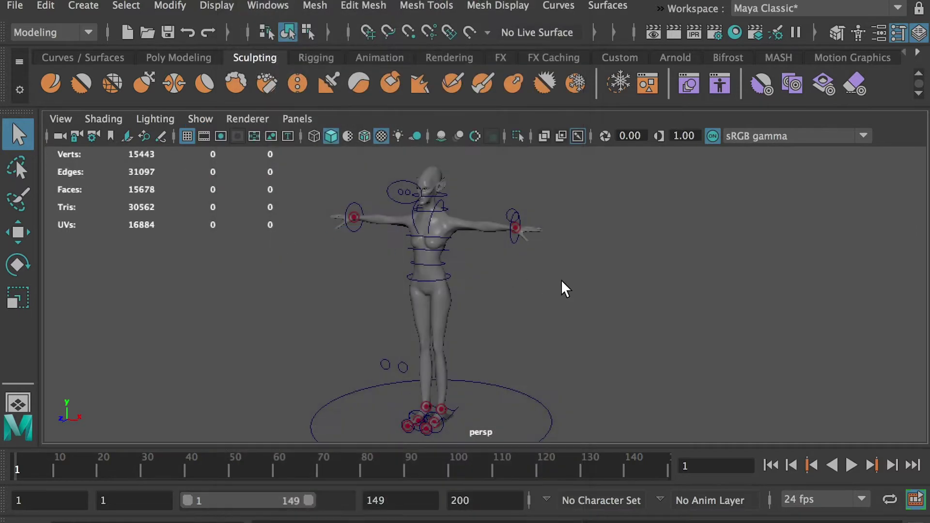
Key the hip control on frame 1 with Translate X at 1 and Translate Y and Z at 0.
click(431, 280)
key(w)
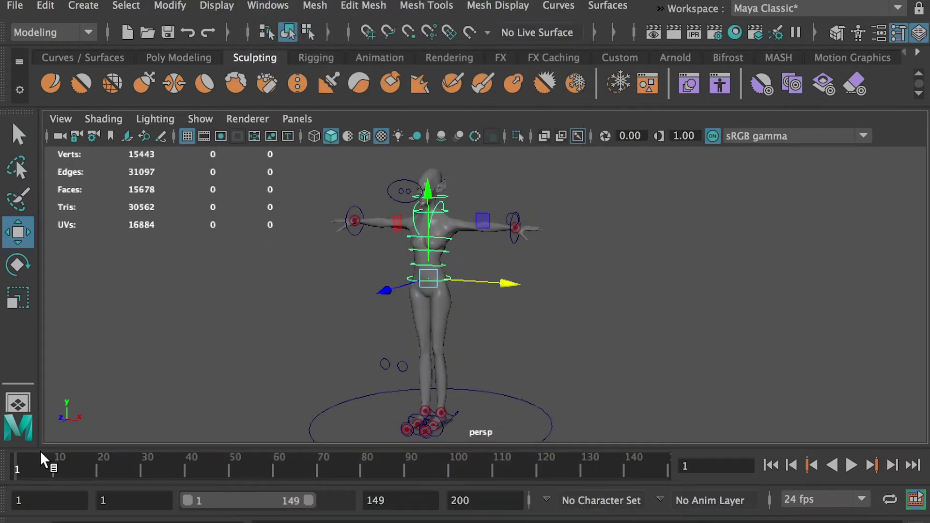
drag(505, 283, 506, 280)
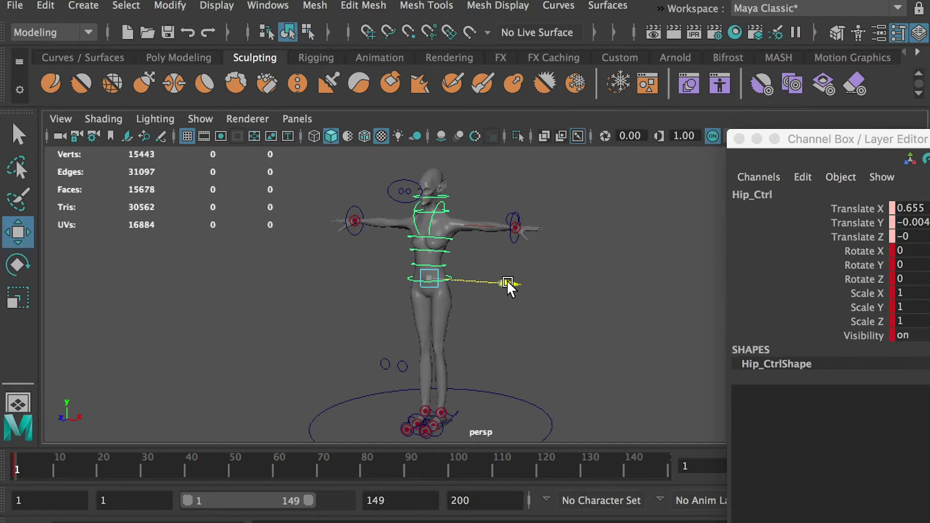
drag(885, 140, 850, 142)
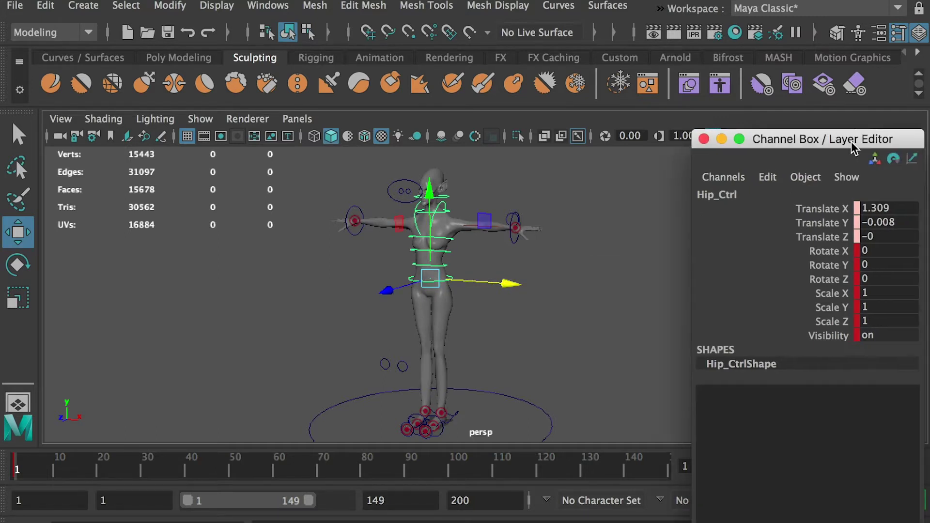
double_click(889, 208)
double_click(902, 222)
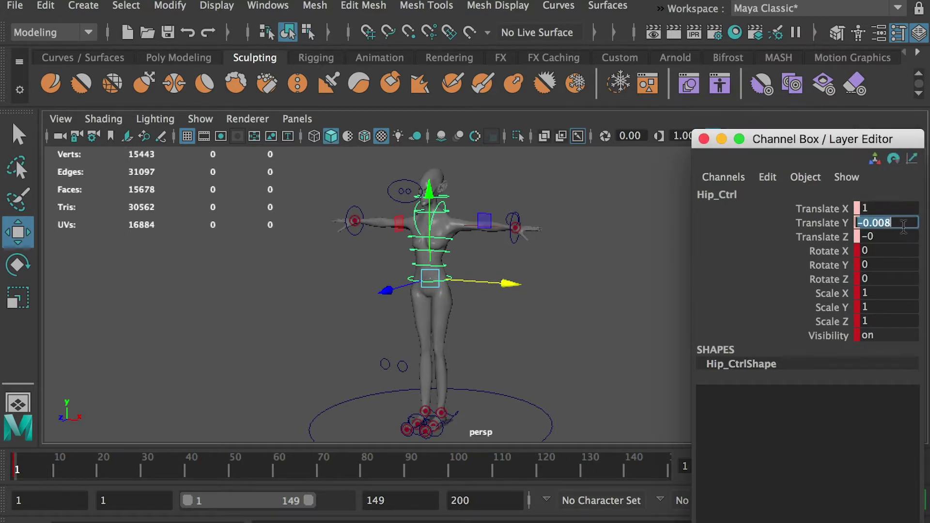
text(0)
click(880, 236)
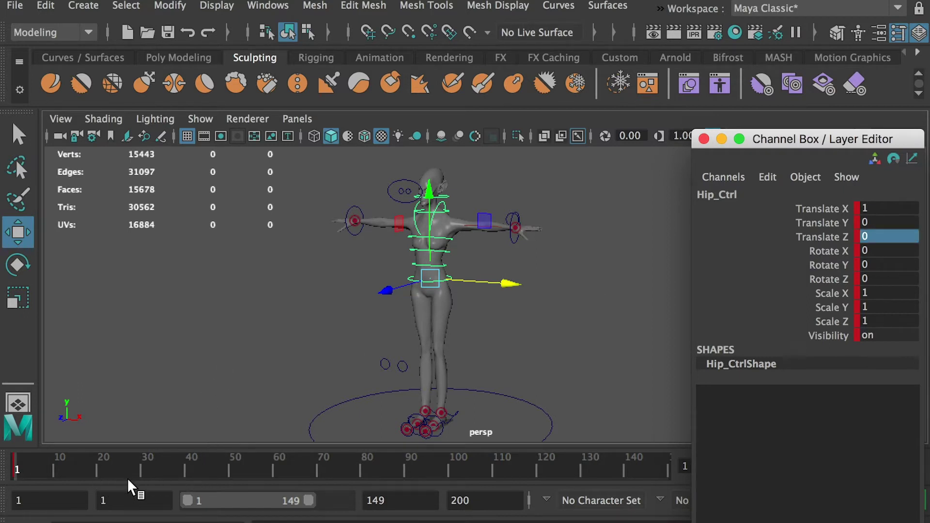
Shorten the playback range to end at frame 46 and key the hip control's Translate X at -1 on frame 20.
drag(314, 495, 217, 499)
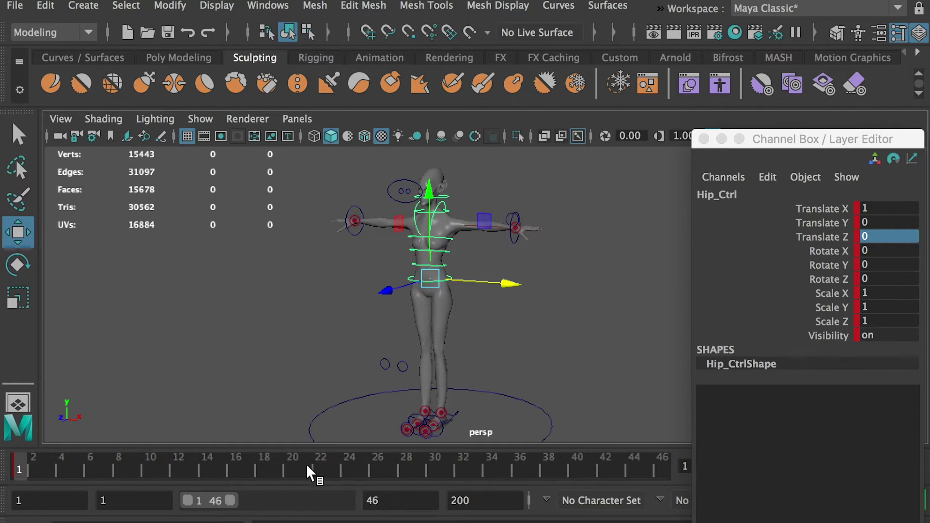
click(290, 468)
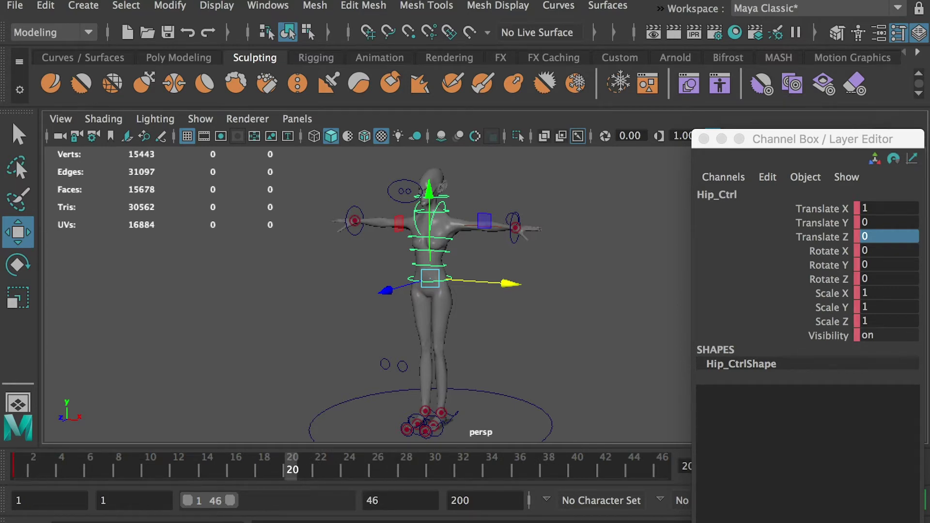
double_click(886, 208)
text(-1)
key(Return)
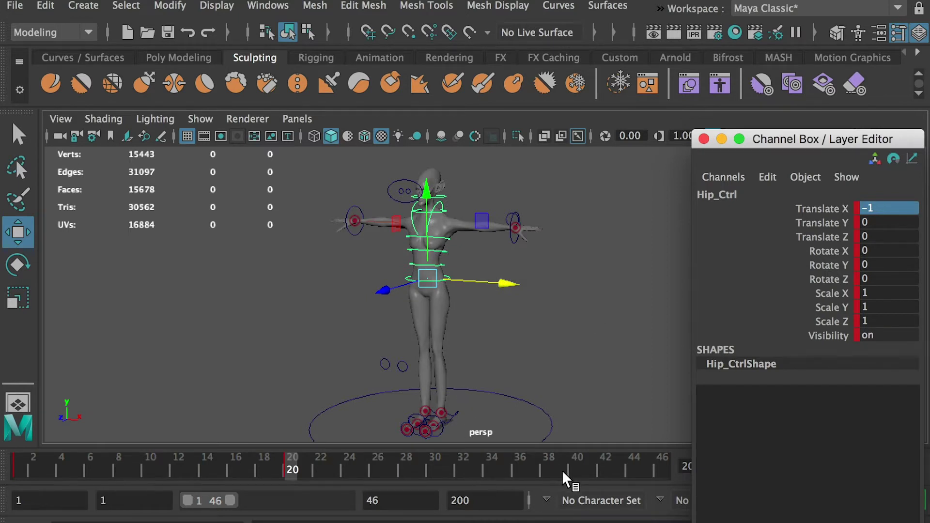
Key the hip control's Translate X at 1 on frame 40 and scrub the timeline back to frame 1.
click(575, 469)
double_click(886, 208)
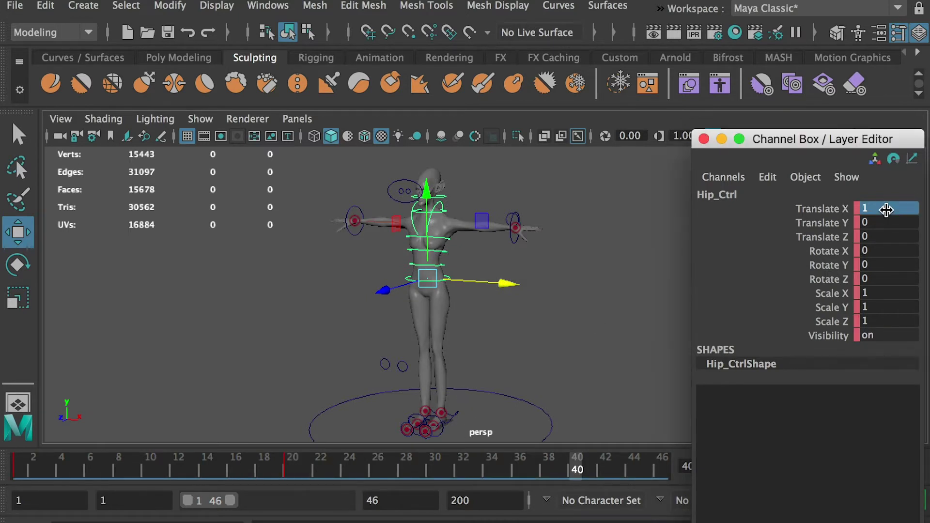
key(Return)
key(s)
drag(133, 462, 15, 499)
Select the spine, neck and head controls together and key their Rotate Z at 1 on frame 1.
scroll(461, 358, up, 5)
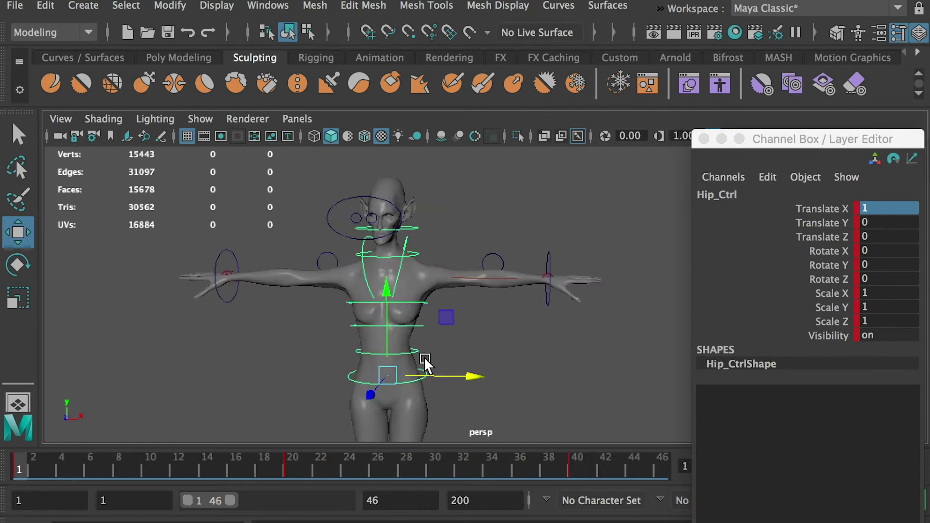
click(414, 349)
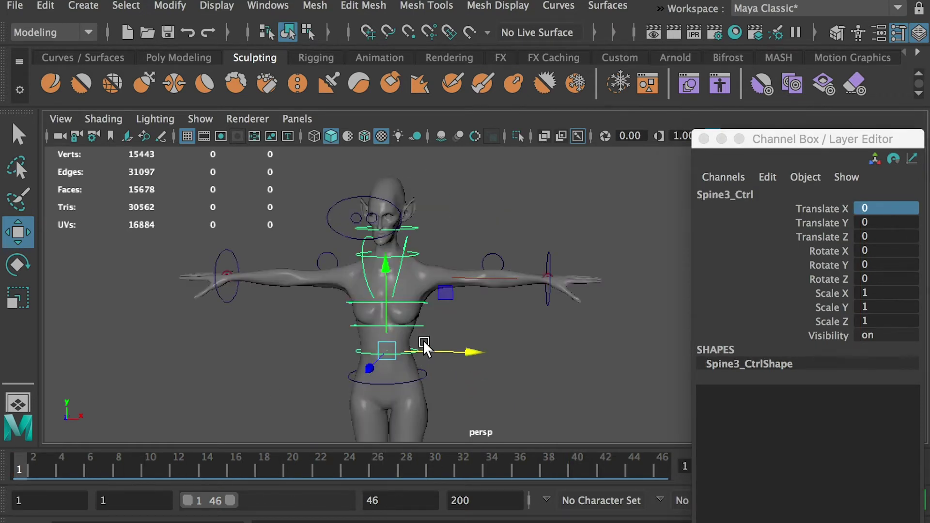
key(q)
shift+click(417, 325)
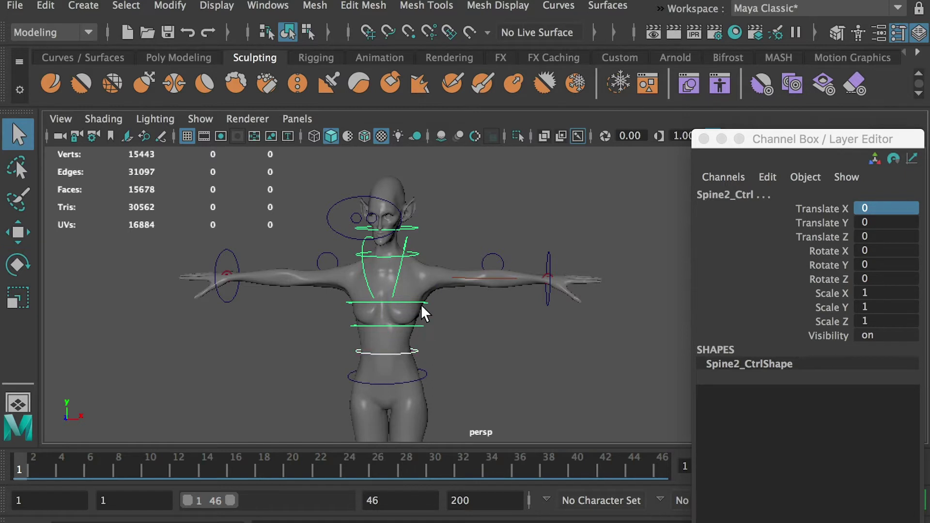
shift+click(419, 301)
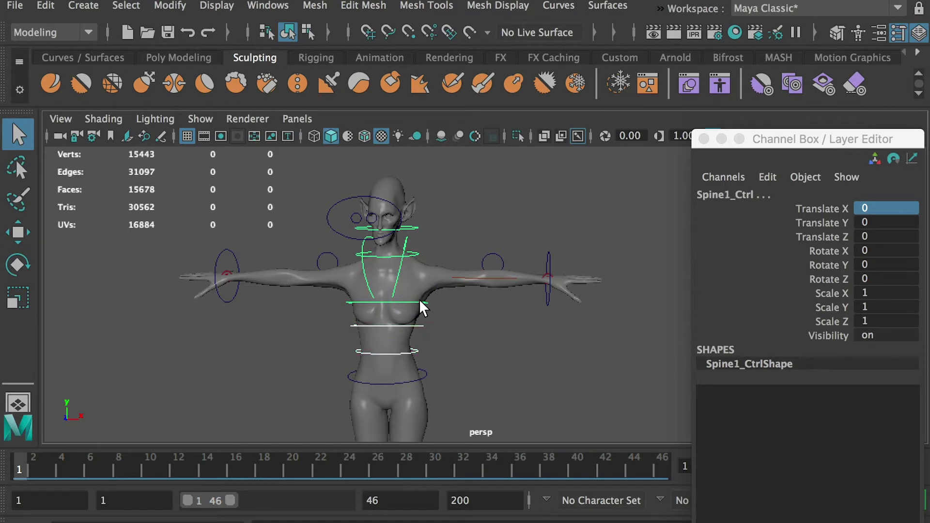
shift+click(415, 254)
shift+click(412, 226)
key(e)
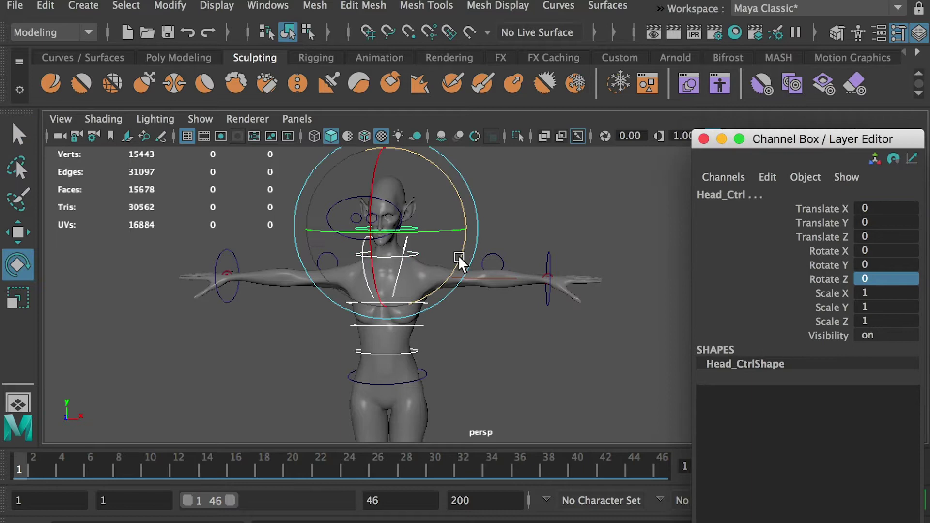
drag(457, 262, 456, 258)
key(super+z)
click(879, 277)
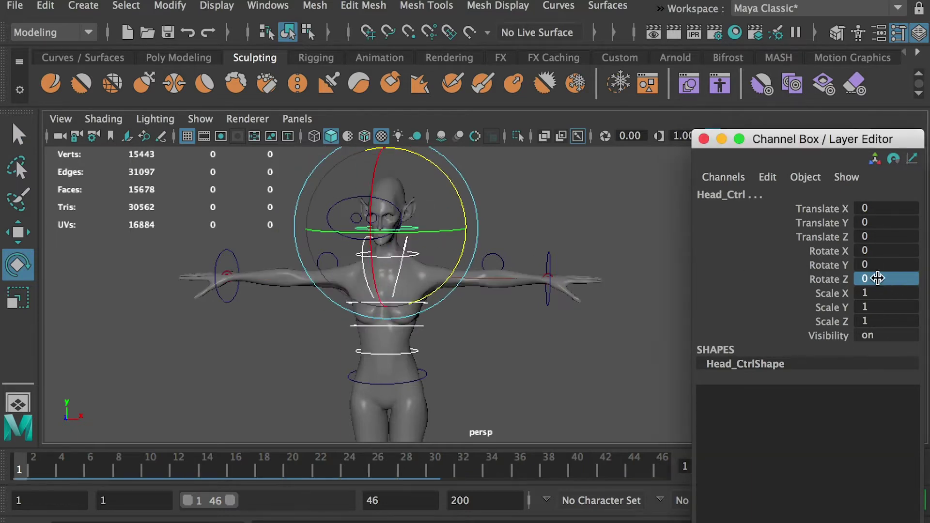
text(1)
key(Return)
key(s)
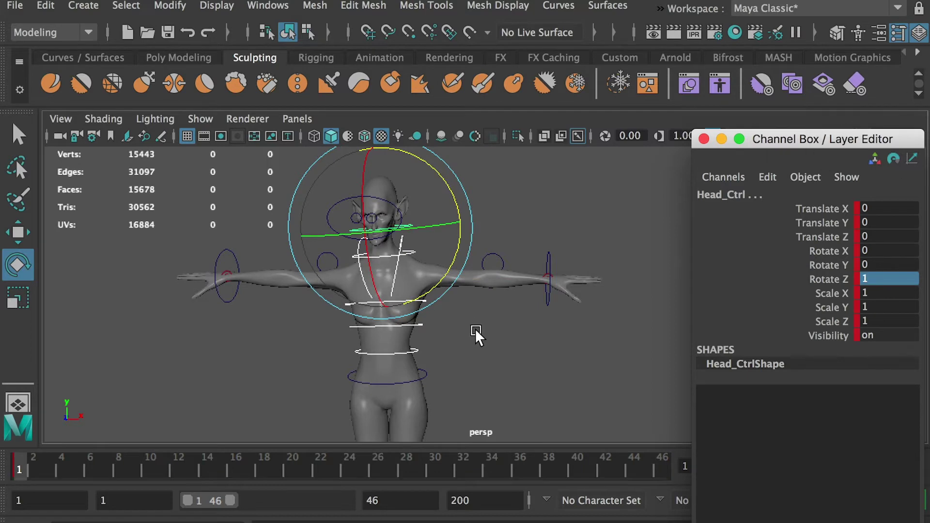
Set Rotate Z of the selected spine, neck and head controls to -1 on frame 20.
click(288, 469)
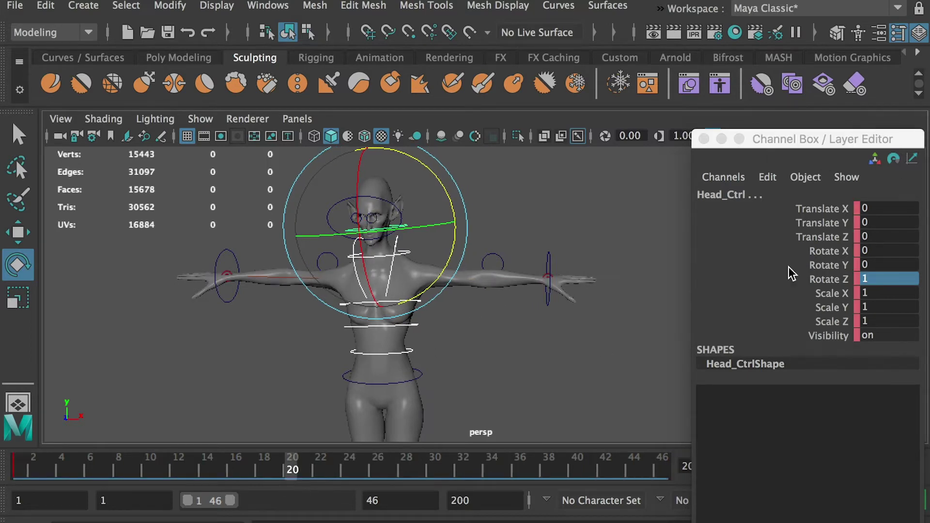
click(885, 280)
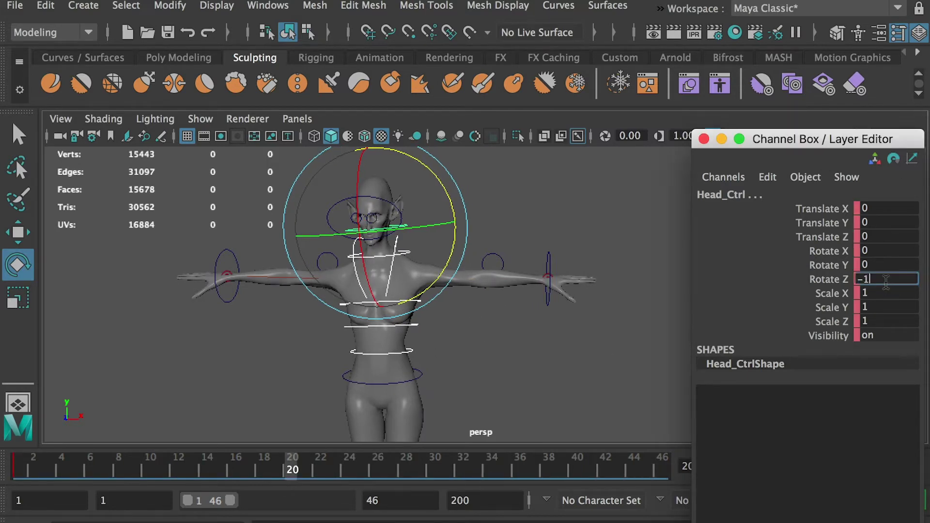
text(-1)
key(Return)
Set Rotate Z of the spine, neck and head controls to 1 on frame 40 and scrub back to frame 1.
click(576, 472)
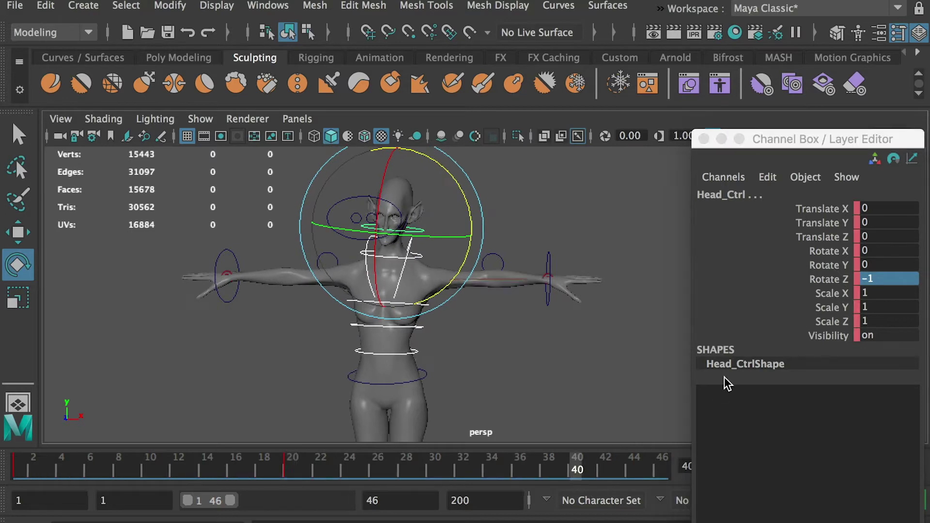
text(1)
key(Return)
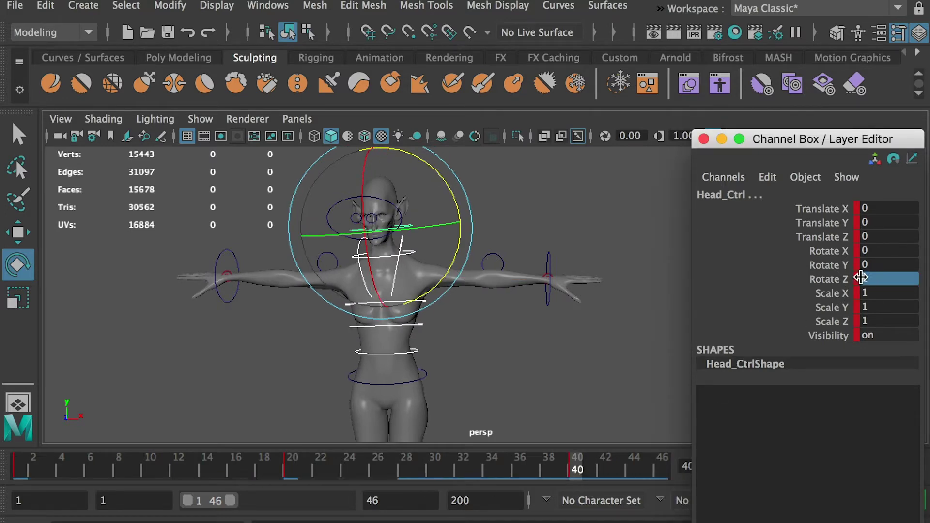
drag(130, 472, 17, 475)
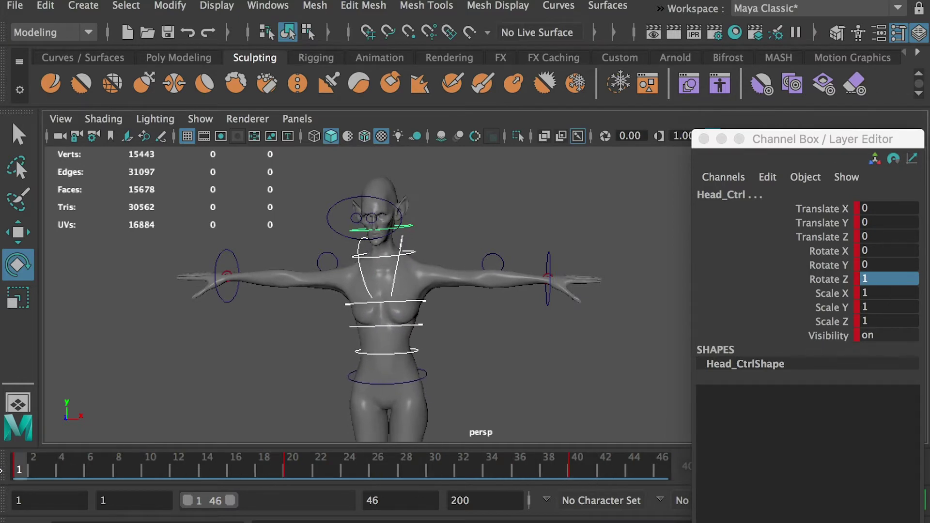
Rotate the hip control on frame 1 and set its Rotate Y to -4.
click(441, 378)
click(425, 381)
drag(434, 394, 432, 391)
double_click(886, 266)
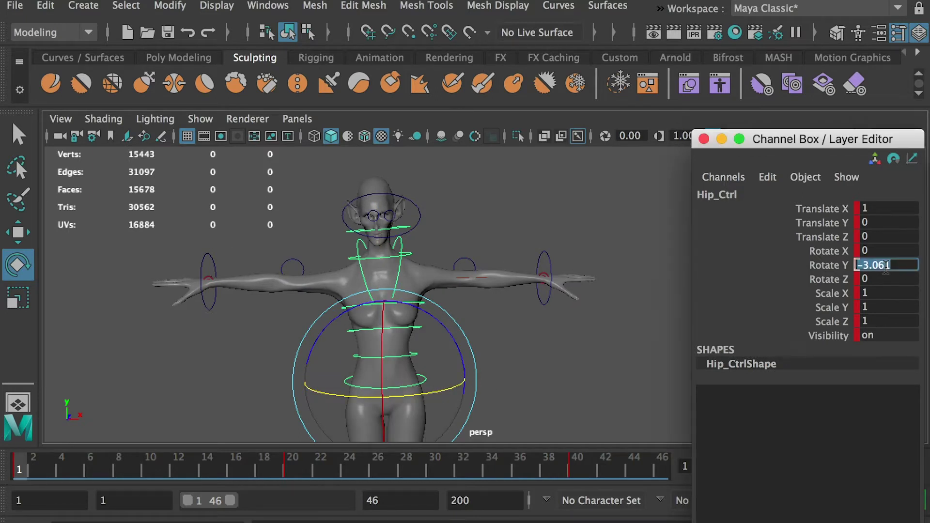
text(-2)
key(Return)
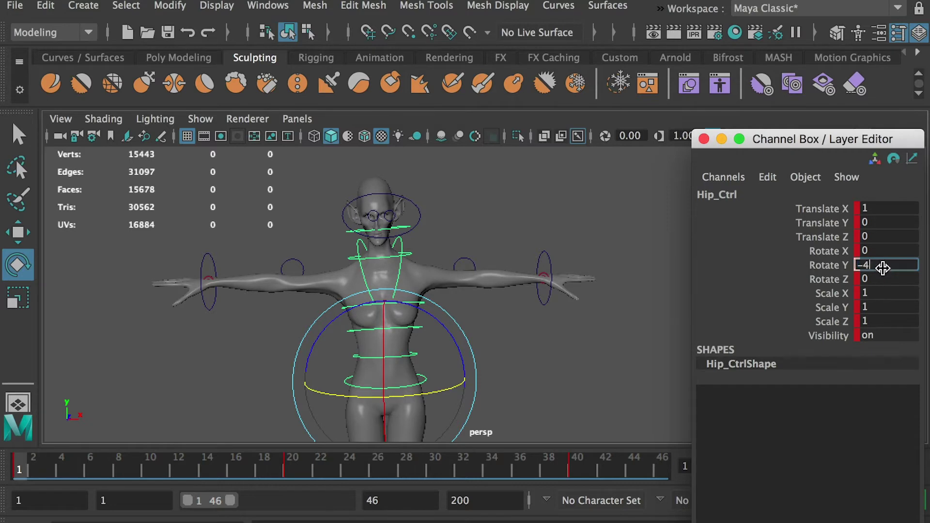
text(-4)
key(Return)
Set the hip control's Rotate Y to 4 on frame 20.
click(292, 464)
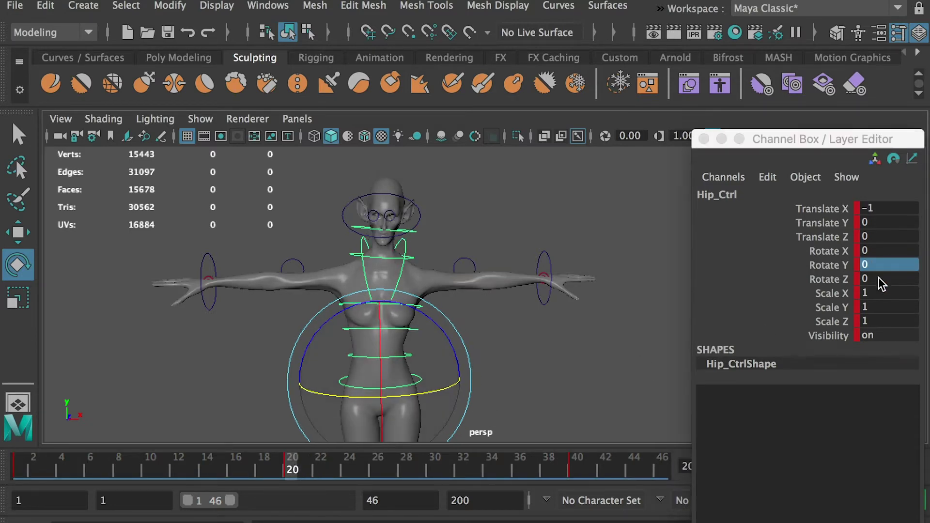
double_click(890, 270)
text(4)
key(Return)
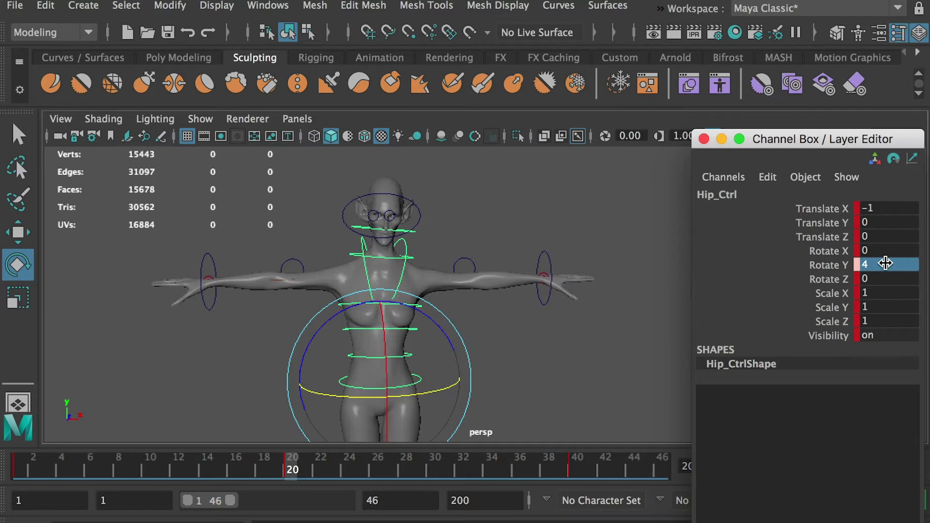
Set the hip control's Rotate Y to -4 on frame 40 and return to frame 1.
click(576, 470)
double_click(876, 264)
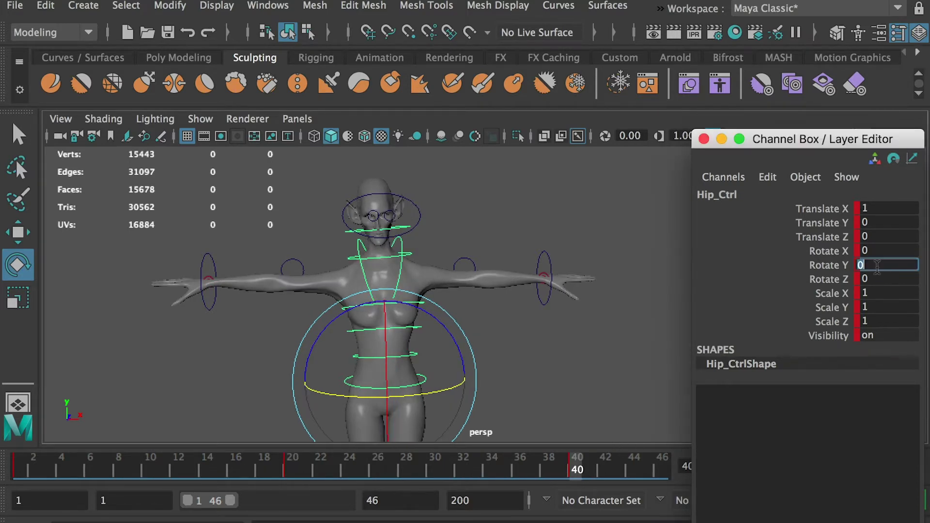
text(-4)
key(Return)
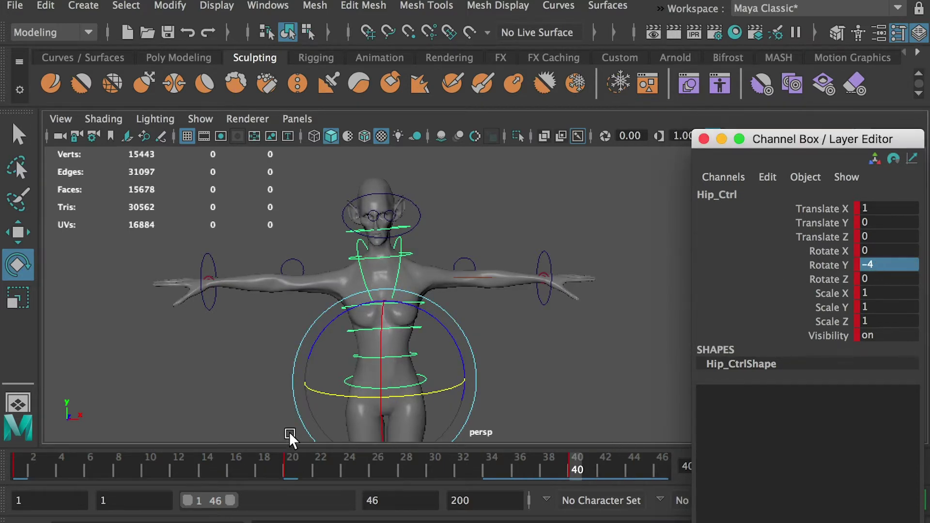
click(17, 465)
mouse_move(18, 465)
mouse_down()
mouse_move(545, 472)
mouse_move(95, 481)
mouse_move(18, 468)
mouse_up()
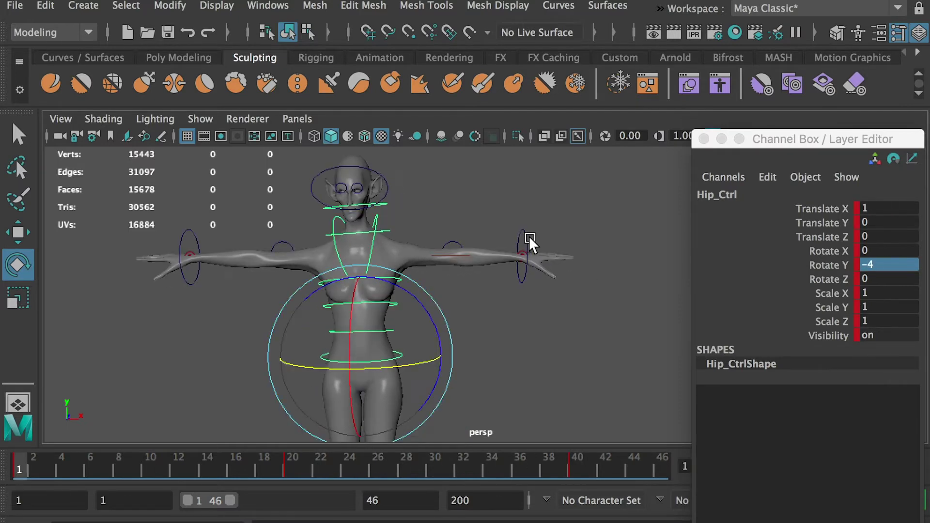
Pull the character's left hand control inward and down, and rotate it so the hand points toward the floor.
click(524, 236)
key(w)
drag(599, 254, 529, 255)
drag(451, 194, 452, 313)
alt+drag(453, 315, 403, 345)
key(e)
drag(480, 298, 476, 389)
Move the left hand control in beside the hip and key it on frame 1.
alt+drag(504, 341, 411, 355)
key(w)
drag(391, 360, 477, 356)
drag(485, 355, 373, 350)
drag(362, 350, 368, 349)
drag(440, 291, 439, 286)
key(s)
Fine-tune the left hand control's position and rotation beside the thigh, and key it again on frame 1.
alt+drag(563, 248, 722, 265)
drag(492, 350, 489, 349)
key(e)
drag(460, 302, 466, 312)
key(s)
click(563, 306)
Lower the right hand control beside the hip, rotate the hand to point downward, and key it on frame 1.
click(188, 231)
key(w)
drag(185, 171, 184, 285)
drag(237, 367, 377, 365)
drag(313, 290, 313, 301)
alt+drag(425, 350, 234, 247)
key(e)
drag(177, 240, 176, 339)
key(w)
alt+drag(285, 339, 407, 390)
key(s)
Move the left foot control forward to Translate Z 11.47 and the right foot control back to -7.874, keying both on frame 1.
alt+drag(406, 390, 303, 324)
click(277, 275)
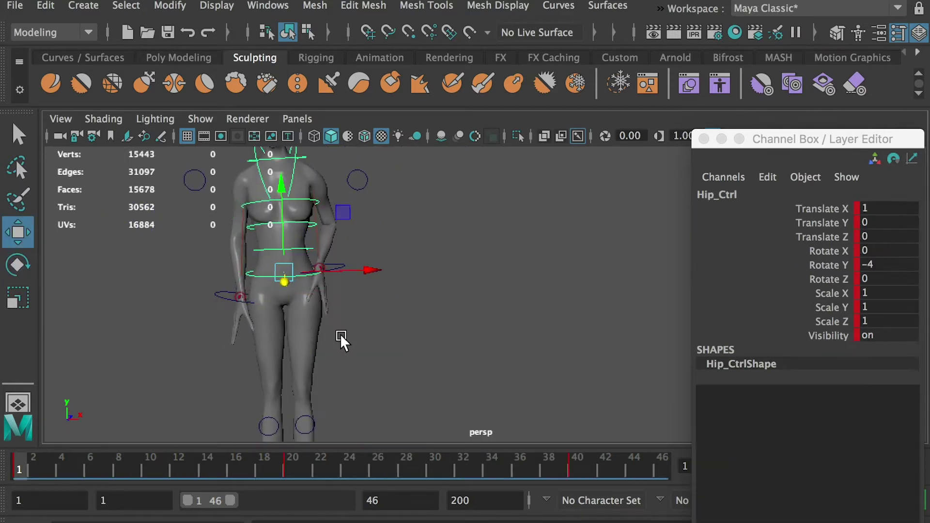
alt+middle_drag(327, 376, 278, 272)
alt+drag(278, 271, 362, 272)
alt+middle_drag(361, 310, 309, 188)
alt+drag(309, 188, 230, 355)
click(232, 352)
click(216, 394)
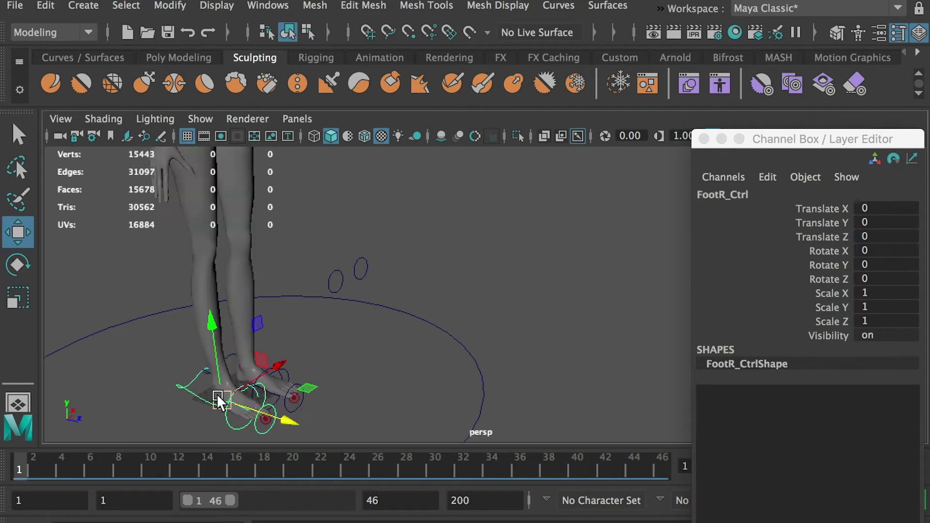
drag(270, 410, 397, 425)
click(229, 367)
key(s)
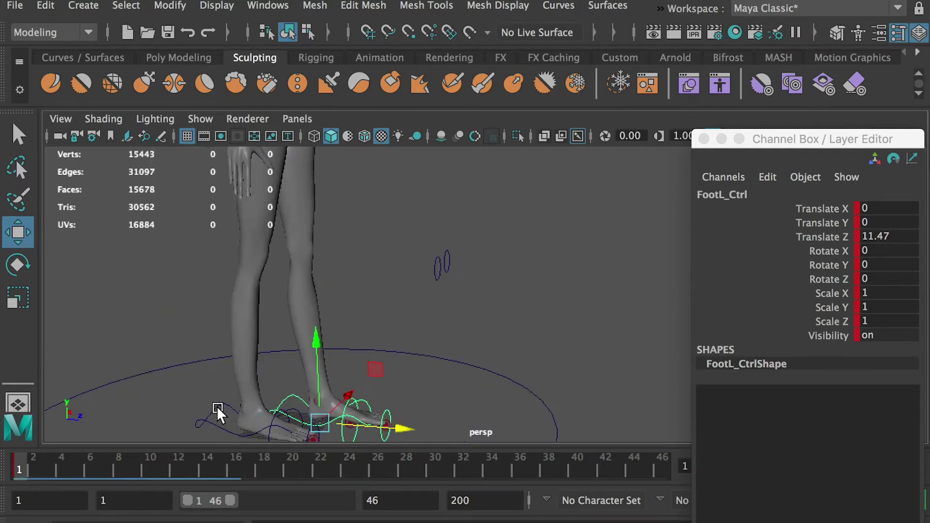
click(218, 406)
key(s)
Lower the hip control on frame 1 by setting its Translate Y to -2.
alt+middle_drag(336, 269, 338, 321)
scroll(338, 315, down, 3)
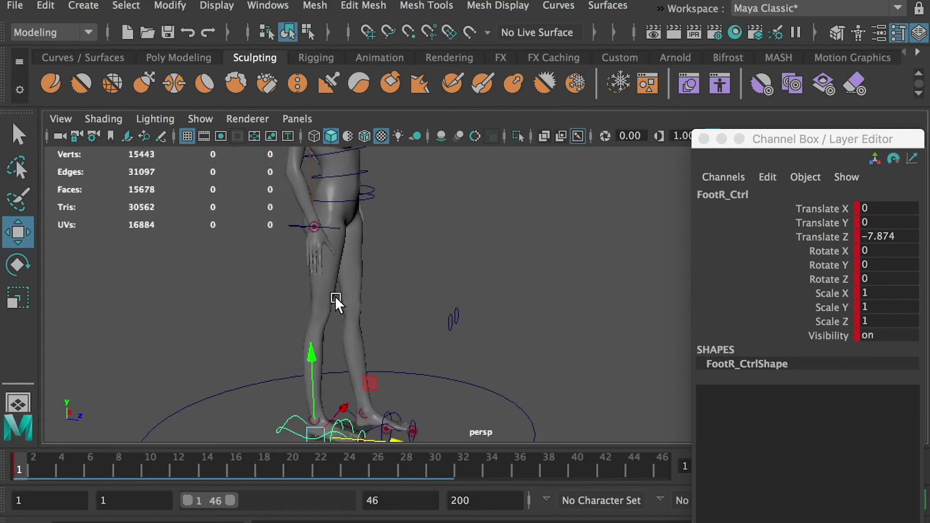
alt+drag(336, 253, 391, 197)
click(319, 180)
key(ctrl+z)
key(ctrl+z)
click(876, 222)
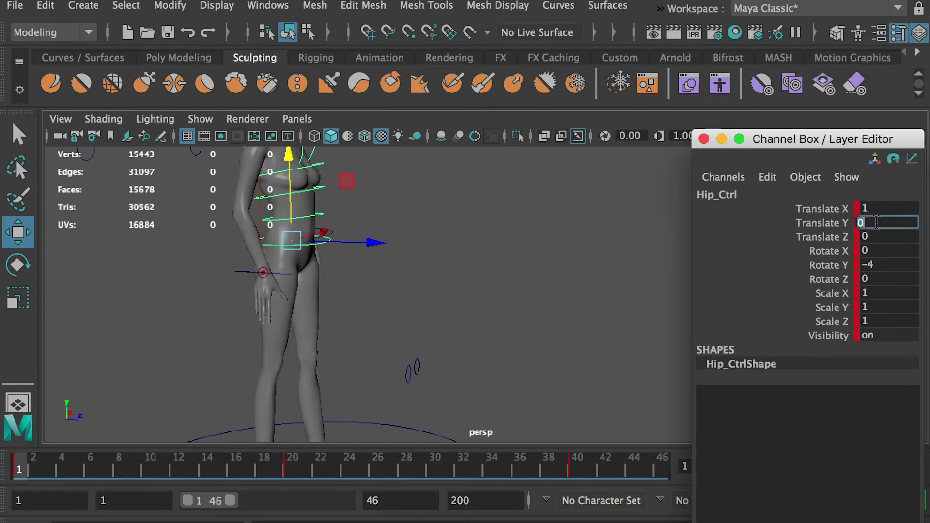
text(-2)
key(Return)
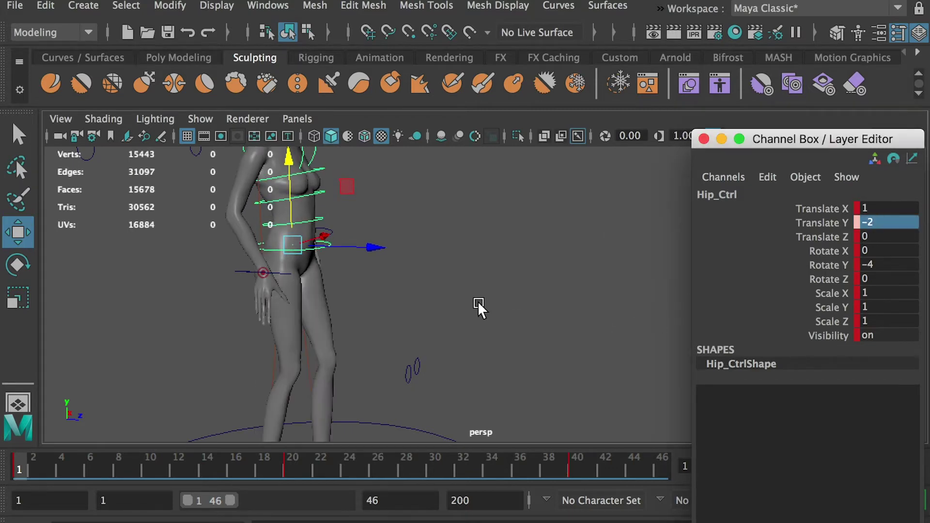
Move the right foot control farther back on frame 1, to Translate Z -12.985.
alt+drag(477, 301, 467, 261)
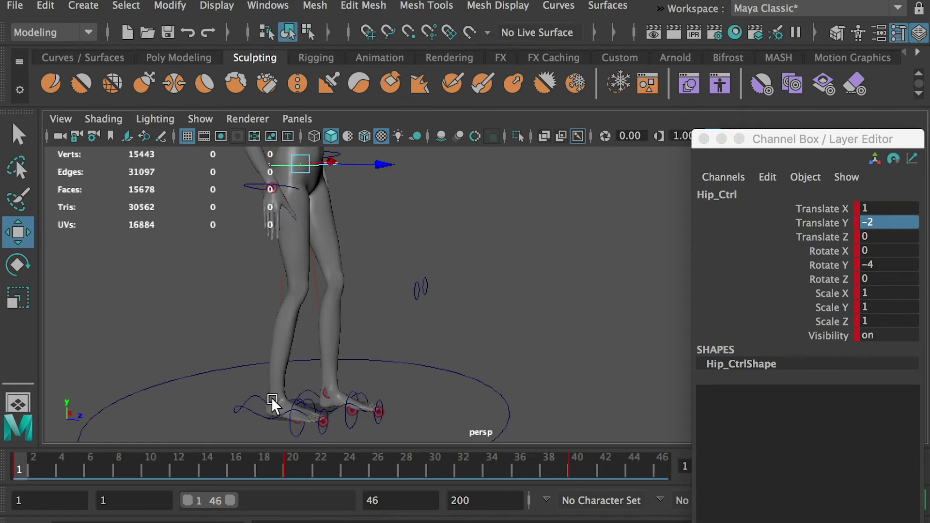
click(254, 394)
drag(345, 418, 386, 349)
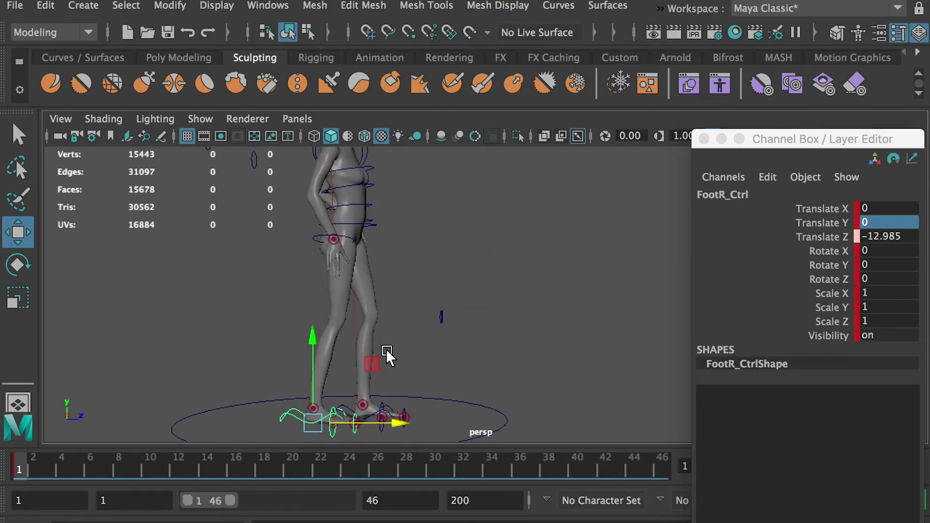
Set the hip control's Translate Y to -2 on frame 20.
click(354, 222)
alt+drag(492, 252, 402, 245)
click(403, 246)
click(335, 233)
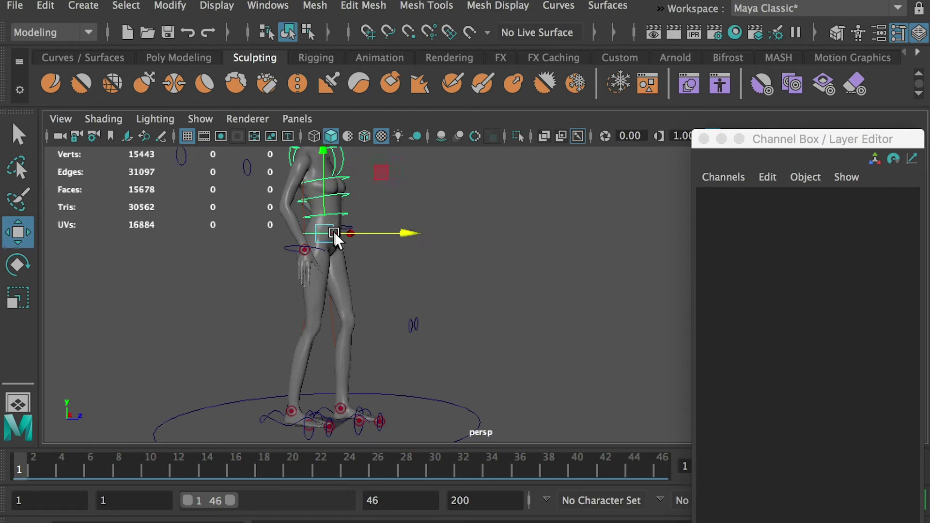
double_click(879, 222)
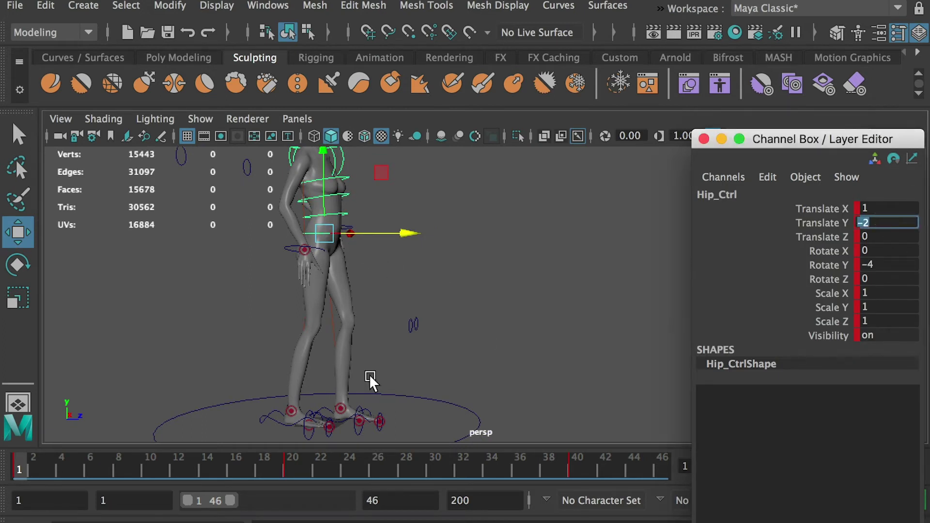
click(290, 460)
double_click(852, 222)
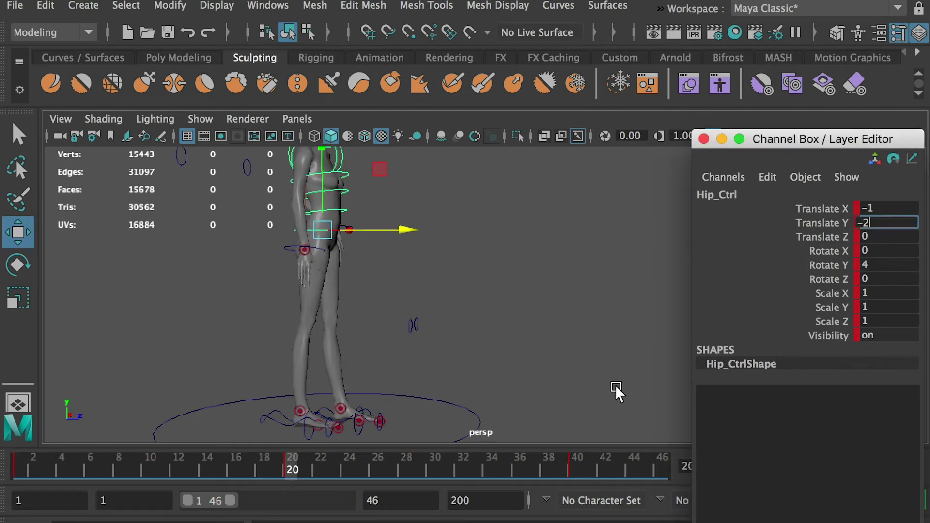
key(Return)
Set the hip control's Translate Y to -2 on frame 40.
click(570, 464)
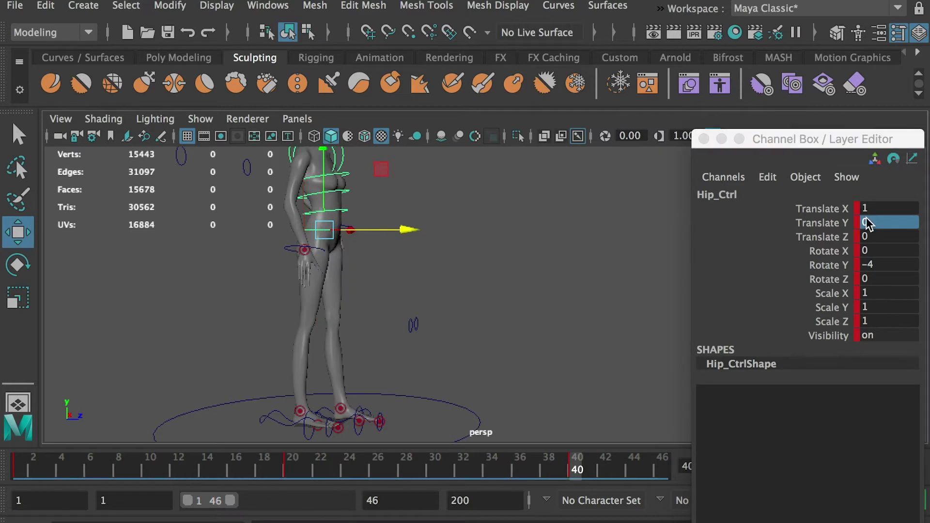
double_click(867, 224)
text(-2)
key(Return)
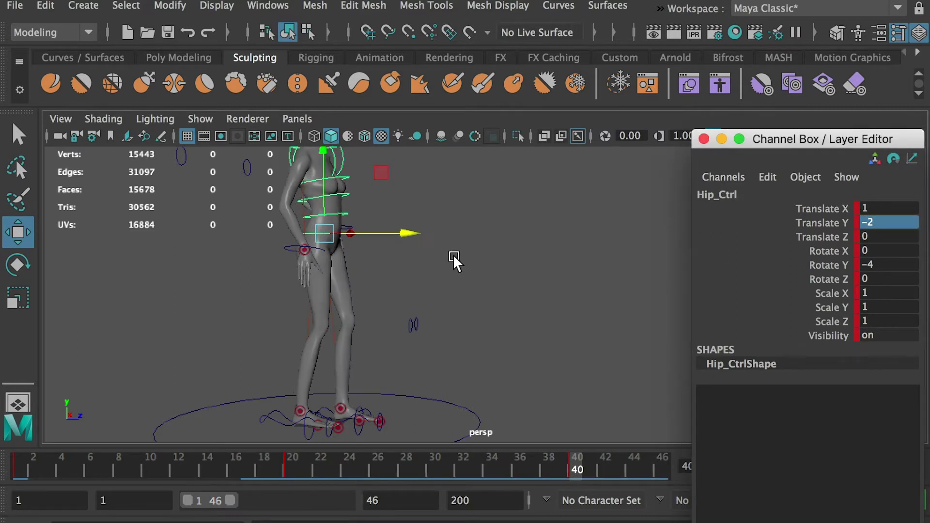
key(Return)
Select both foot controls and copy their frame 1 keys to frame 40.
drag(59, 477, 2, 483)
click(252, 410)
alt+middle_drag(304, 385, 343, 295)
alt+right_drag(343, 296, 384, 356)
alt+drag(385, 357, 381, 365)
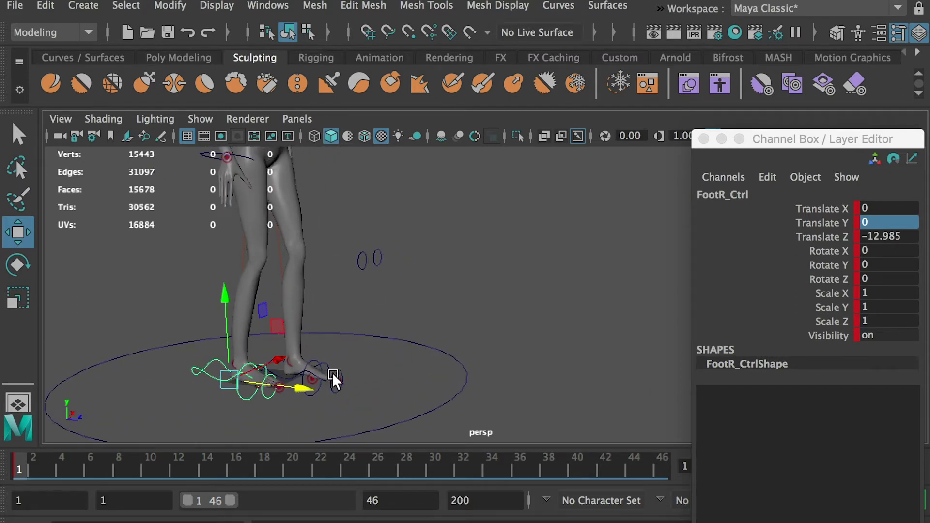
key(q)
alt+drag(287, 367, 274, 364)
shift+click(280, 365)
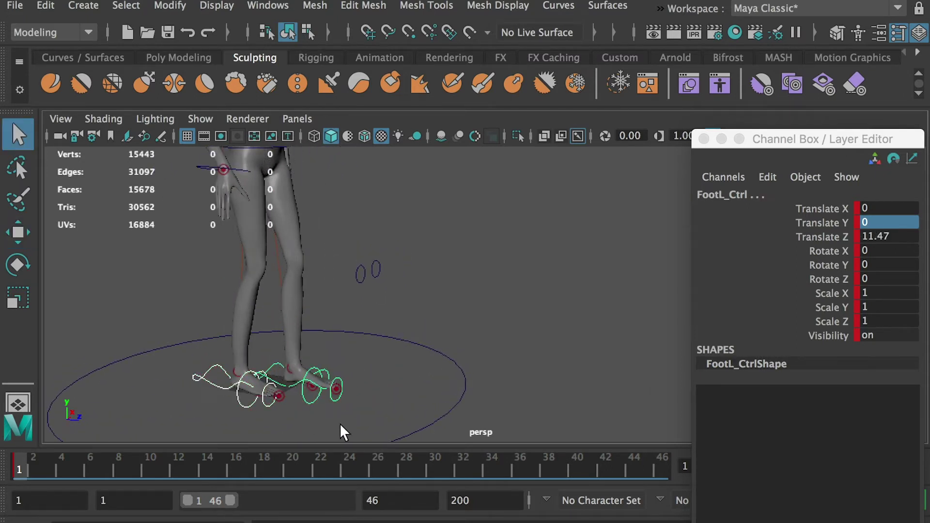
drag(563, 470, 573, 468)
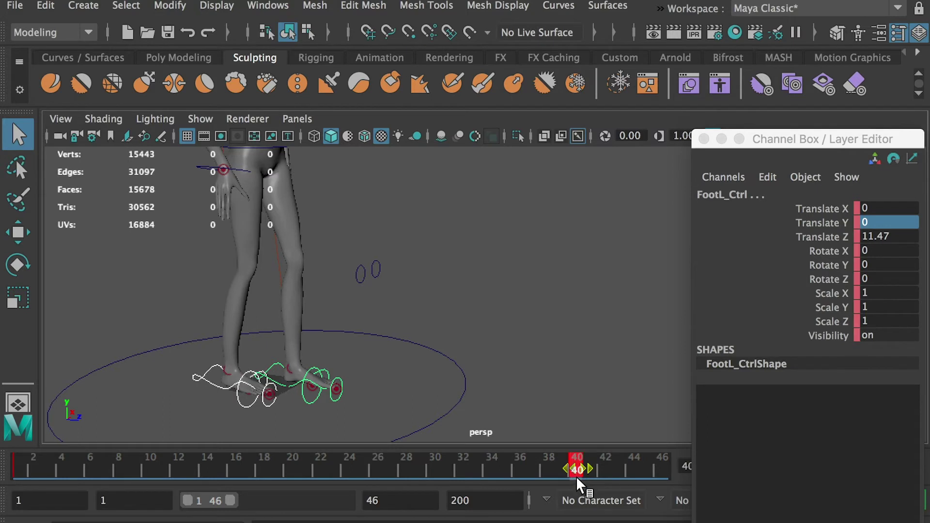
drag(18, 469, 32, 451)
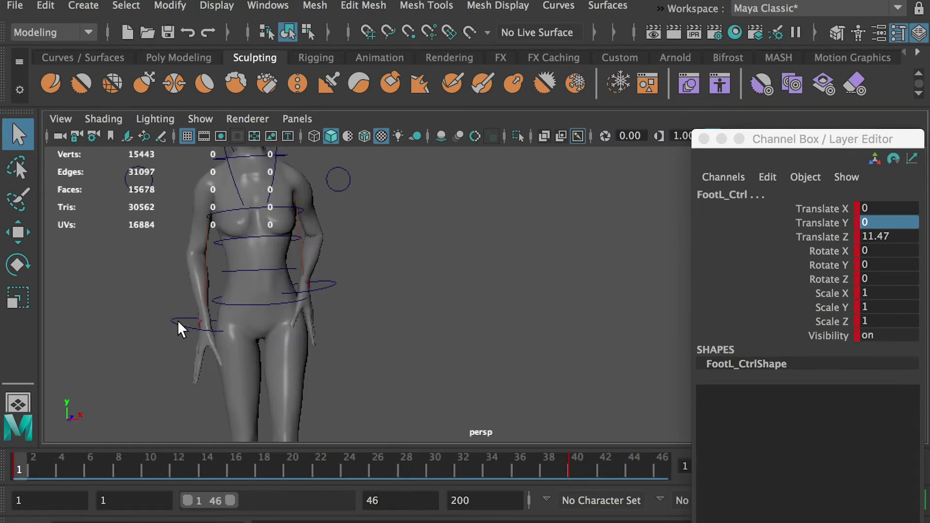
Reposition the right hand control on frame 1 to Translate 4.804, -47.668, 50.033 and rotate it to Rotate X 98.039, keying the pose.
click(179, 322)
key(w)
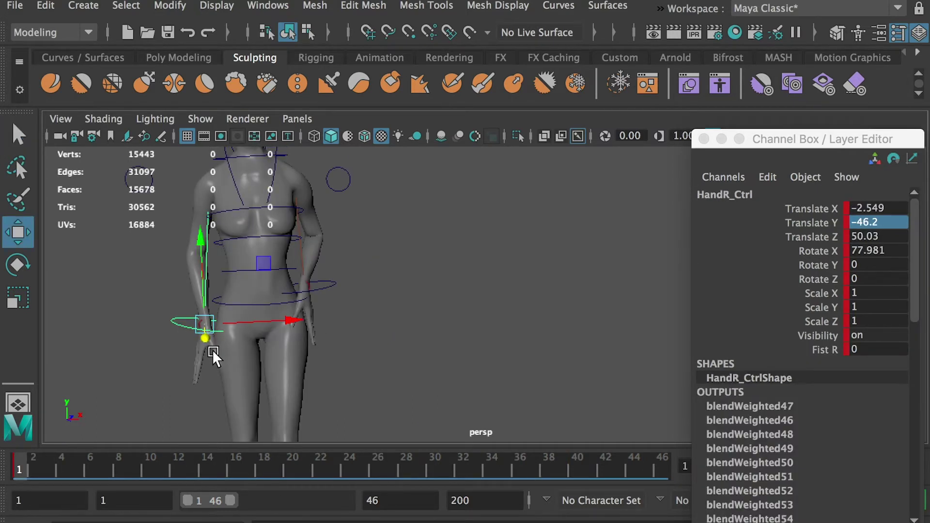
drag(212, 349, 245, 297)
key(e)
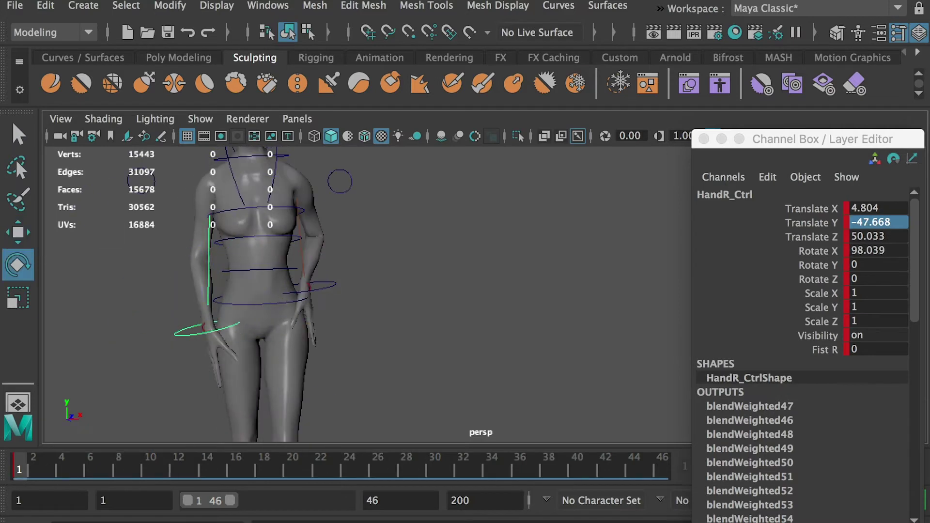
Shift both hand controls sideways on frame 20, with the right hand at Translate 4.997, -45.285, 49.978, and key them.
key(q)
click(323, 289)
shift+click(182, 334)
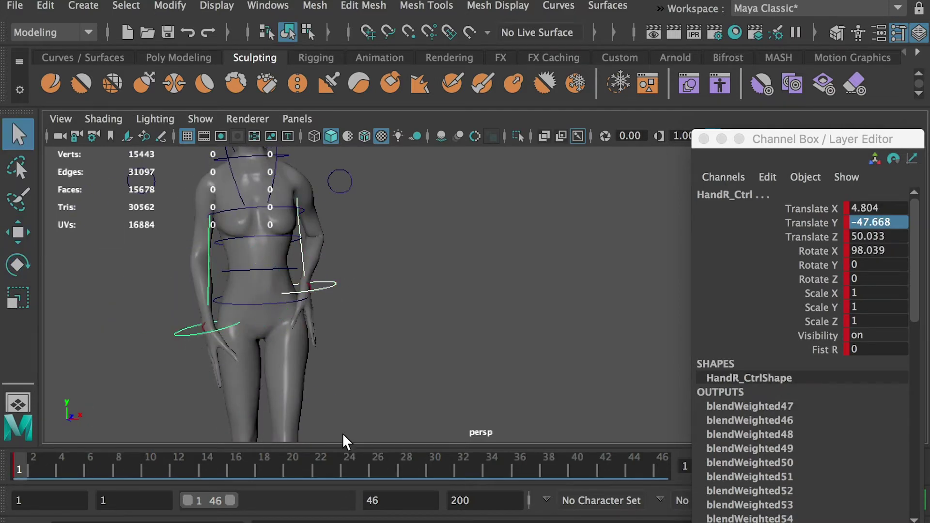
click(286, 466)
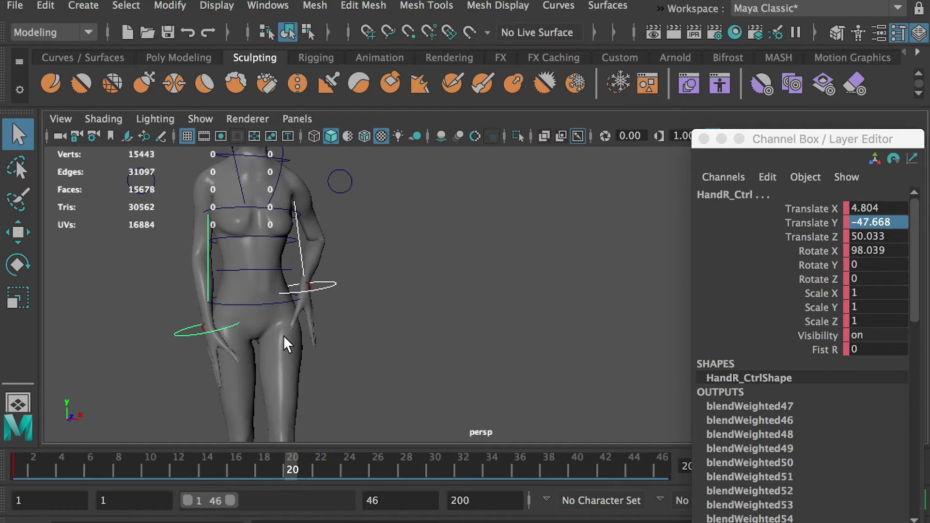
key(w)
drag(283, 324, 289, 320)
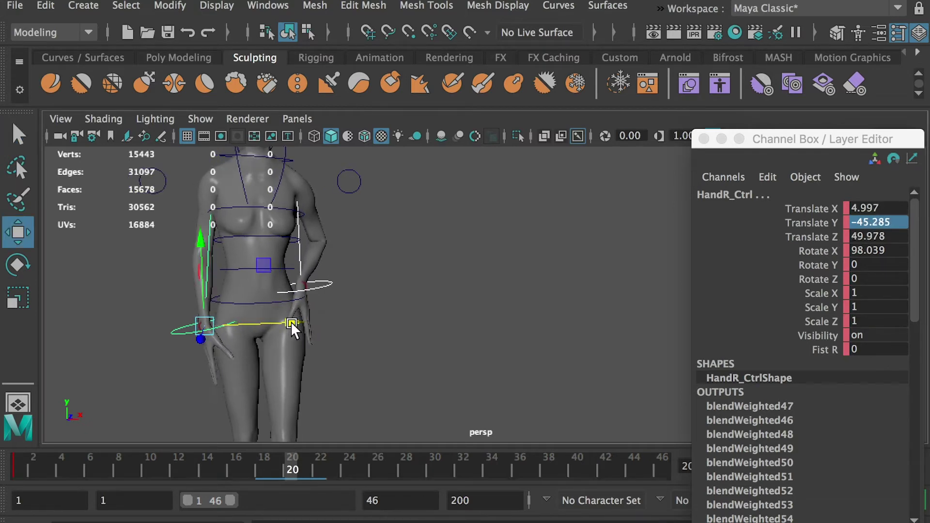
key(s)
Copy both hand controls' keys from frame 1 and paste them on frame 40.
shift+click(16, 460)
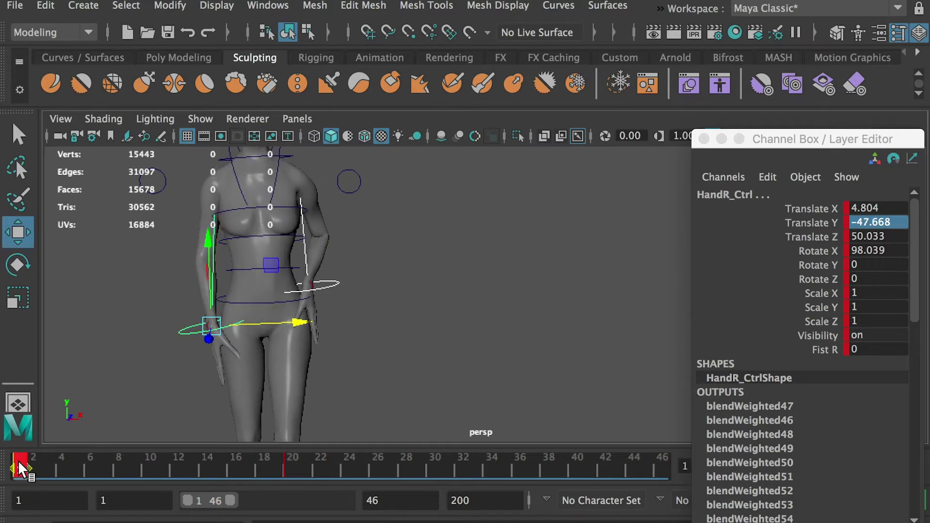
right_click(18, 460)
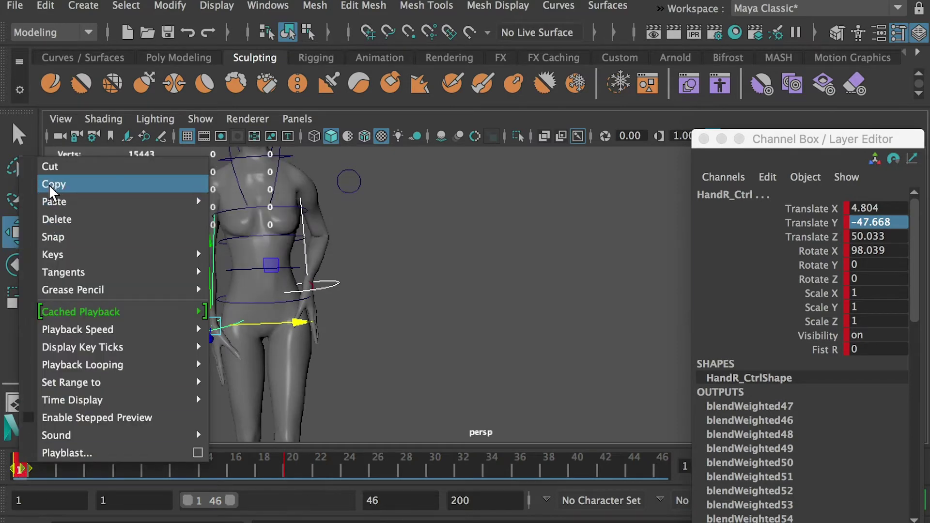
click(50, 186)
shift+click(575, 472)
right_click(574, 472)
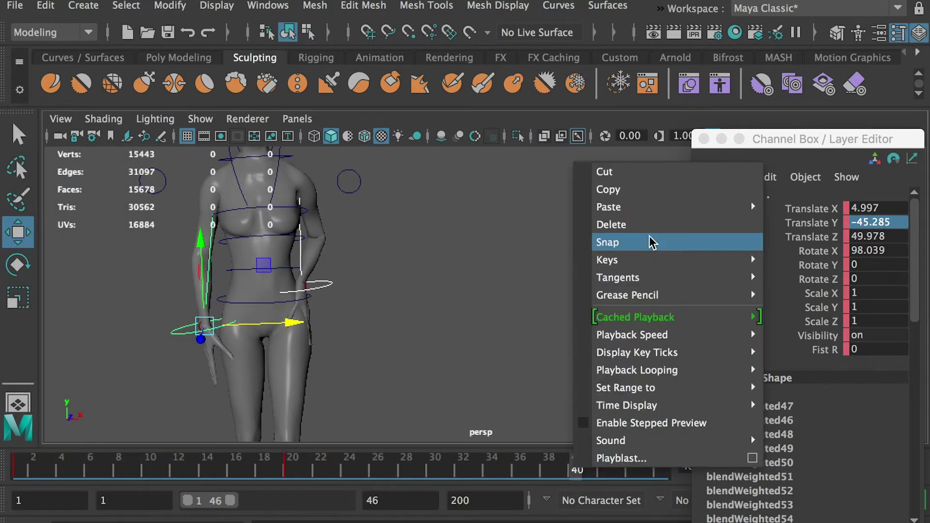
mouse_move(639, 208)
click(791, 222)
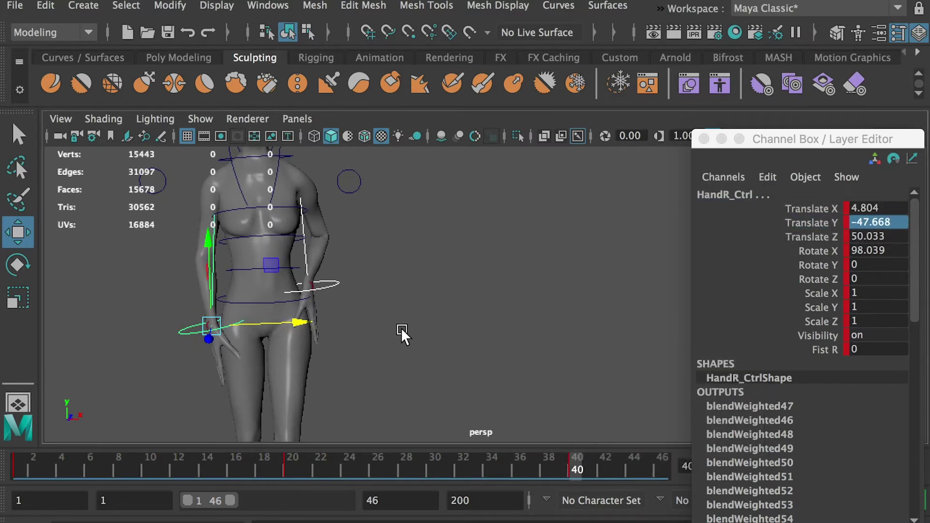
Scrub through the animation to frame 41 and extend the playback range to end at frame 84.
drag(22, 469, 590, 458)
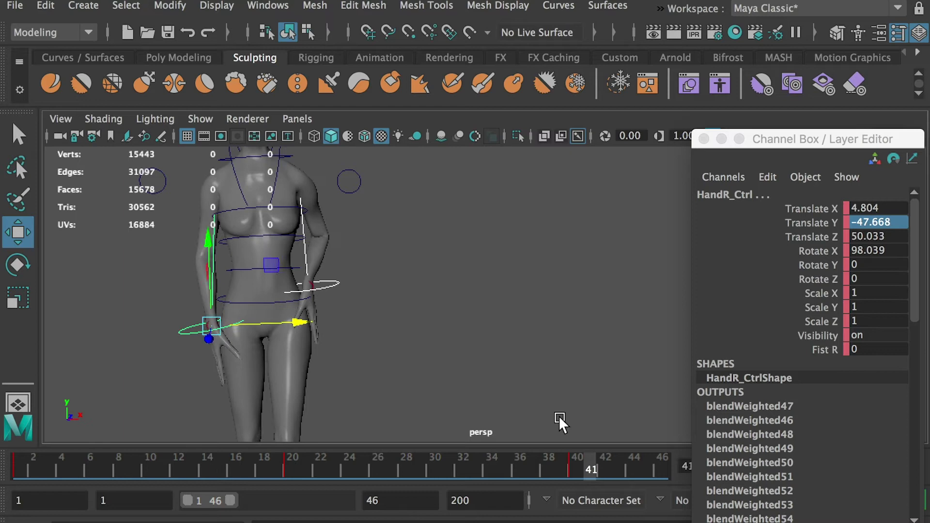
alt+middle_drag(435, 324, 449, 379)
click(413, 301)
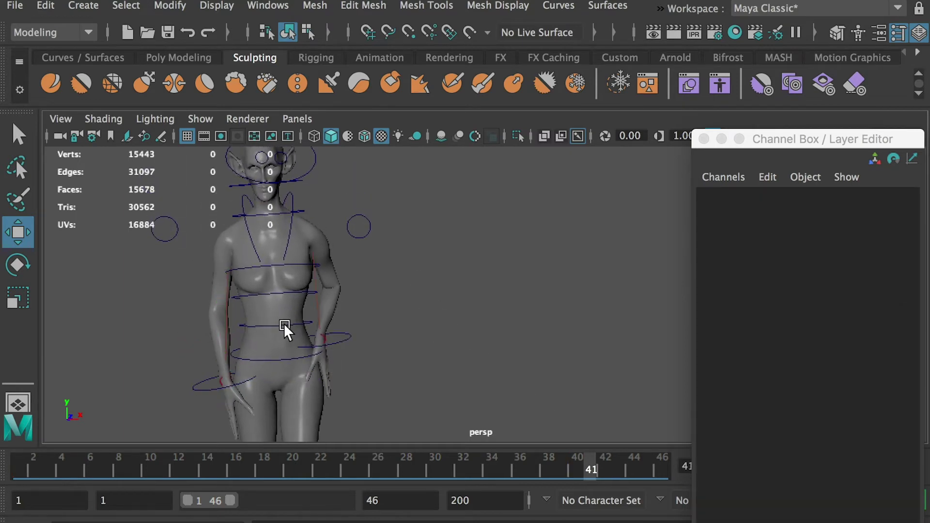
click(284, 323)
key(q)
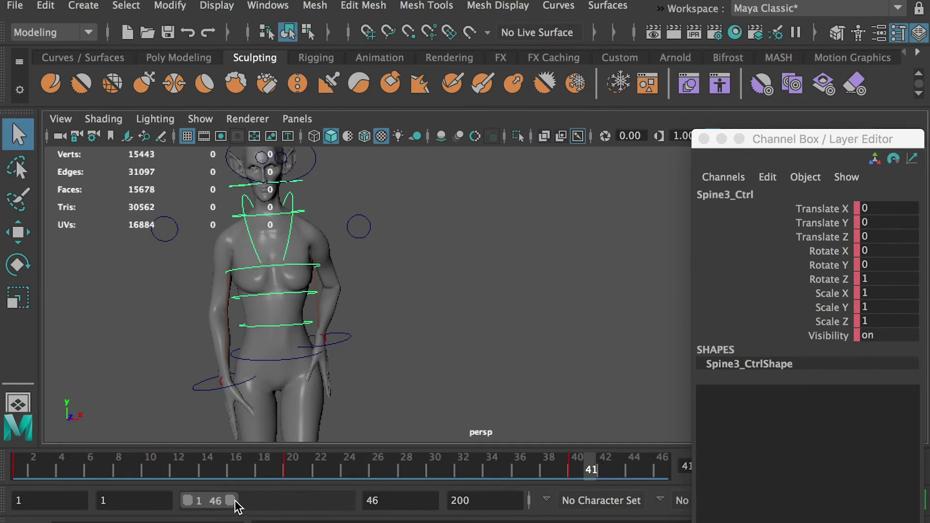
drag(235, 502, 257, 502)
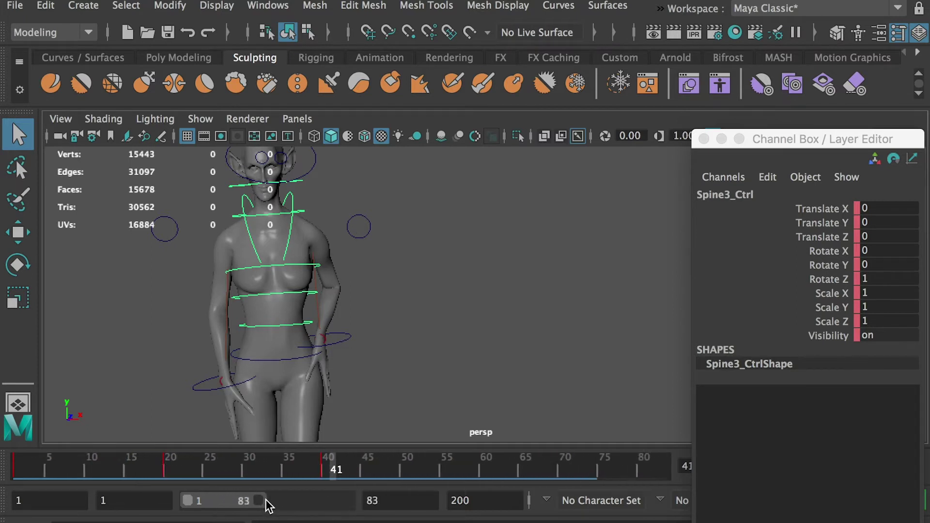
drag(266, 501, 260, 503)
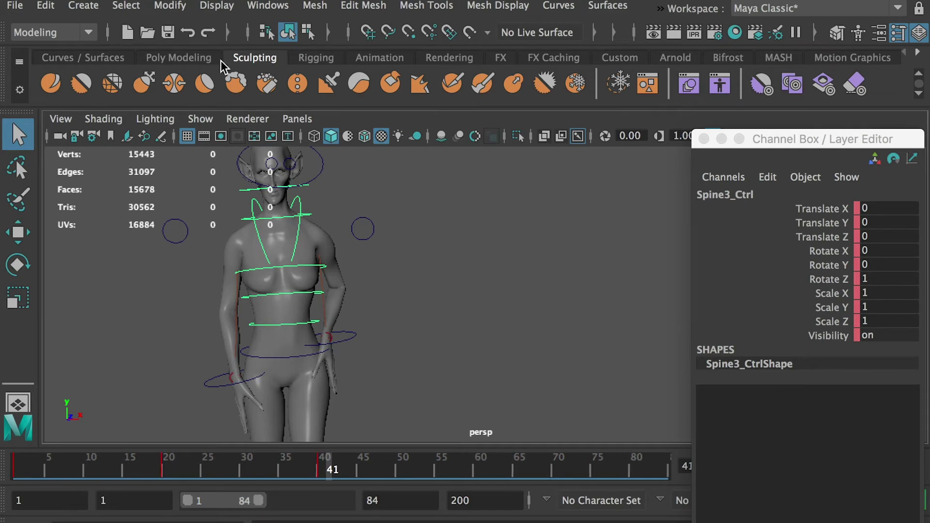
Select all NURBS curve controls in the scene and copy their keys from frames 1 to 40.
click(133, 6)
mouse_move(165, 54)
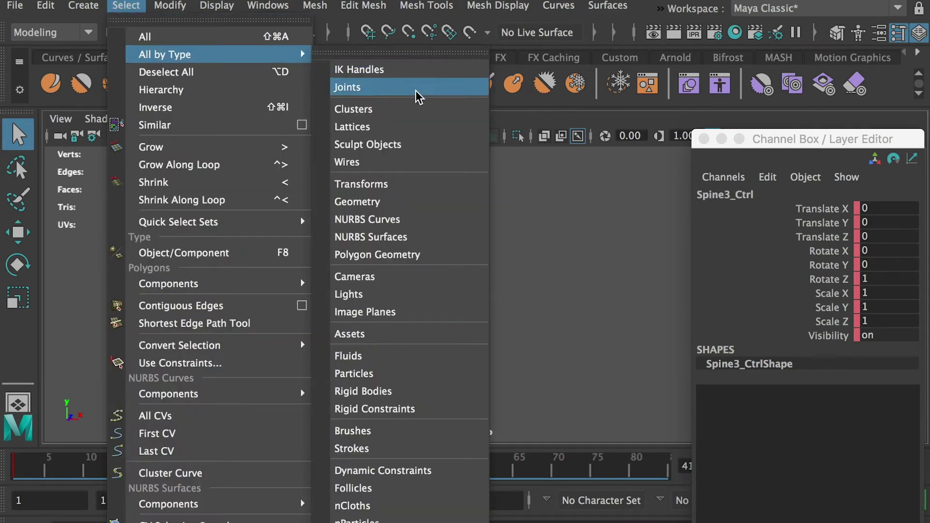
click(412, 218)
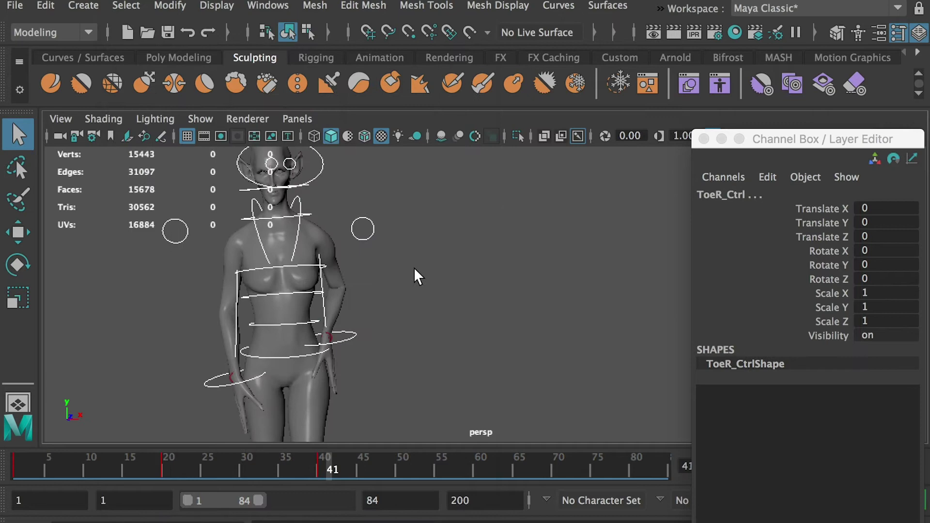
click(362, 461)
shift+drag(318, 464, 33, 472)
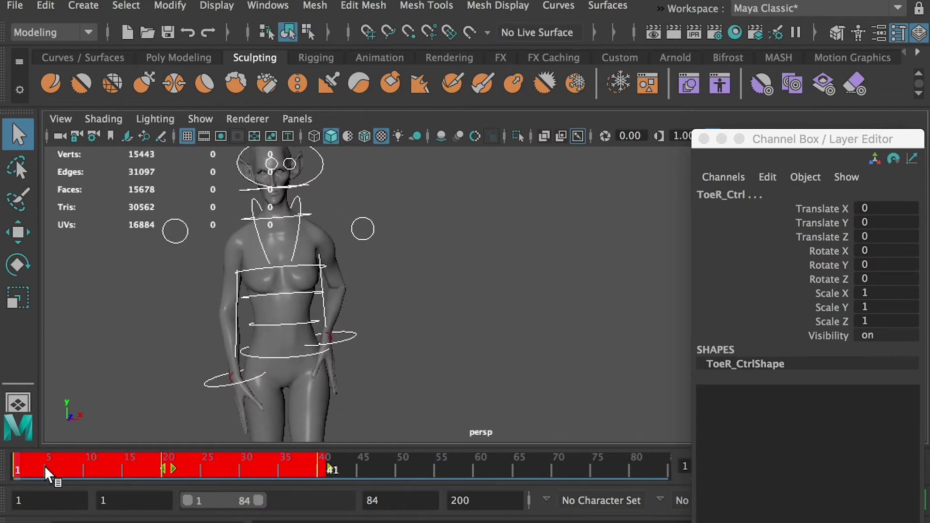
right_click(45, 467)
click(74, 186)
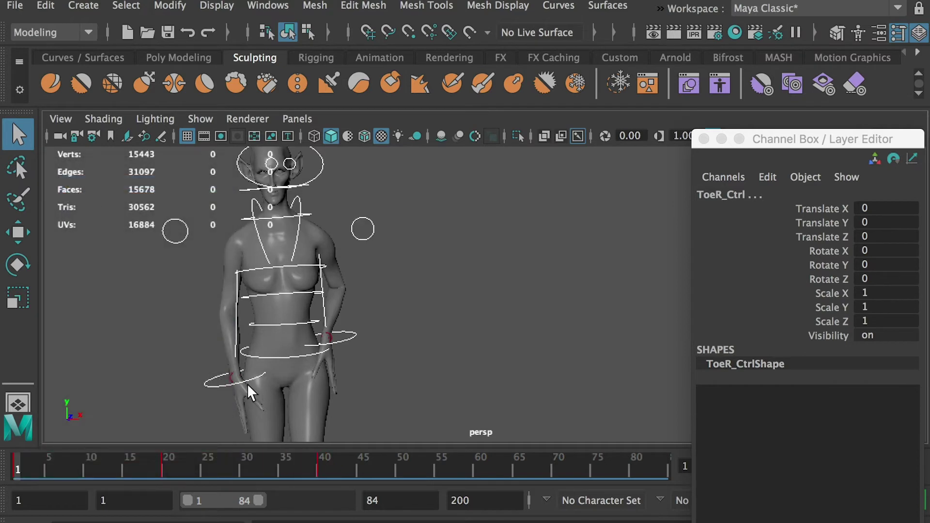
Paste the copied walk-cycle keys for all controls starting at frame 40.
click(318, 464)
right_click(318, 463)
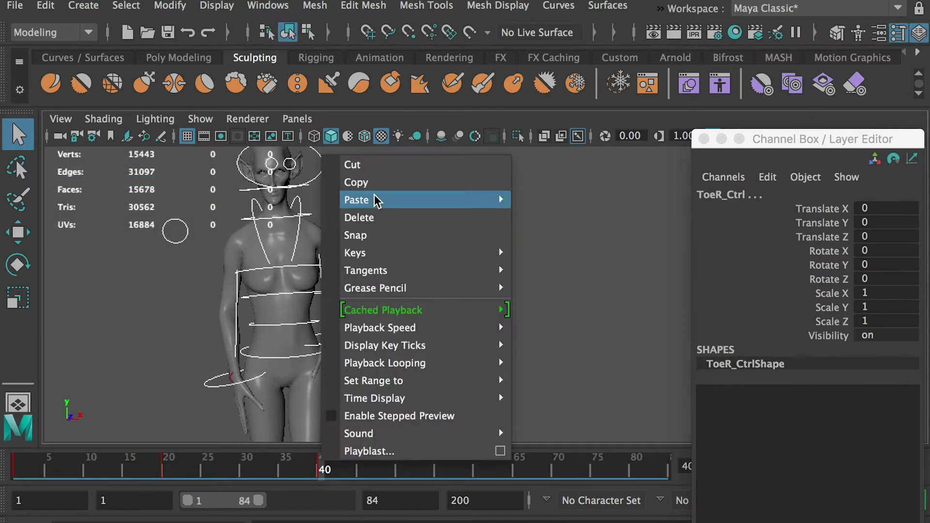
mouse_move(380, 200)
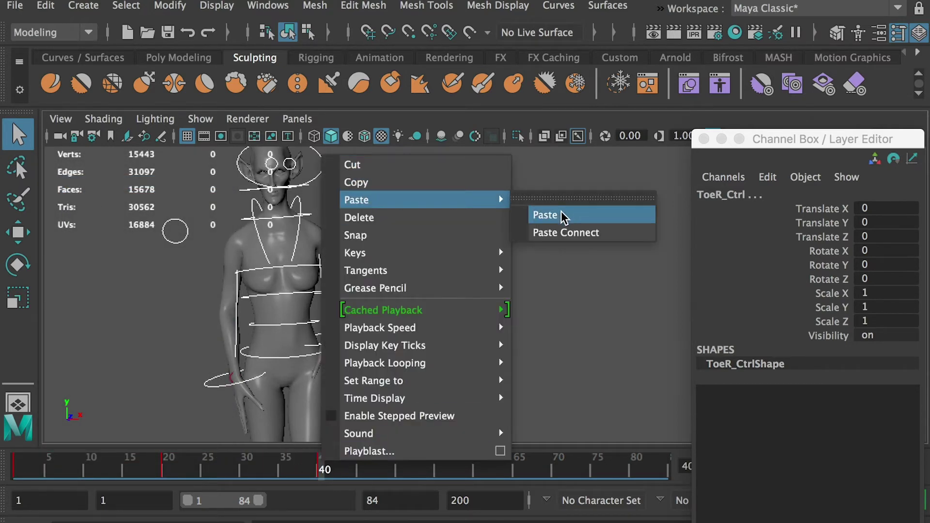
click(563, 217)
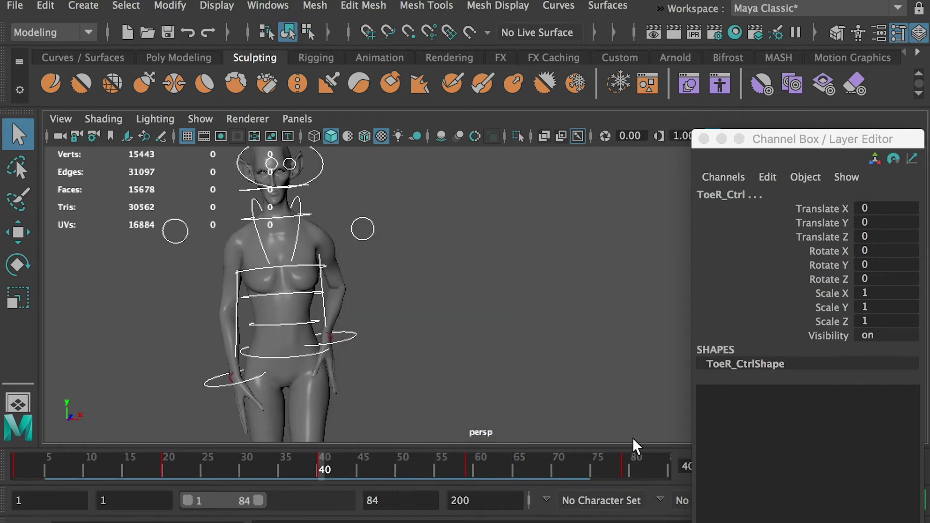
Select the Spine3 control and shift all its keys 2 frames later on the timeline.
drag(411, 466, 14, 489)
click(466, 271)
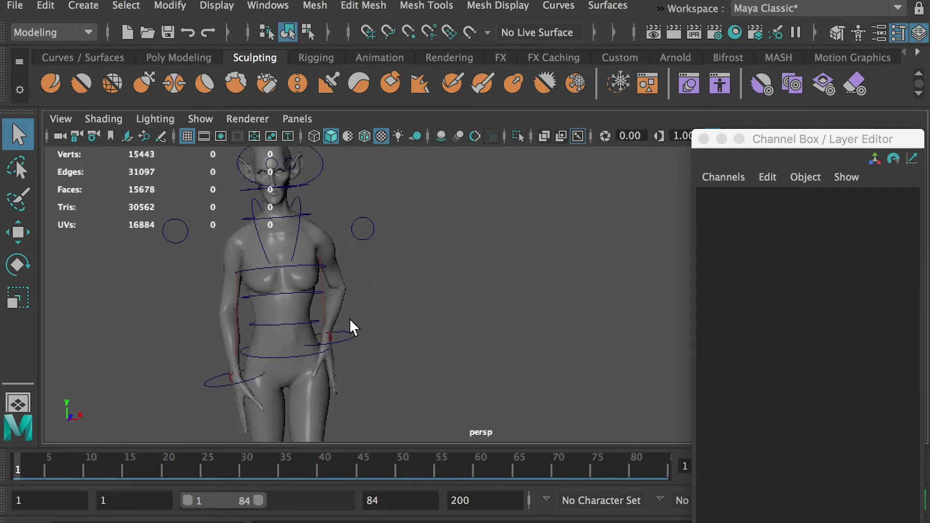
click(287, 323)
shift+drag(647, 459, 13, 481)
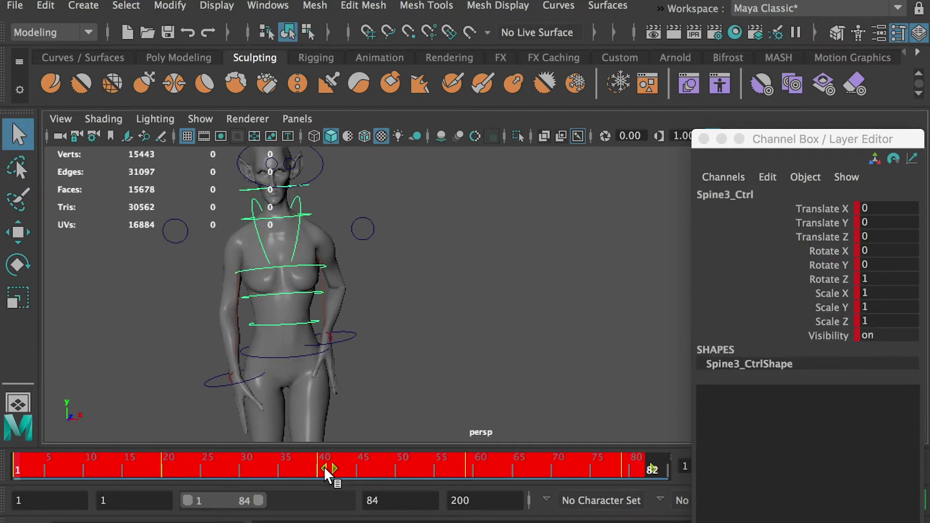
drag(326, 469, 342, 473)
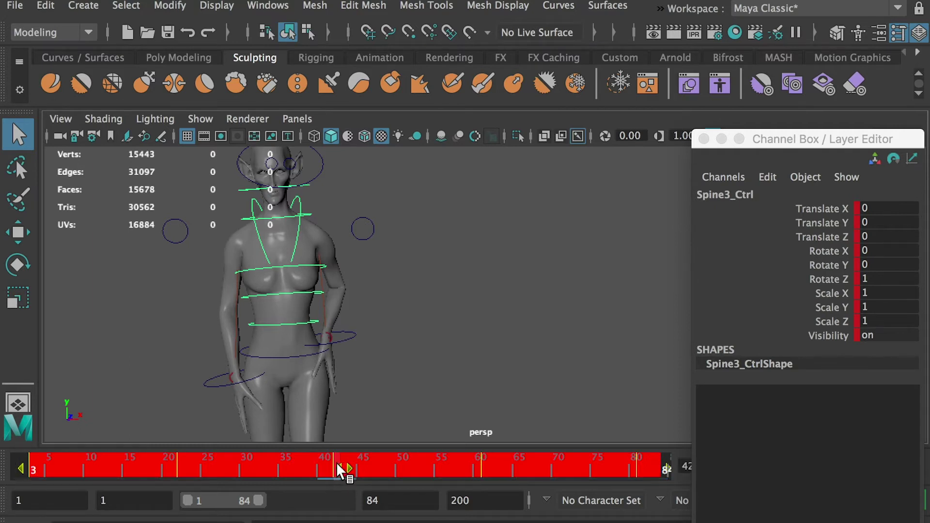
Select the Spine2 control and shift all its keys 4 frames later on the timeline.
click(386, 290)
click(301, 291)
shift+drag(624, 472, 4, 477)
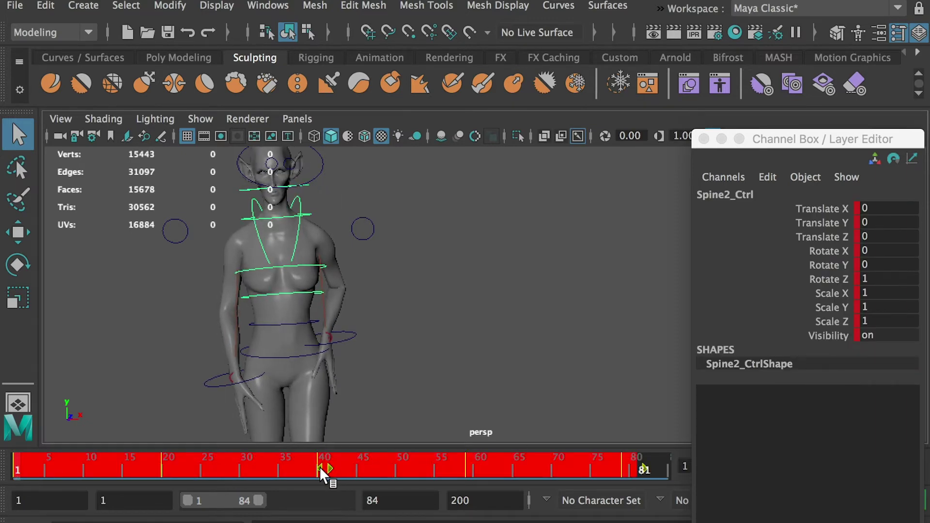
drag(325, 470, 352, 470)
Select the Spine1 control and shift all its keys 6 frames later on the timeline.
click(422, 259)
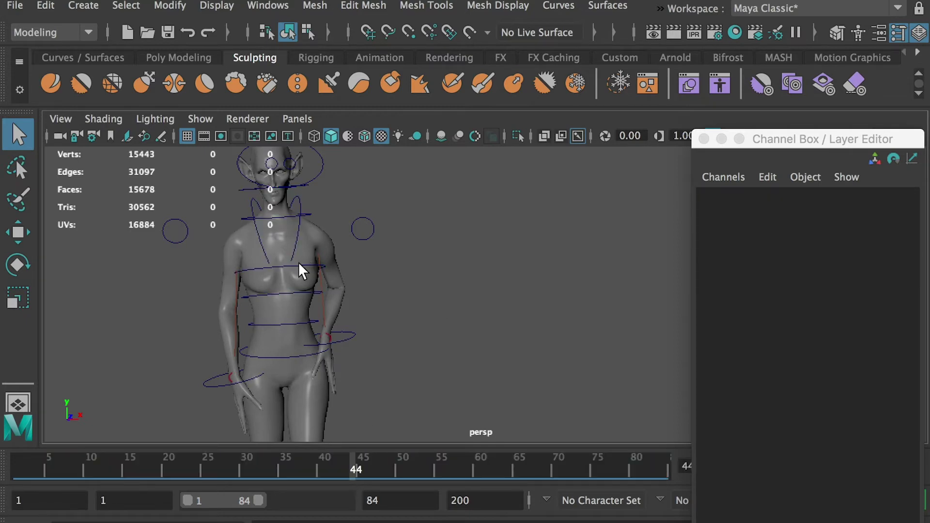
click(298, 266)
shift+drag(641, 467, 49, 499)
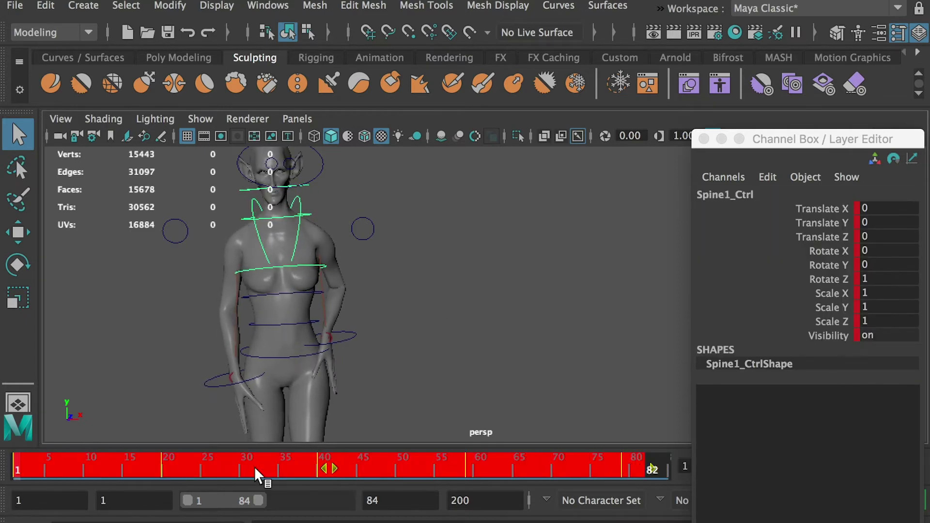
drag(324, 468, 367, 469)
Select the neck control and shift all its keys 8 frames later on the timeline.
click(363, 230)
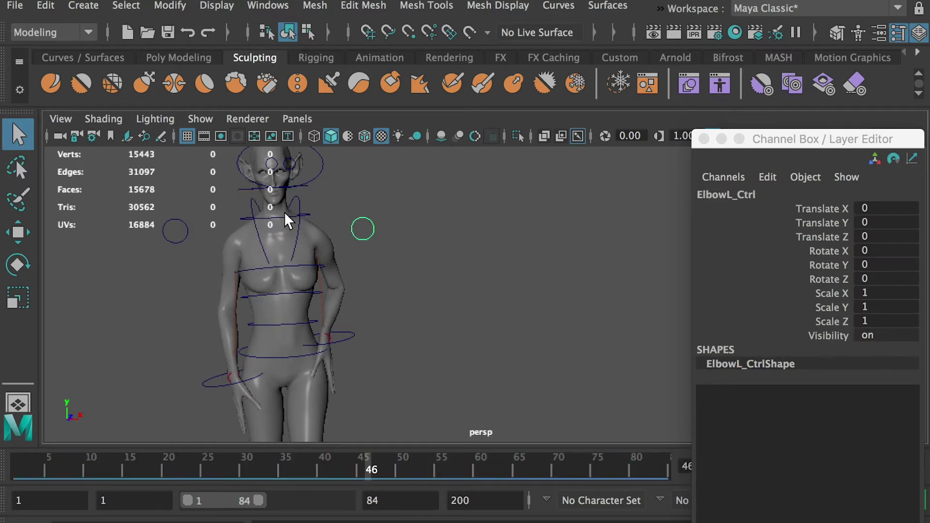
click(284, 213)
shift+drag(644, 474, 44, 480)
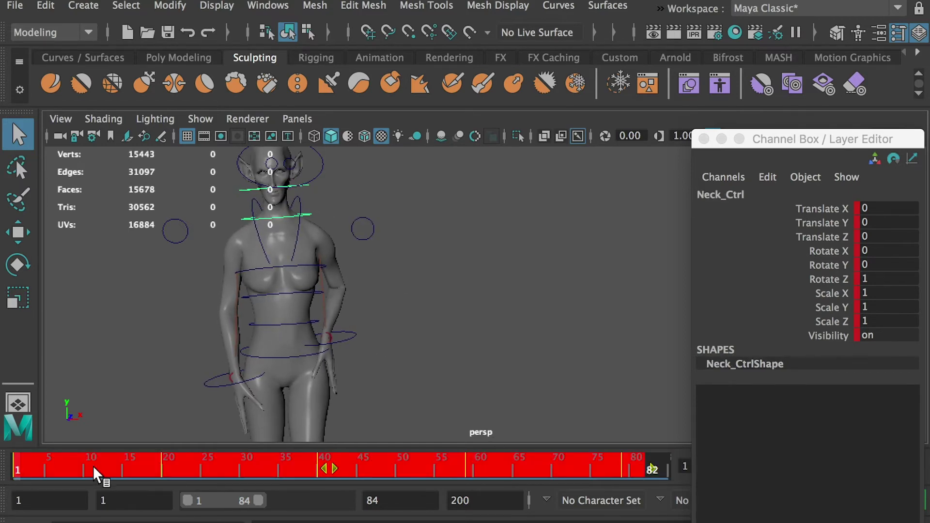
drag(322, 468, 386, 475)
Select the head control and shift all its keys 10 frames later on the timeline.
click(367, 184)
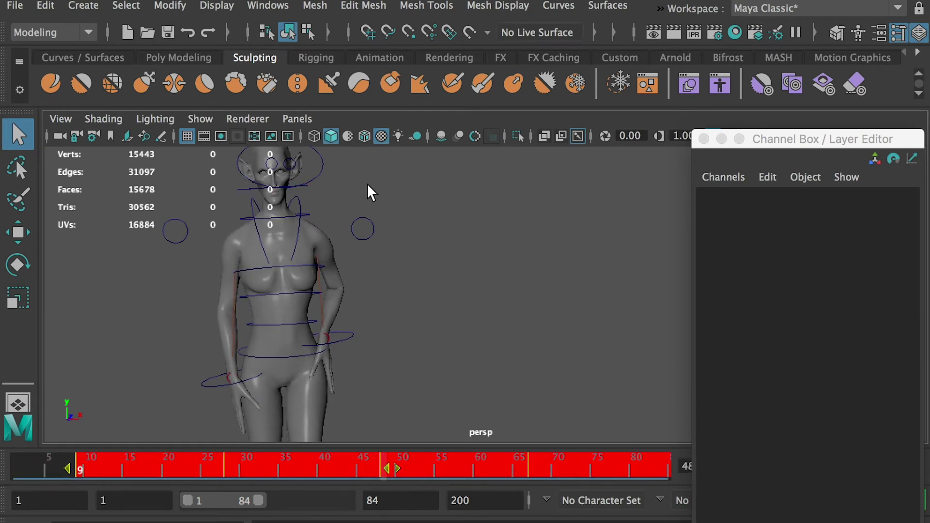
click(246, 186)
shift+drag(649, 470, 6, 482)
drag(328, 472, 404, 470)
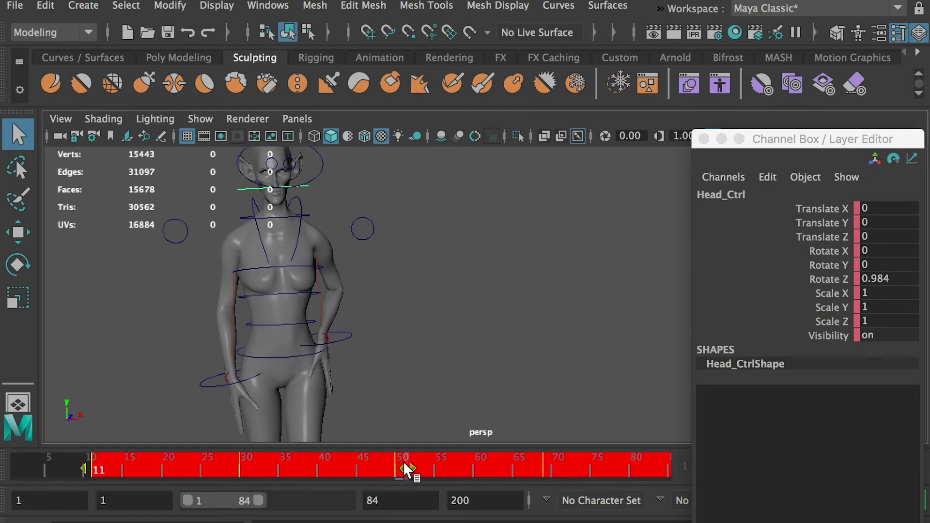
Deselect the head control, move the floating Channel Box out of the way and play back the animation.
click(495, 341)
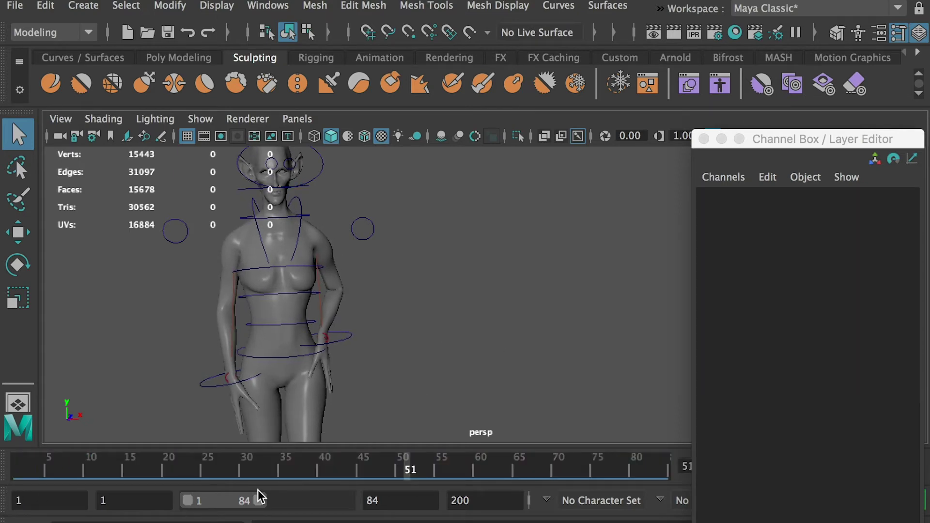
drag(827, 144, 929, 139)
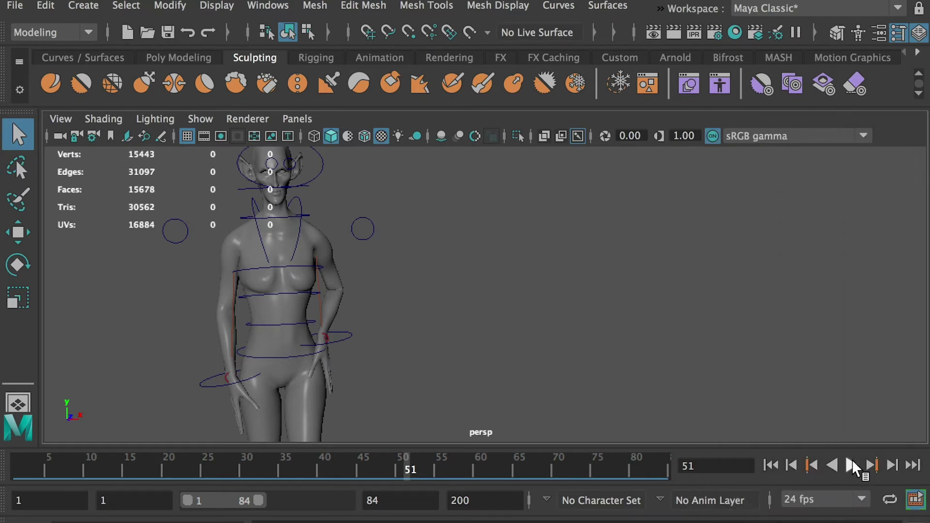
click(852, 466)
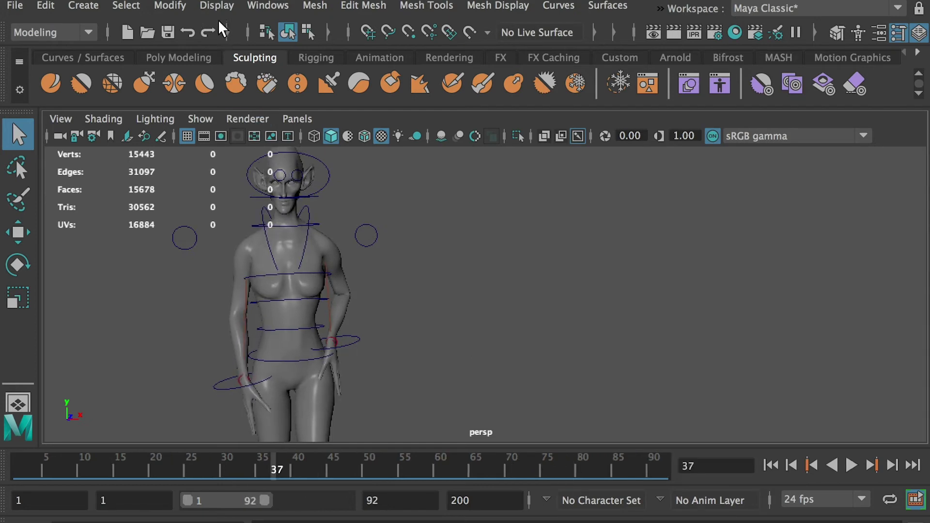
Select all NURBS curve controls in the scene by type.
click(126, 5)
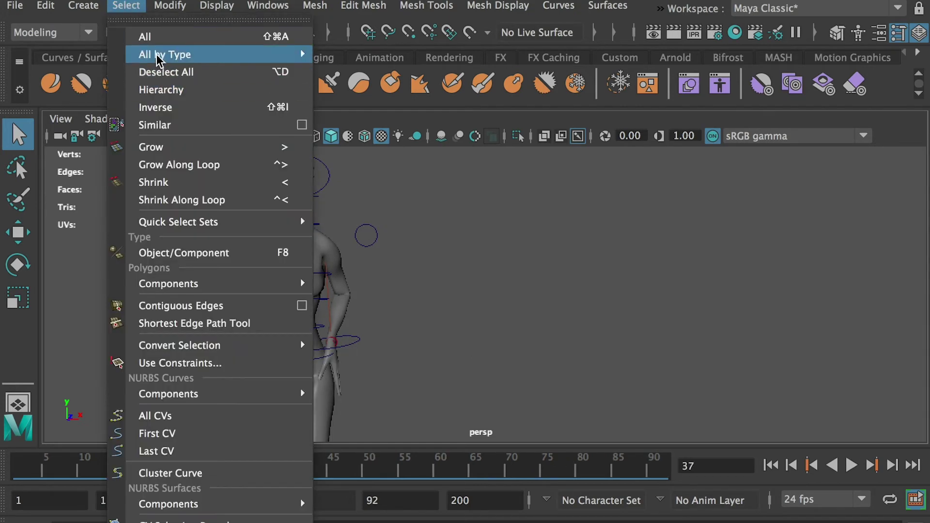
mouse_move(163, 55)
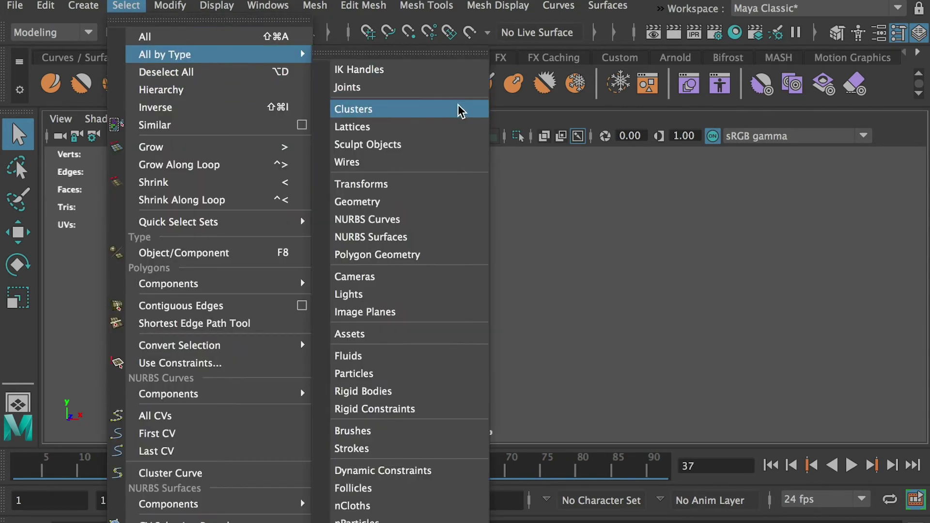
click(401, 219)
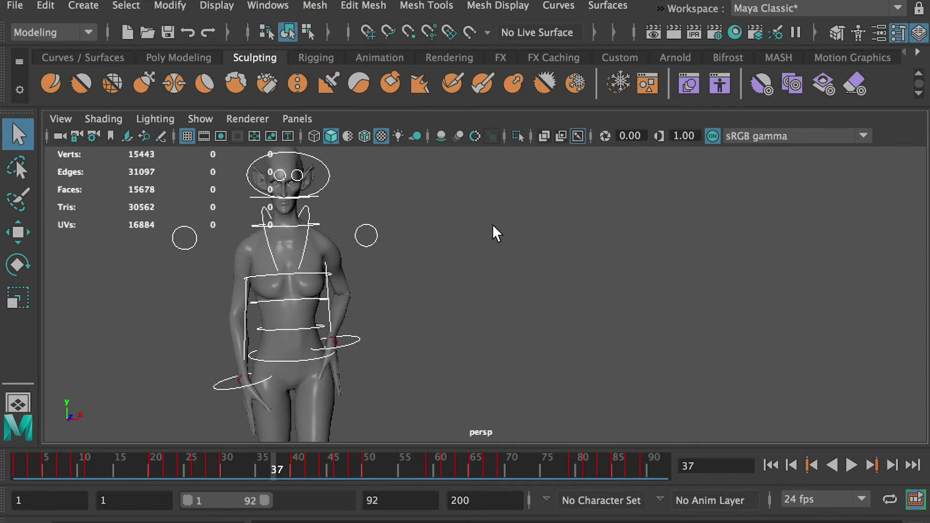
Open the Graph Editor, select all keys of the selected controls and set their tangents to Auto.
click(266, 6)
mouse_move(302, 72)
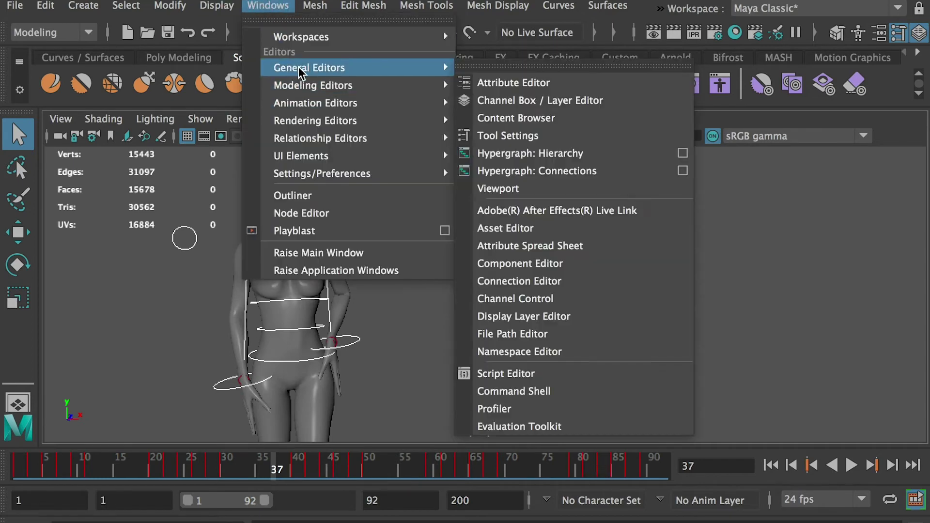
mouse_move(368, 103)
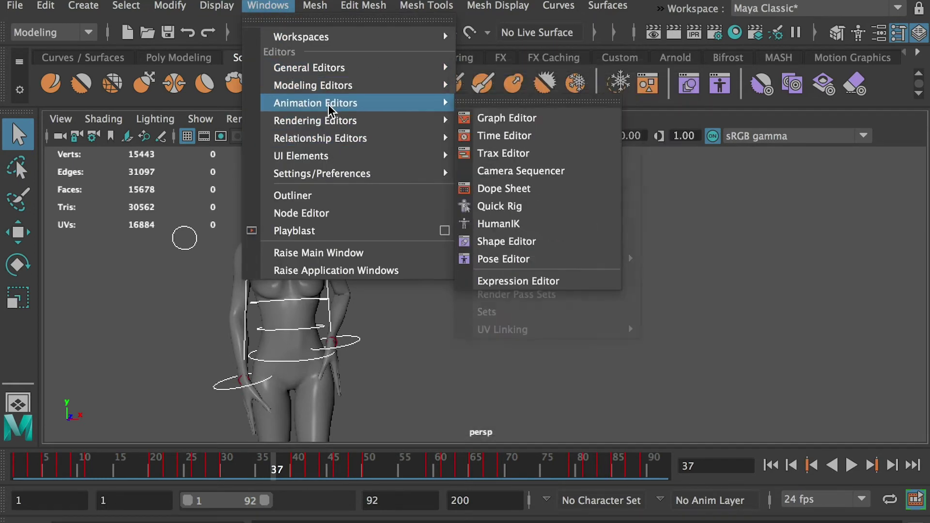
click(525, 118)
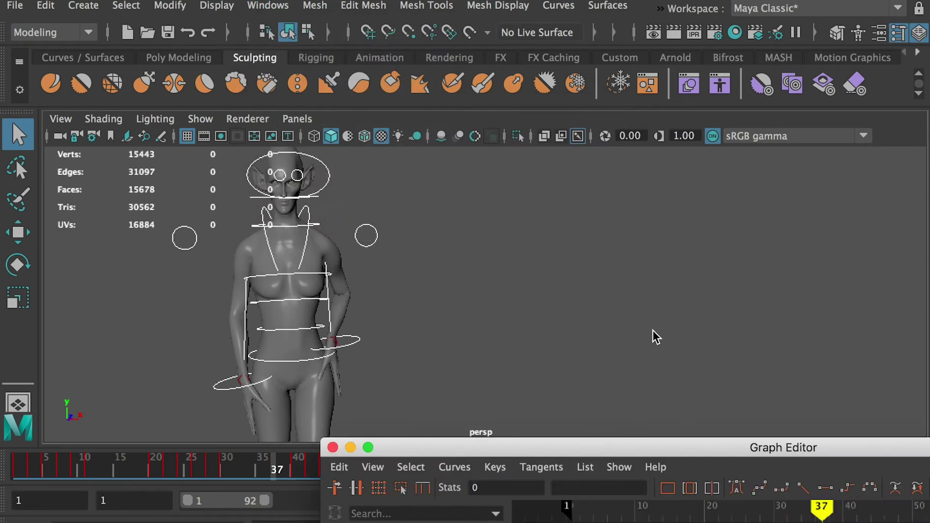
drag(741, 448, 396, 151)
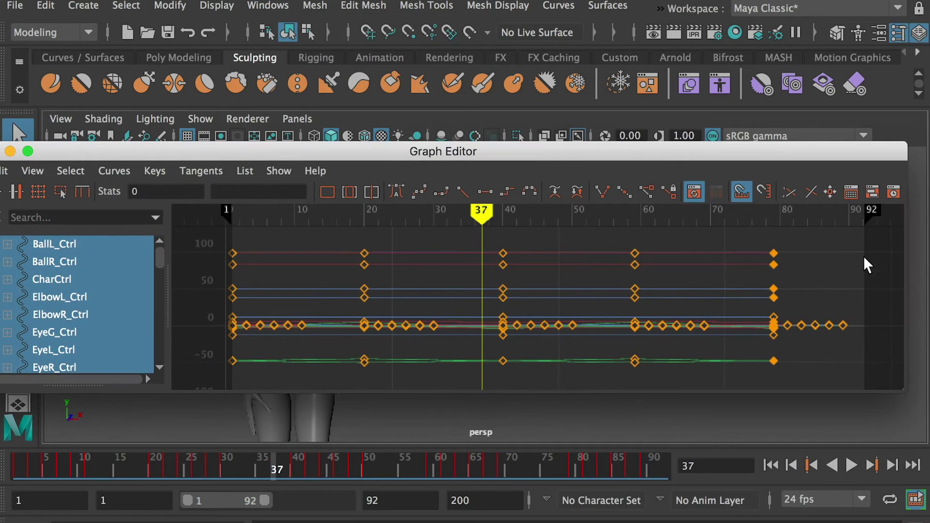
drag(869, 231, 213, 393)
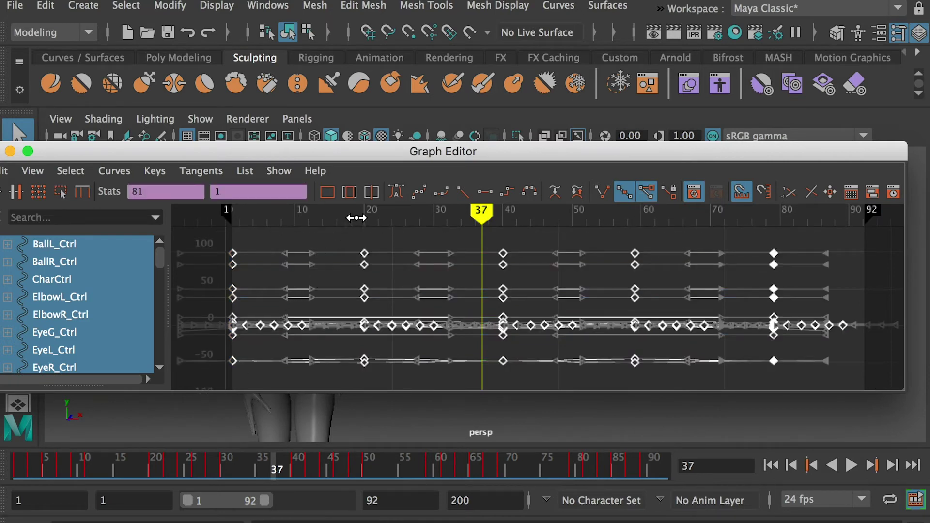
click(396, 193)
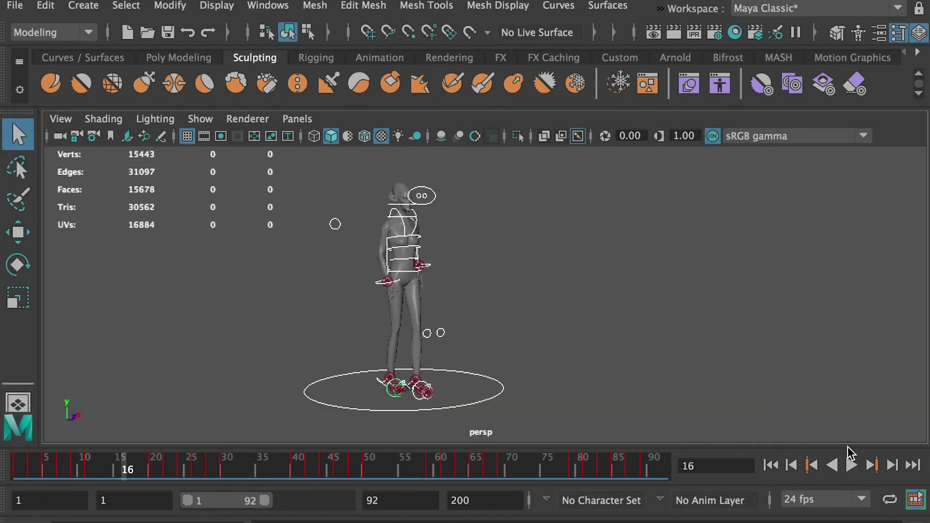
Play back the walk cycle and examine the upper-body motion from the front.
click(850, 463)
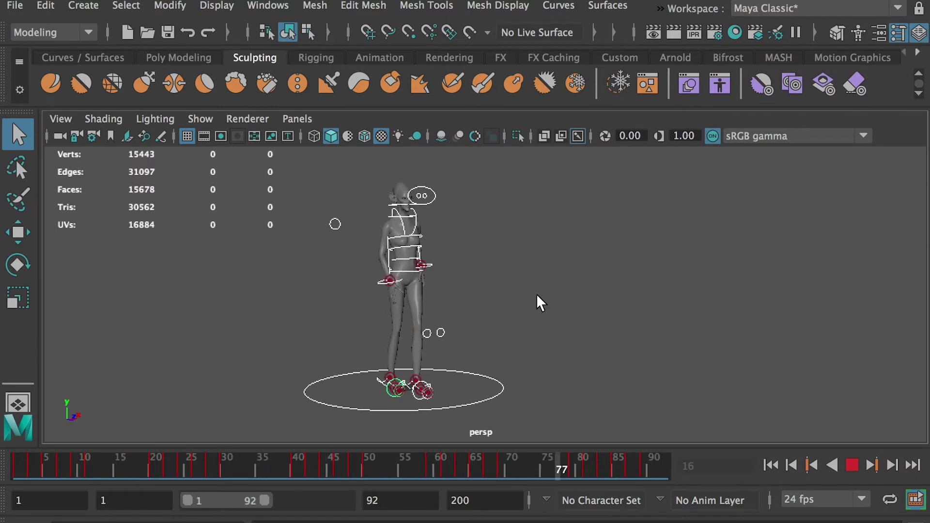
alt+right_drag(538, 301, 529, 377)
alt+middle_drag(426, 203, 511, 326)
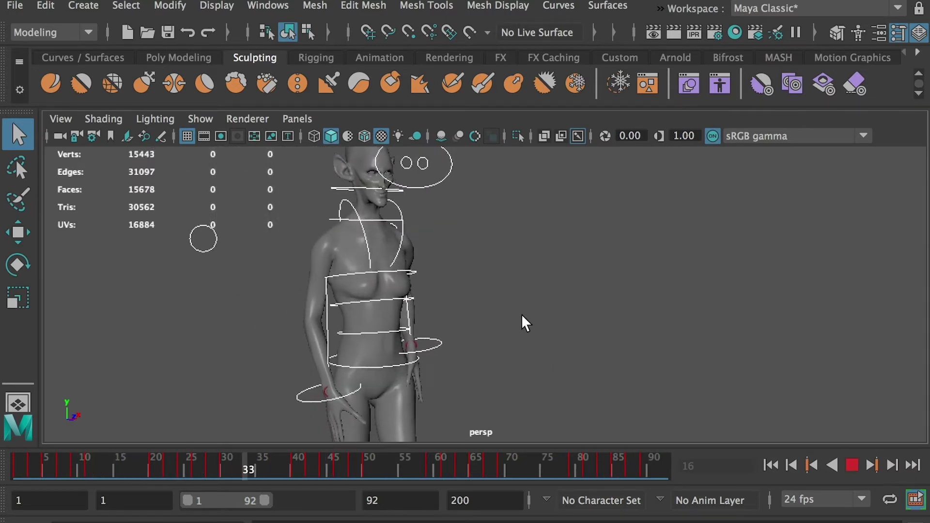
alt+drag(521, 314, 470, 312)
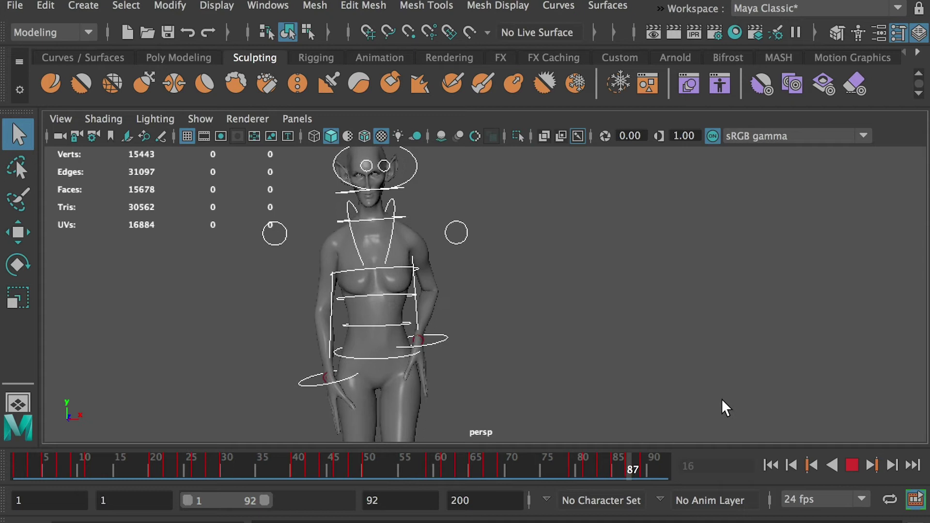
click(851, 464)
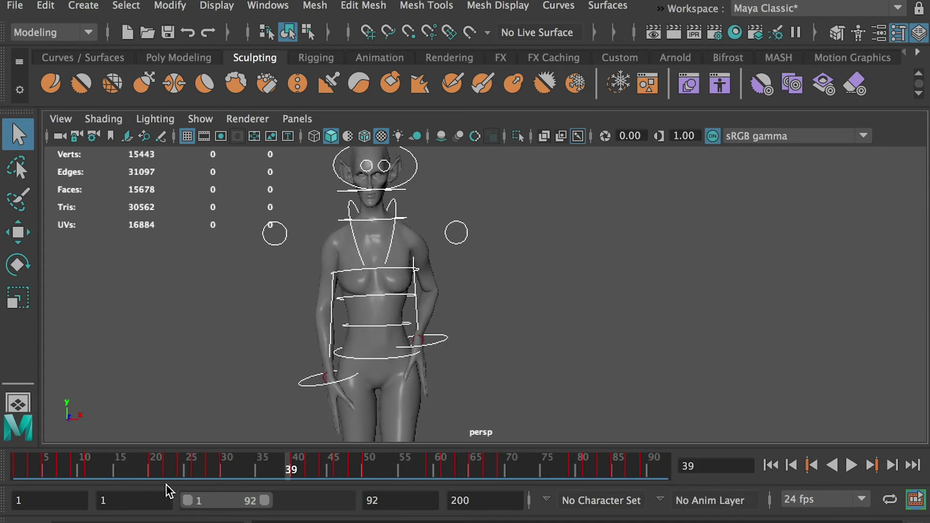
Compare the character's pose at frame 20 with the pose at frame 60.
click(177, 464)
drag(176, 464, 153, 473)
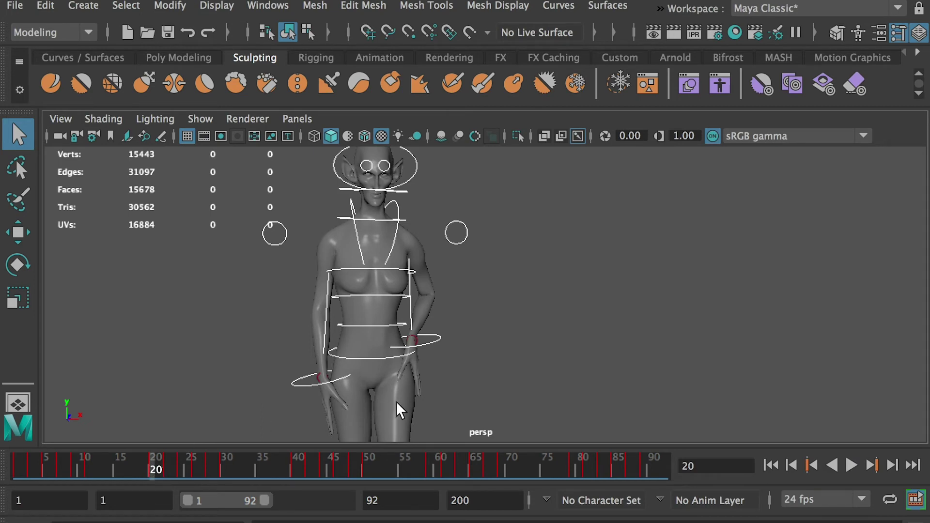
click(437, 472)
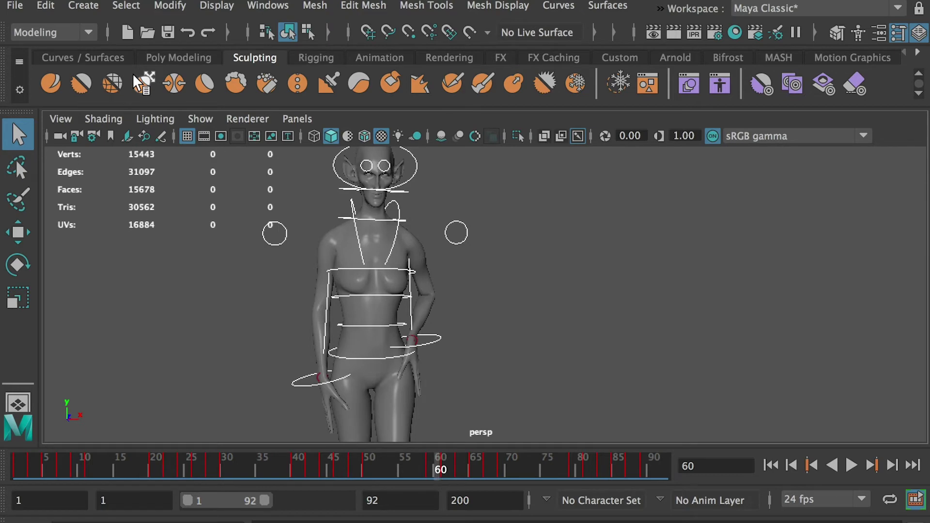
Select all NURBS curve controls and delete their keys from frame 61 to the end of the playback range.
click(126, 6)
mouse_move(185, 54)
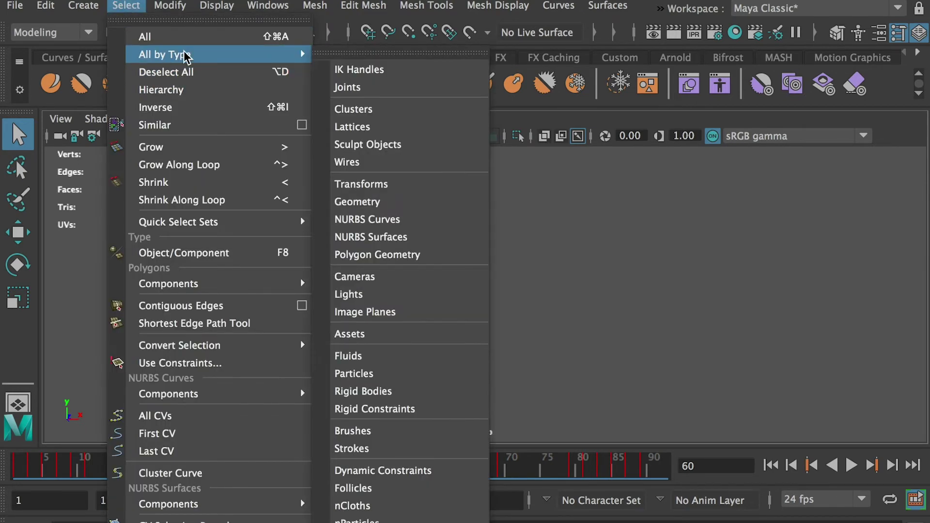
click(379, 221)
click(154, 470)
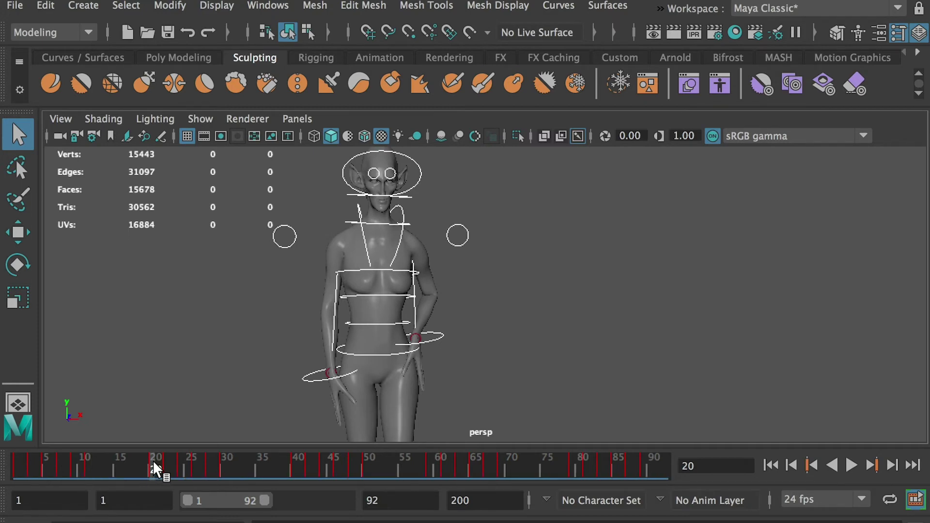
click(434, 469)
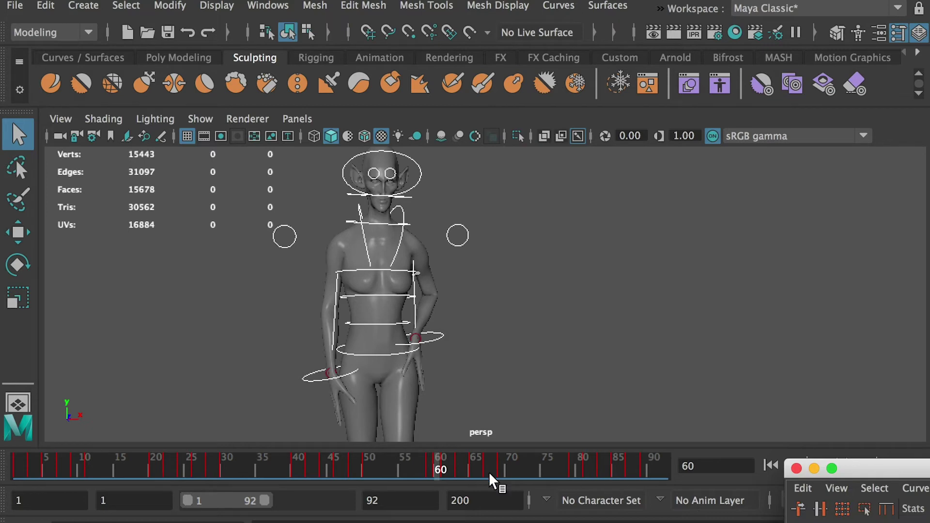
click(658, 468)
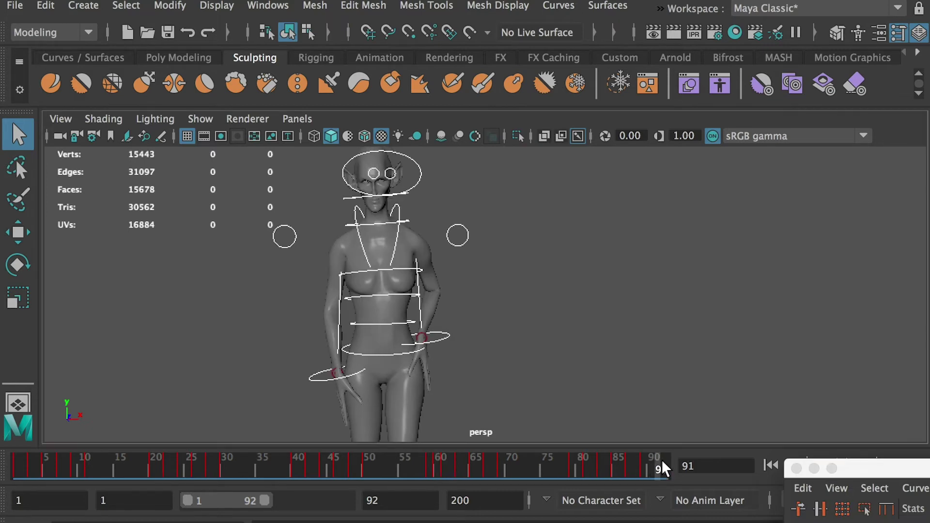
shift+drag(661, 469, 440, 473)
right_click(448, 468)
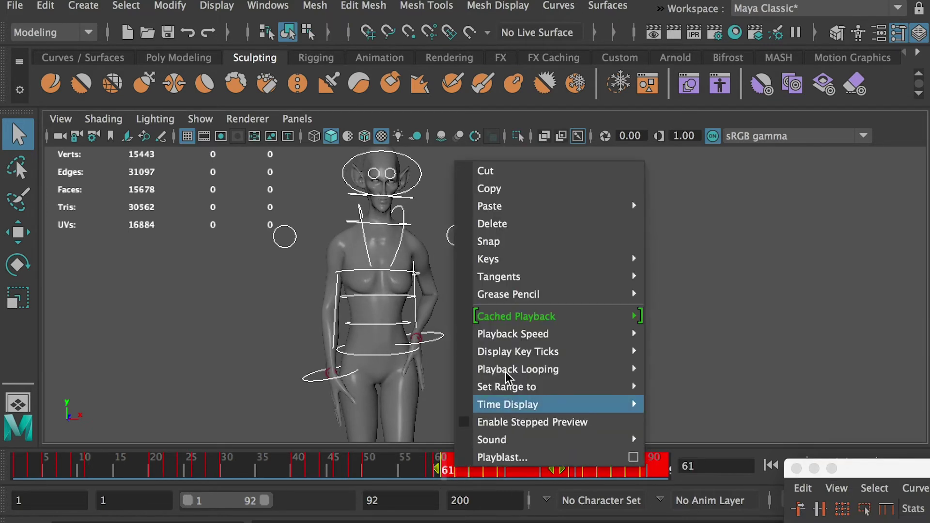
click(501, 224)
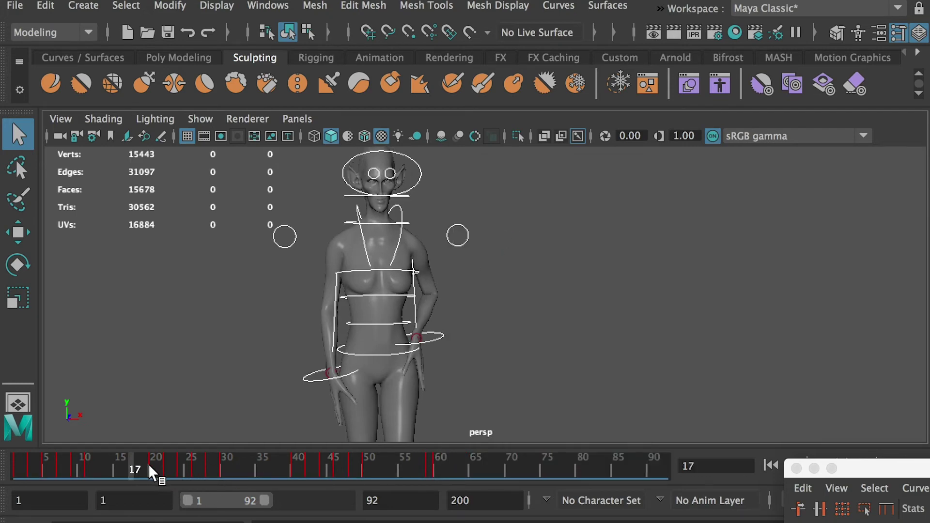
Delete the selected controls' keys in the frame range from 1 to 17.
shift+drag(143, 466, 1, 471)
click(215, 464)
shift+drag(148, 470, 54, 470)
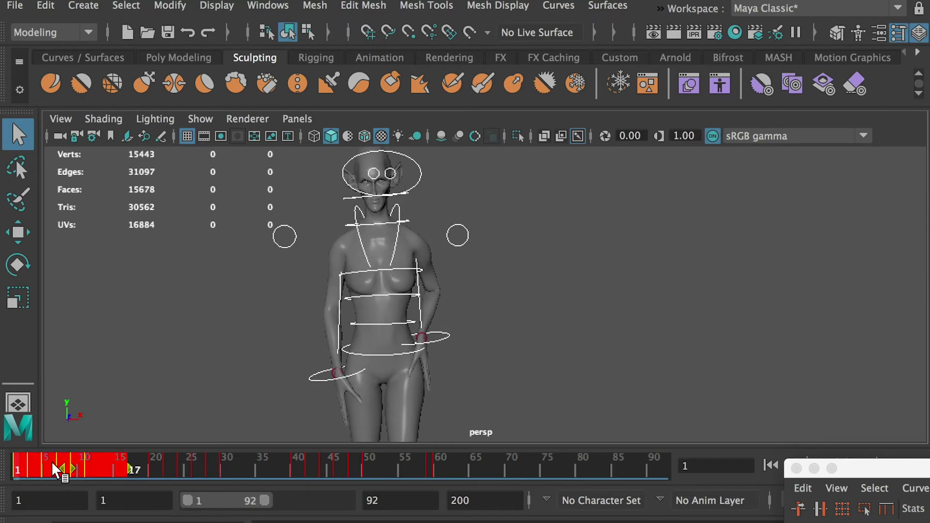
right_click(54, 471)
click(108, 220)
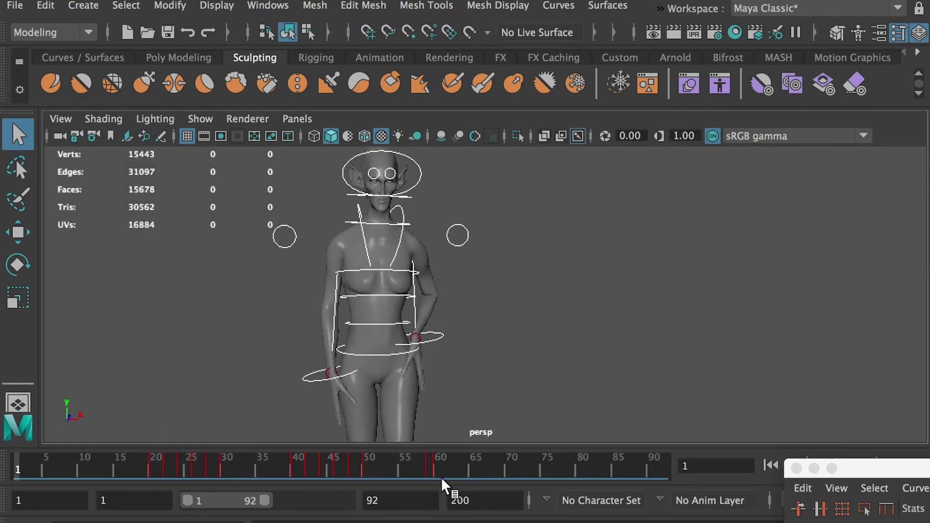
Set the playback range to start at frame 20 and end at frame 60.
drag(170, 502, 77, 490)
text(20)
key(Return)
drag(402, 500, 310, 499)
text(60)
key(Return)
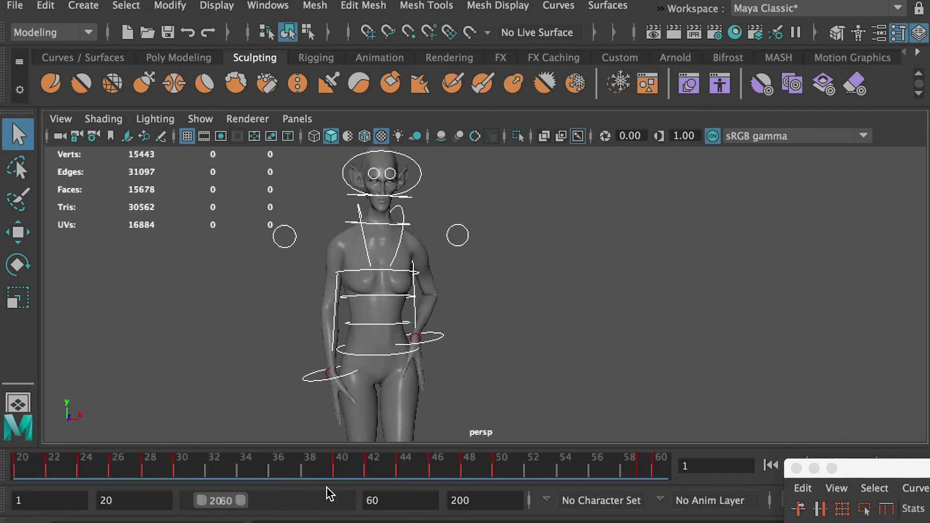
Play back the trimmed walk cycle, deselect the controls and examine the whole character's motion.
click(847, 464)
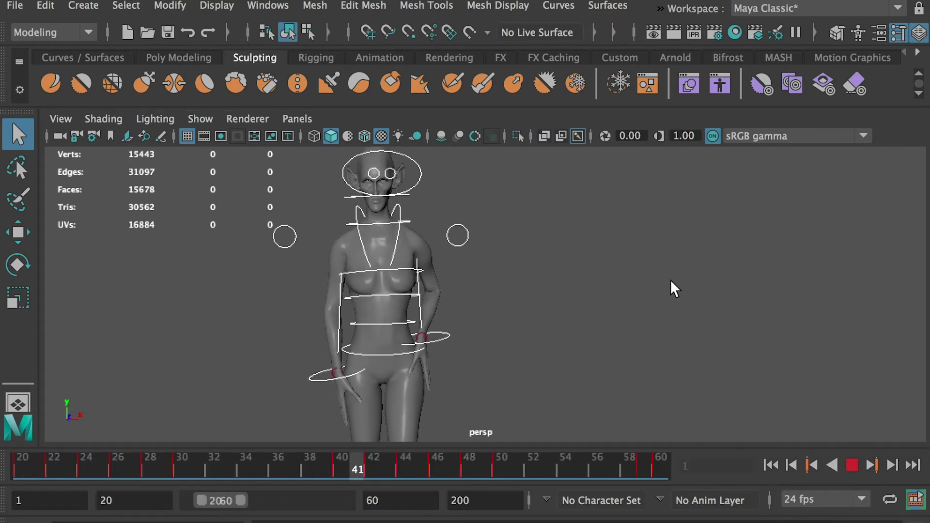
click(674, 287)
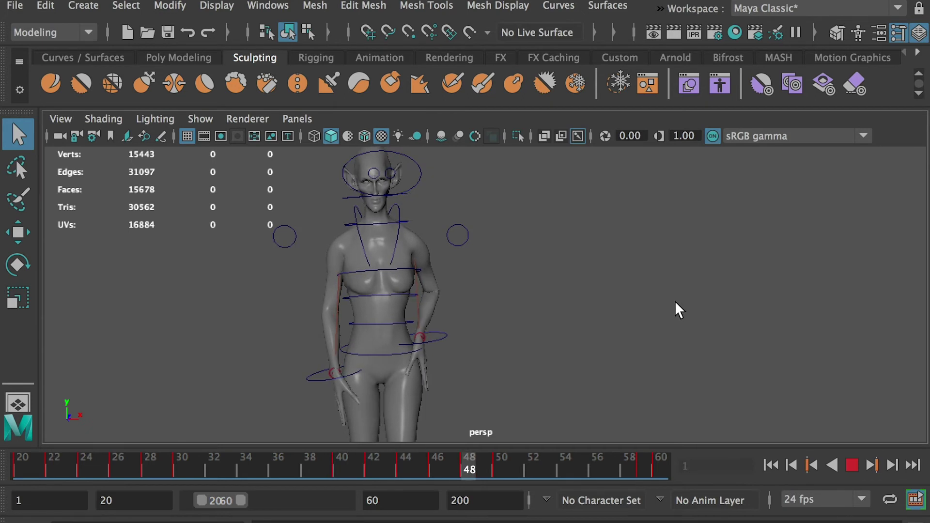
alt+right_drag(713, 305, 552, 260)
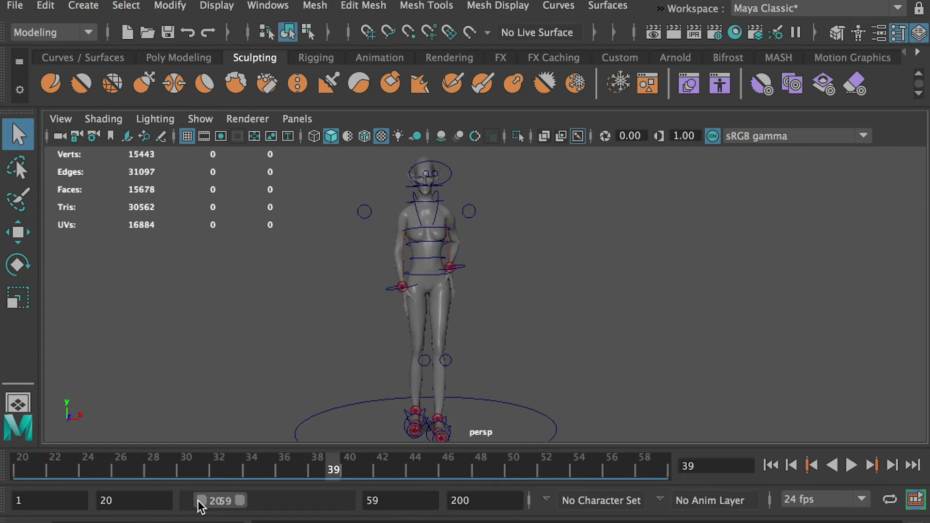
Widen the playback range, select all NURBS curve controls and highlight all their keys from frame 20 onward in the timeline.
drag(199, 500, 405, 500)
click(130, 5)
mouse_move(166, 52)
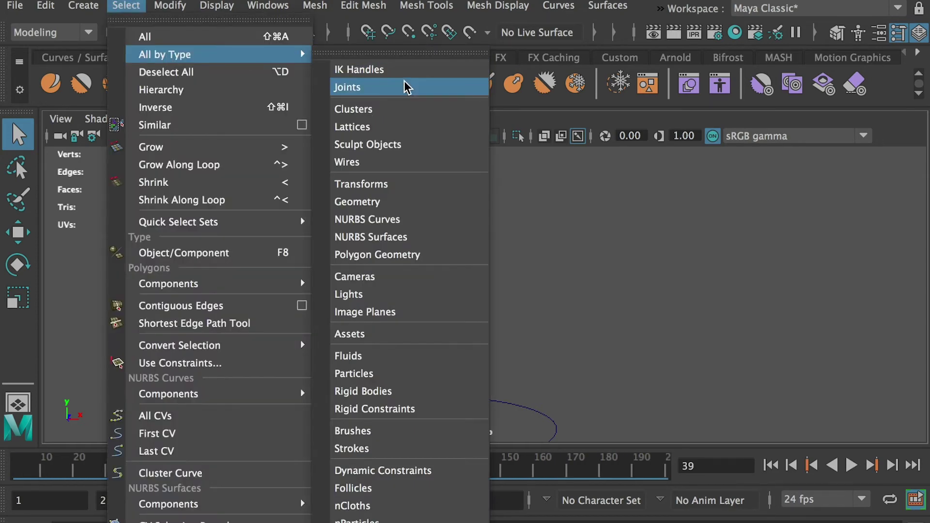
click(384, 220)
shift+drag(218, 472, 78, 473)
drag(348, 502, 228, 510)
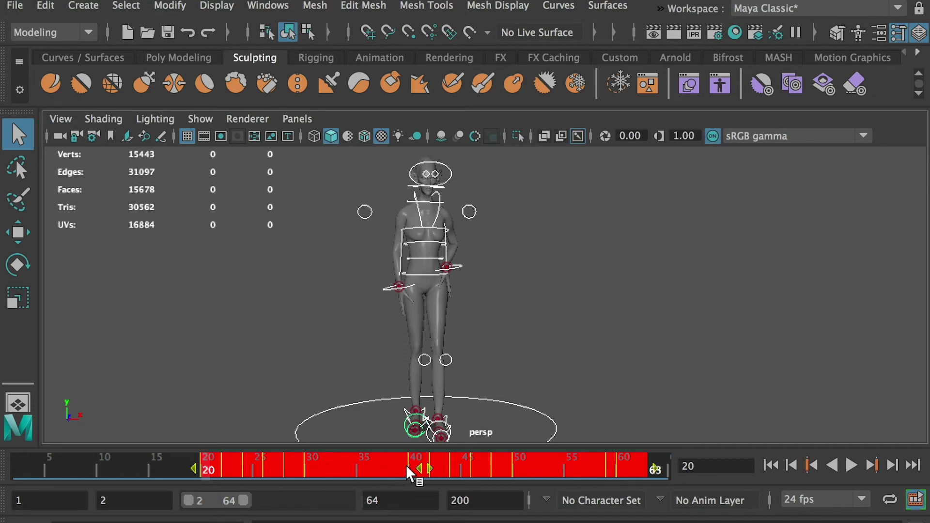
Shift the highlighted keys earlier so the first key lands on frame 1, with the playback range starting at frame 1.
drag(416, 466, 224, 471)
drag(243, 502, 219, 506)
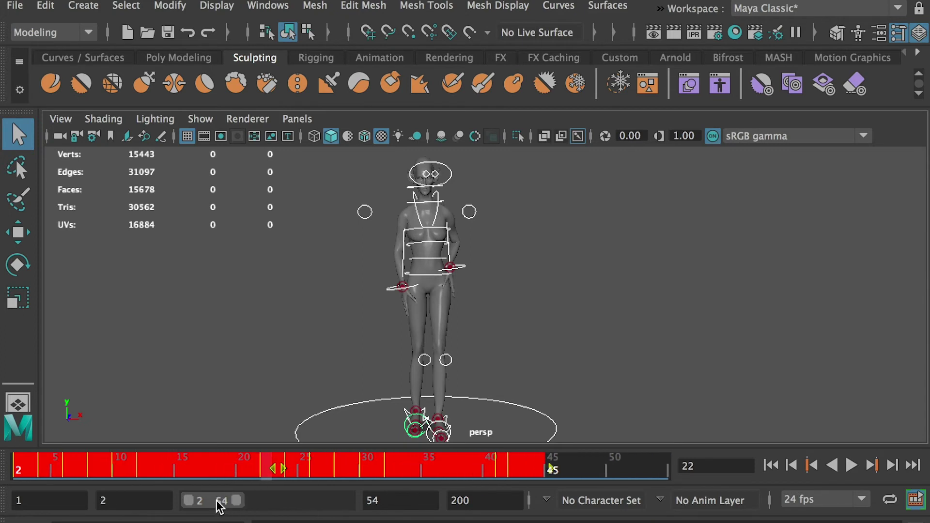
click(129, 501)
key(Return)
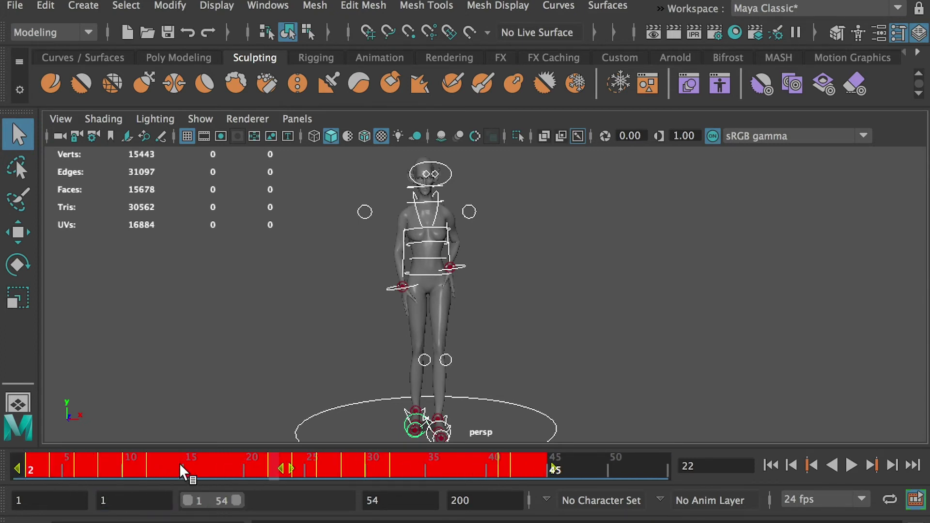
drag(288, 466, 274, 468)
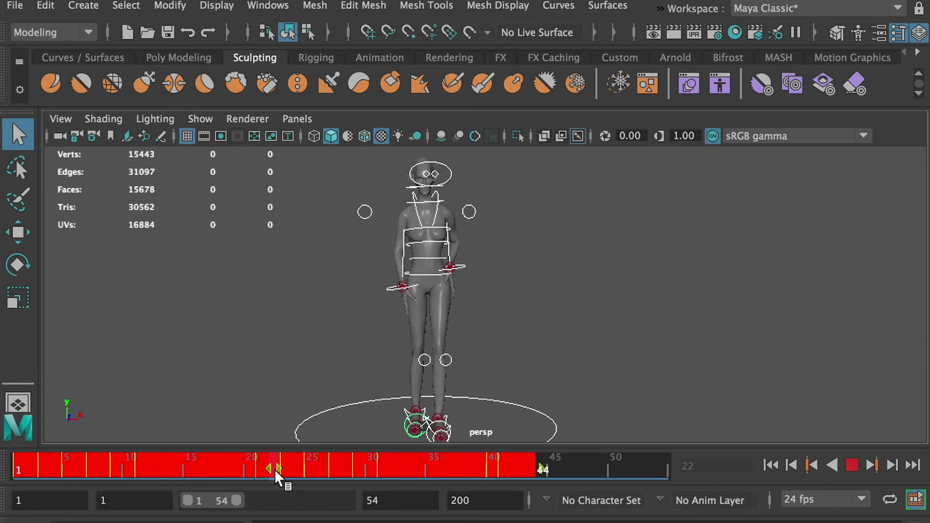
click(573, 468)
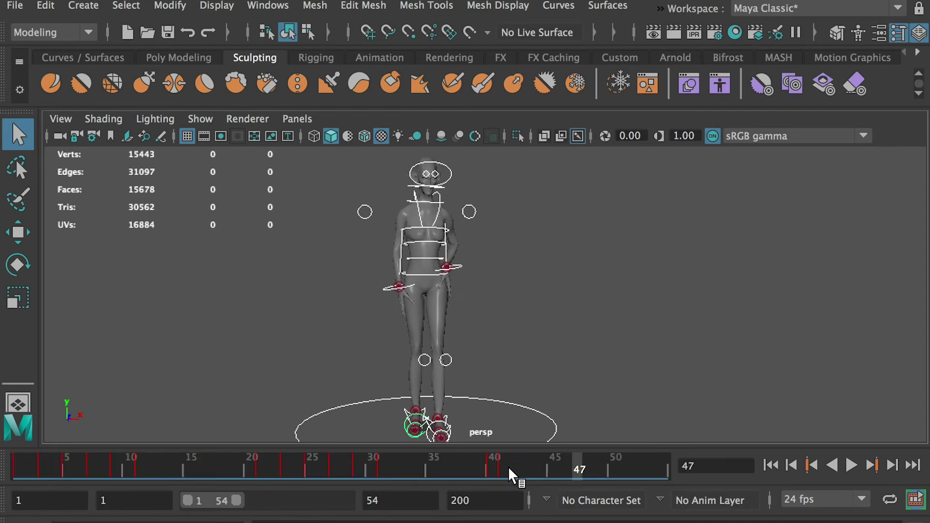
Delete the selected controls' key at frame 41.
drag(507, 469, 489, 473)
right_click(500, 462)
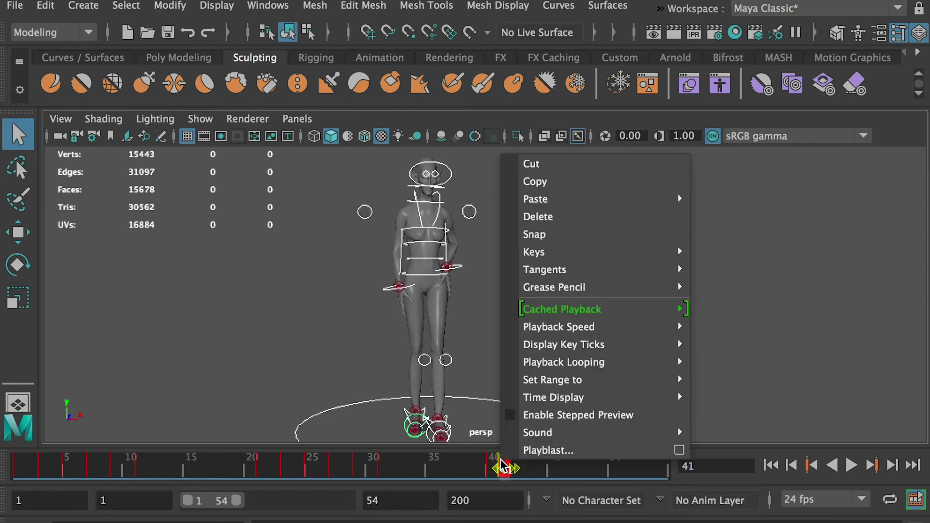
click(536, 217)
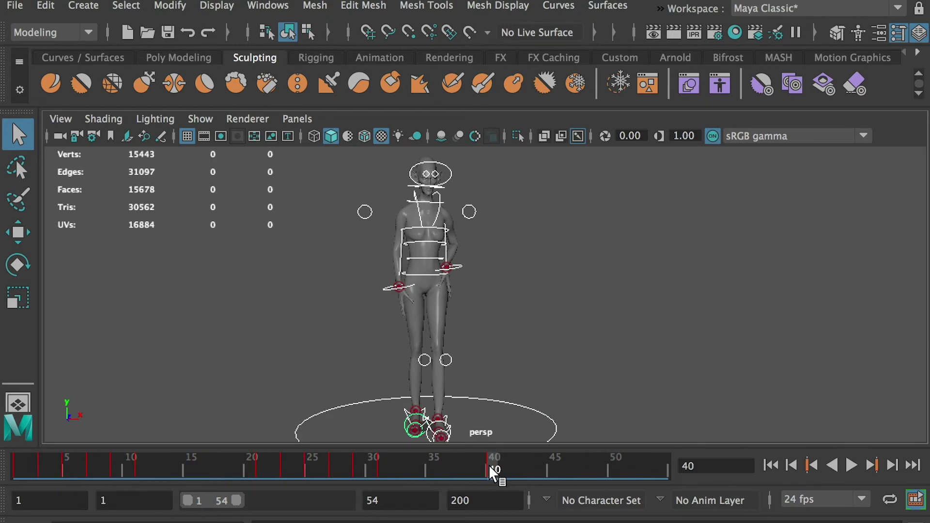
Bring up the Graph Editor, select all the shifted keys and apply Auto tangents to them.
drag(583, 176, 97, 133)
drag(871, 224, 136, 392)
click(416, 170)
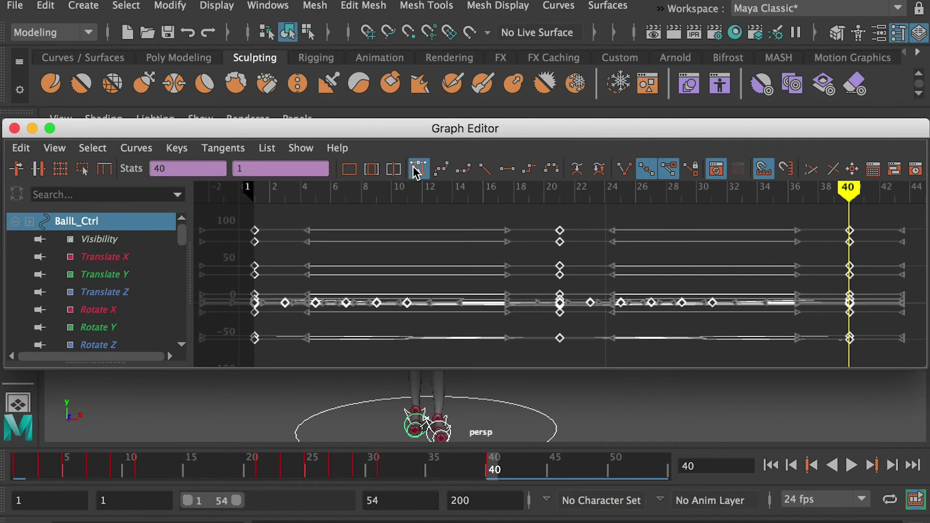
Set Pre Infinity and Post Infinity of the selected curves to Cycle and turn on the Infinity display.
click(135, 146)
mouse_move(205, 183)
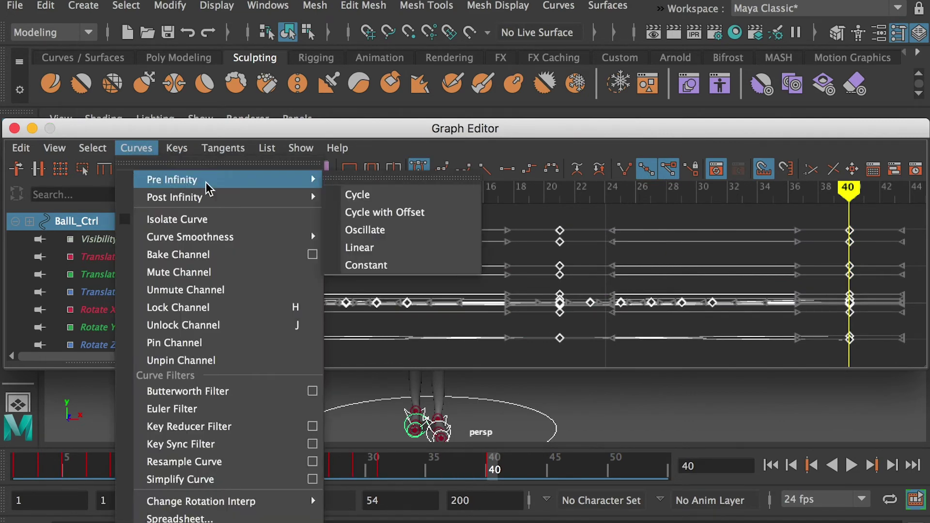
click(382, 195)
click(137, 147)
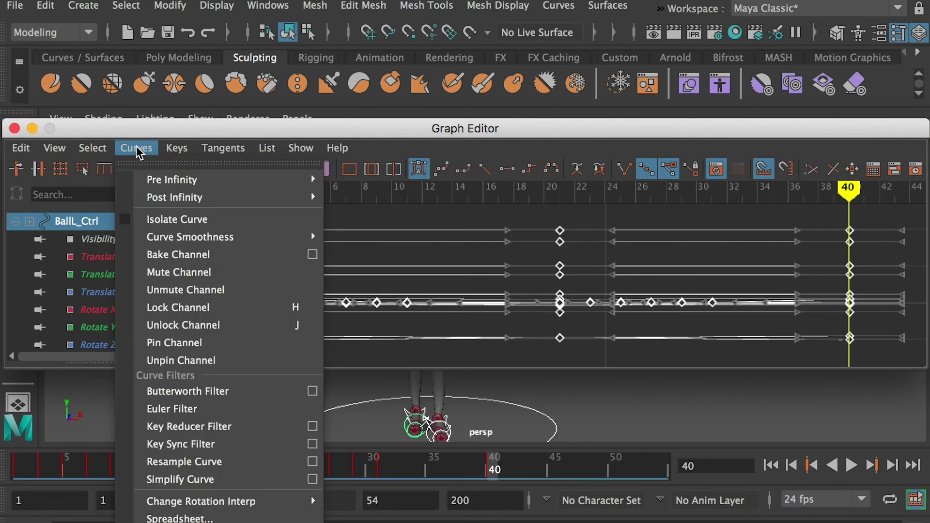
mouse_move(301, 196)
click(403, 214)
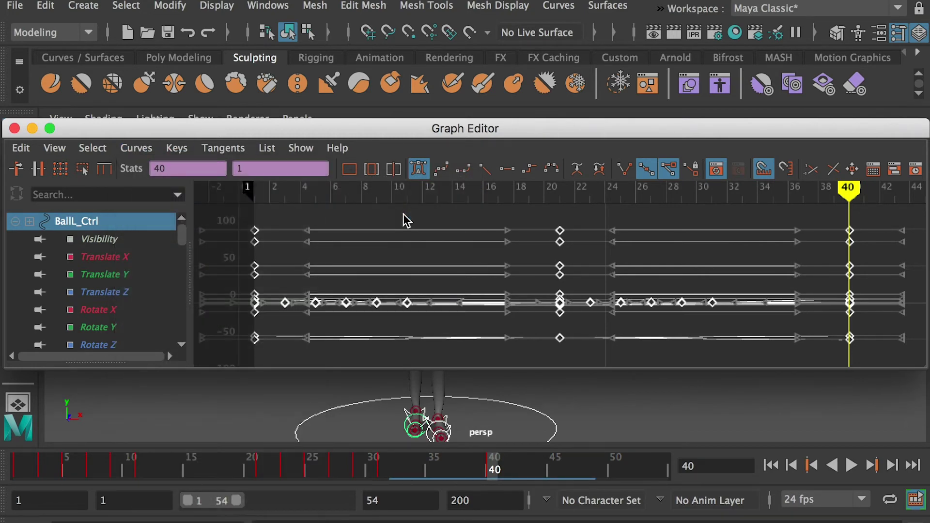
click(20, 150)
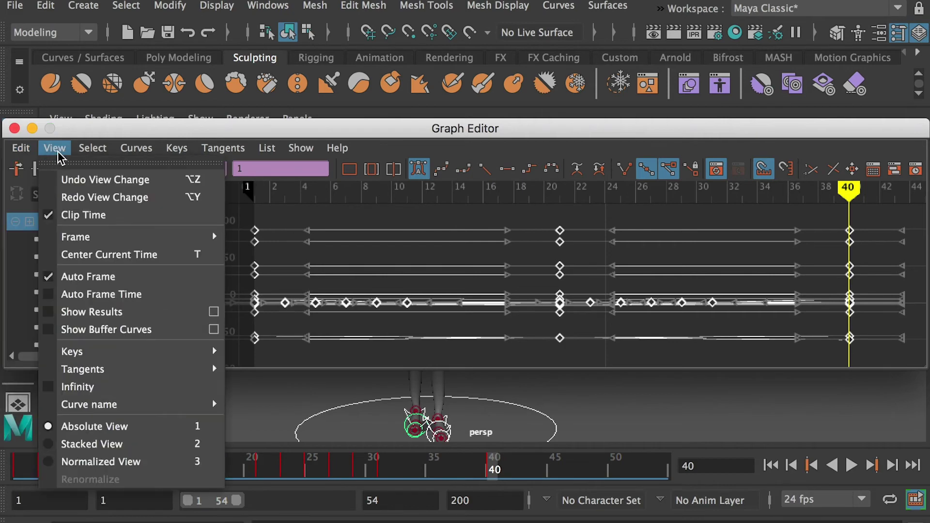
click(82, 386)
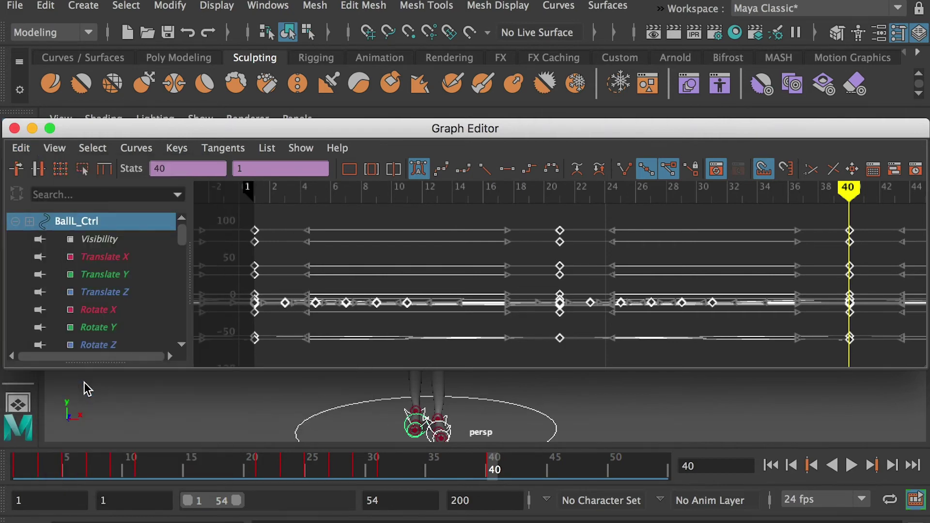
Move the Graph Editor clear of the character's body and examine the curves of FootL_Ctrl and Hip_Ctrl.
drag(920, 372, 929, 393)
drag(556, 128, 557, 0)
click(547, 334)
click(440, 440)
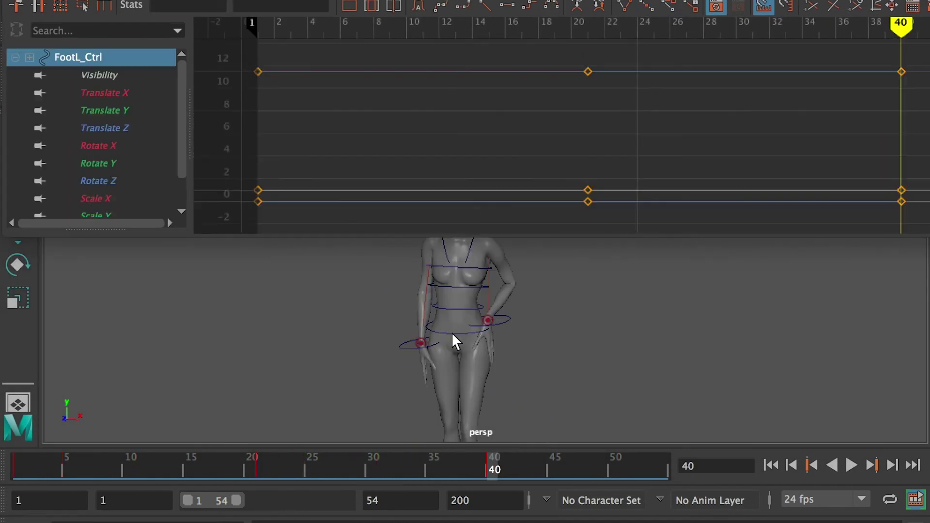
click(451, 332)
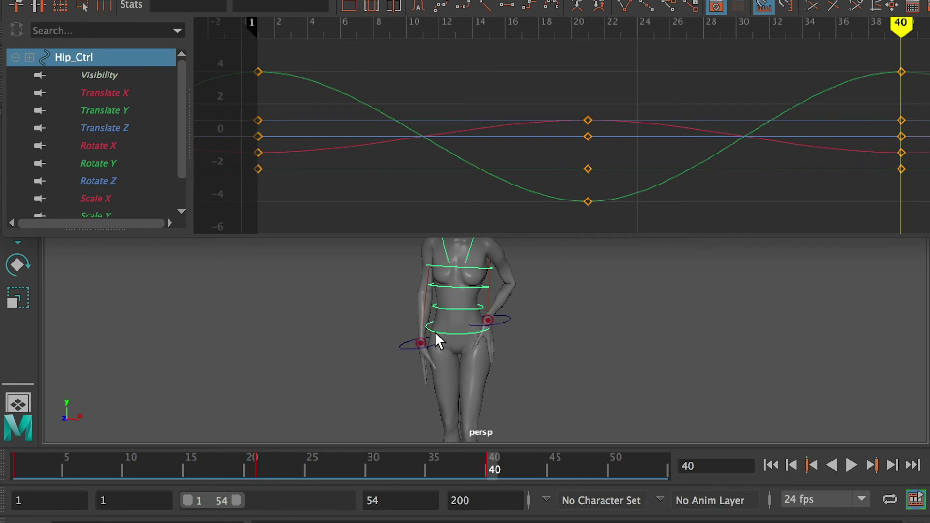
Examine the individual translation curves of HandL_Ctrl and the translation and rotation curves of HandR_Ctrl.
click(504, 321)
click(296, 201)
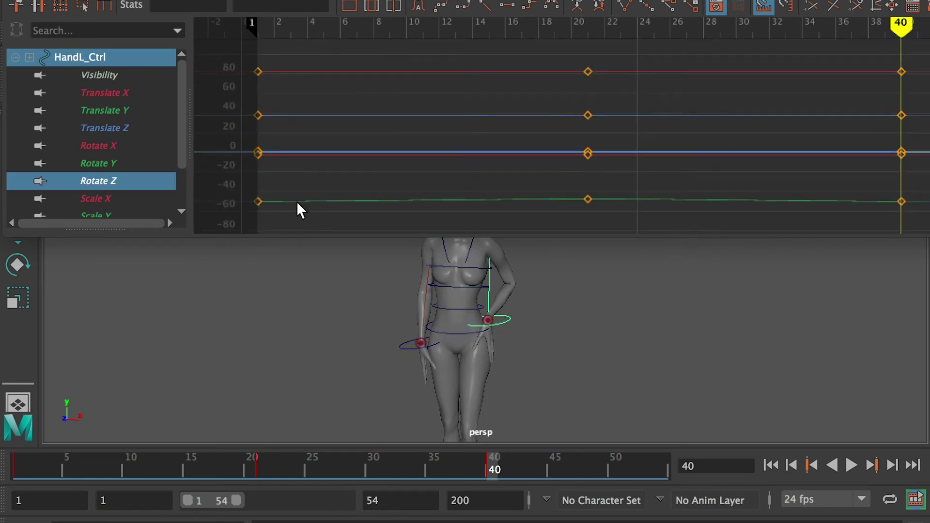
click(104, 93)
click(103, 110)
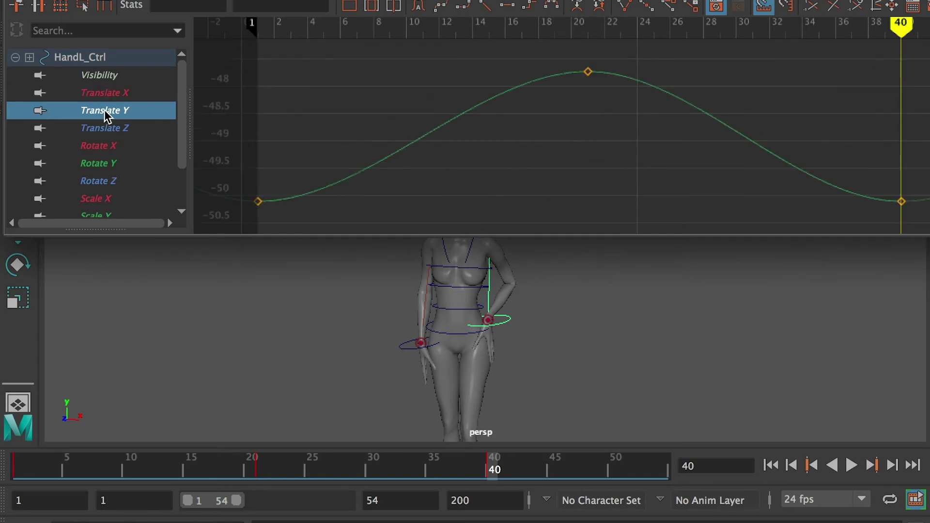
click(113, 127)
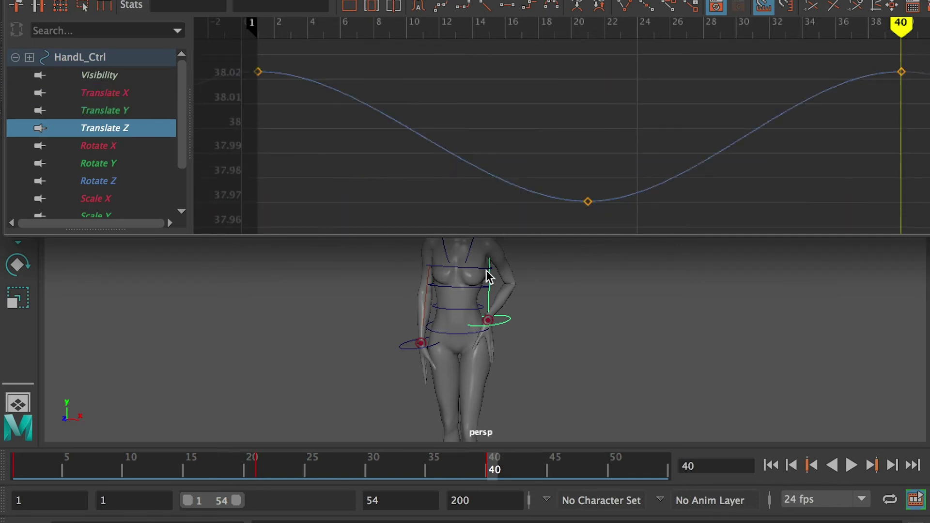
click(405, 346)
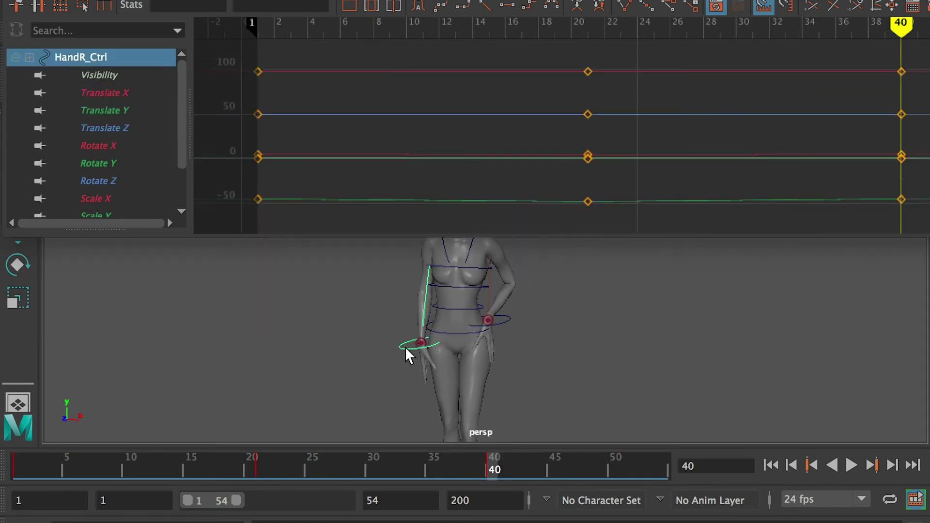
click(106, 87)
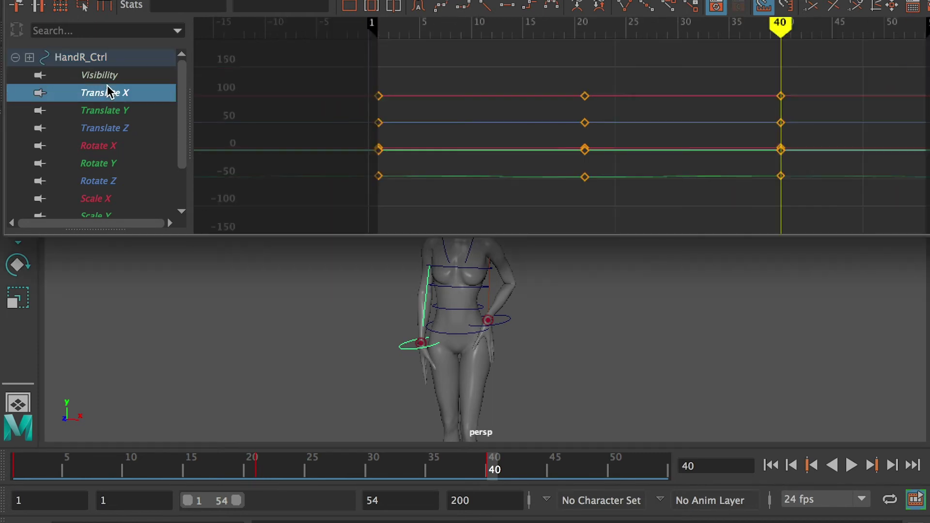
click(108, 111)
click(108, 129)
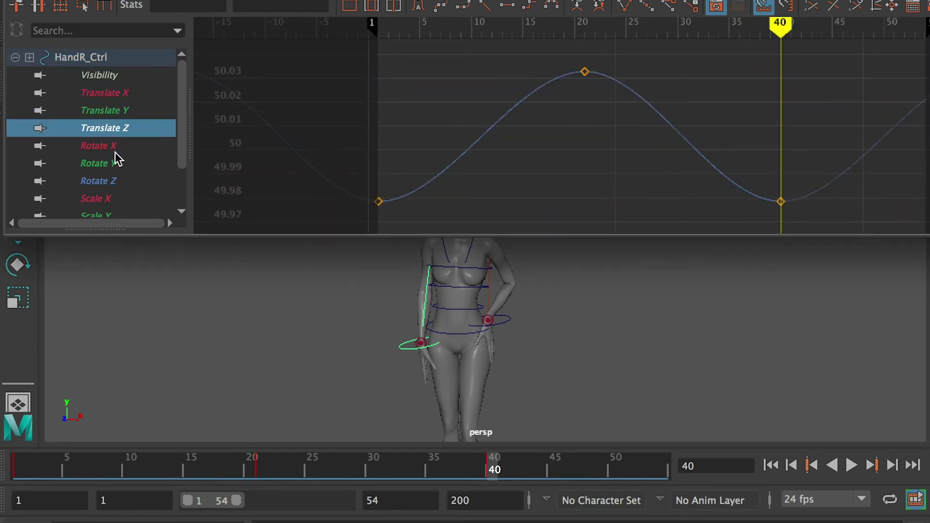
click(112, 147)
click(109, 163)
Examine each translation and rotation curve of Hip_Ctrl.
click(466, 340)
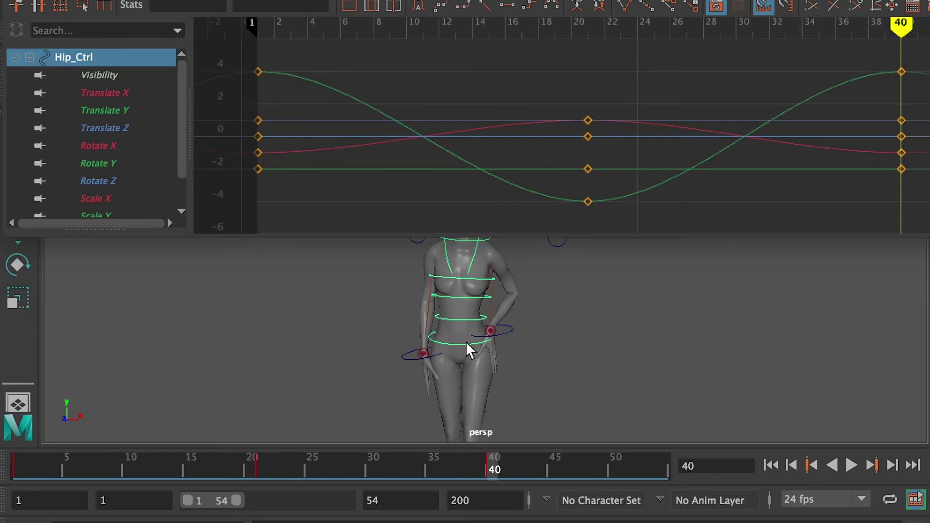
click(113, 93)
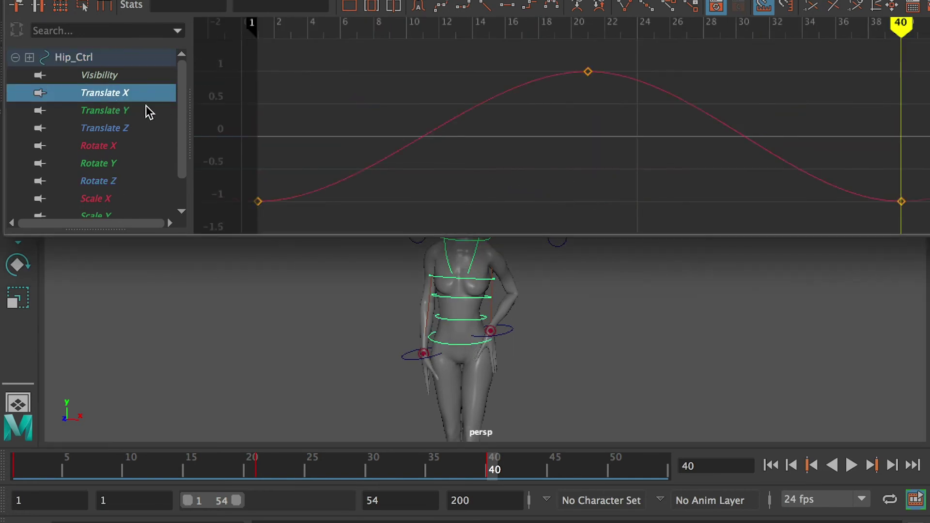
click(119, 113)
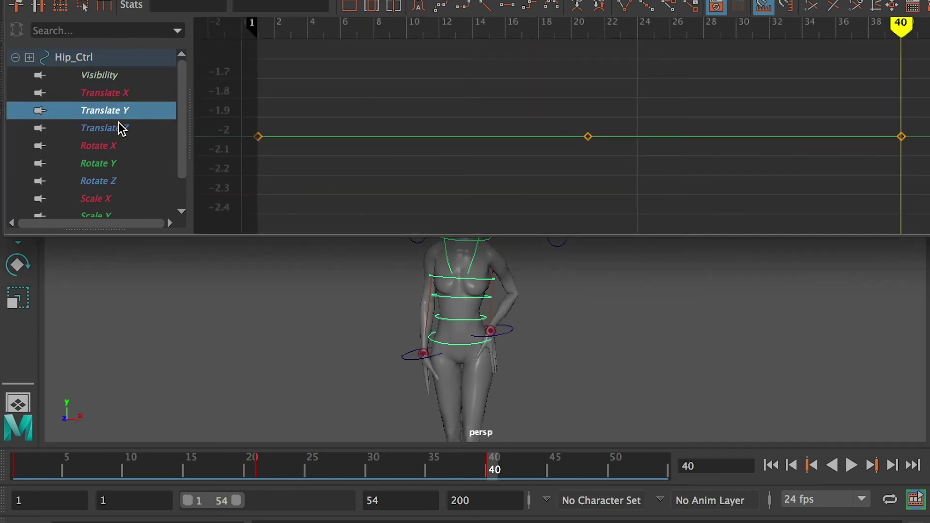
click(117, 129)
click(111, 144)
click(105, 163)
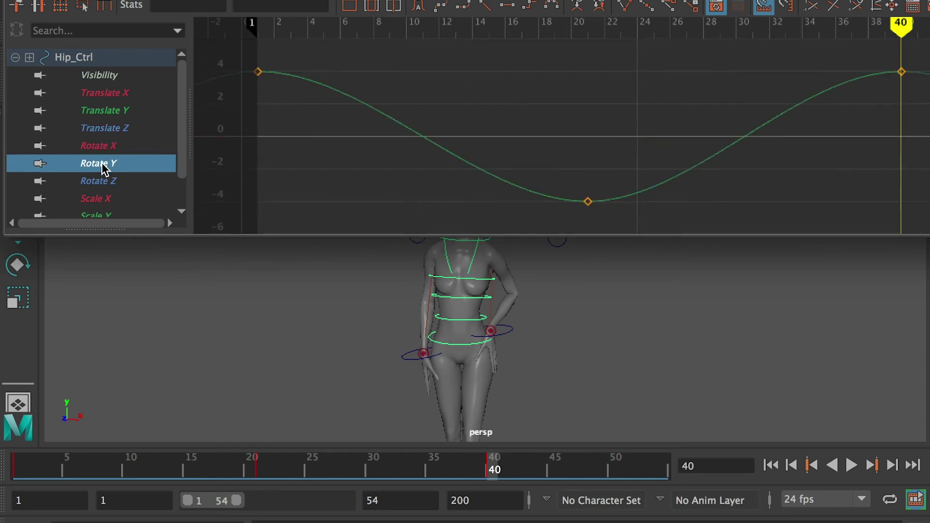
click(110, 180)
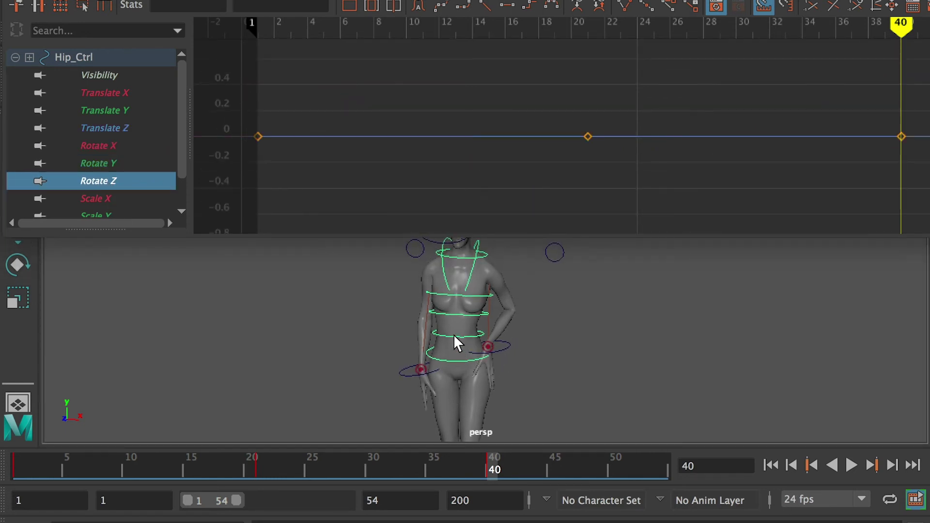
Tilt the tangents of Spine3_Ctrl's first and last Rotate Z keys downward so the curve flows through the loop point.
click(453, 334)
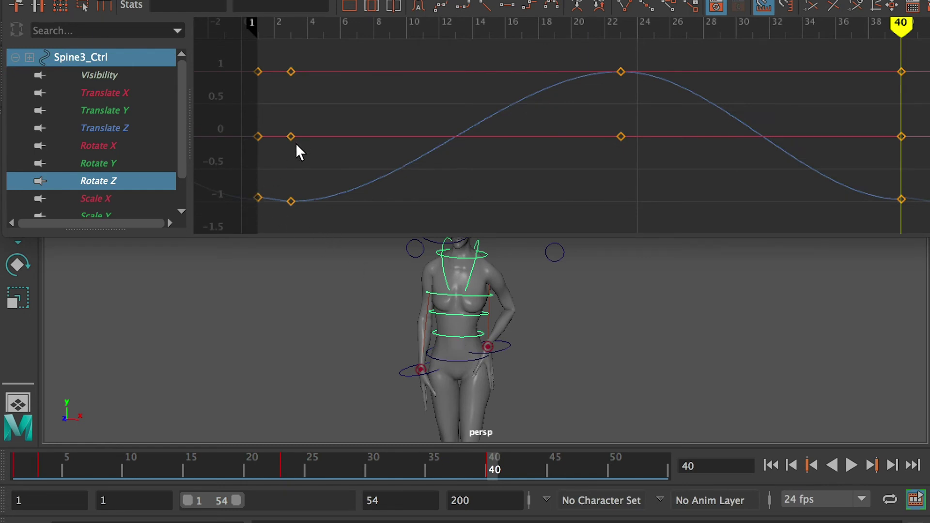
mouse_move(297, 146)
alt+right_down()
mouse_move(305, 154)
mouse_move(285, 170)
alt+right_up()
drag(282, 170, 297, 198)
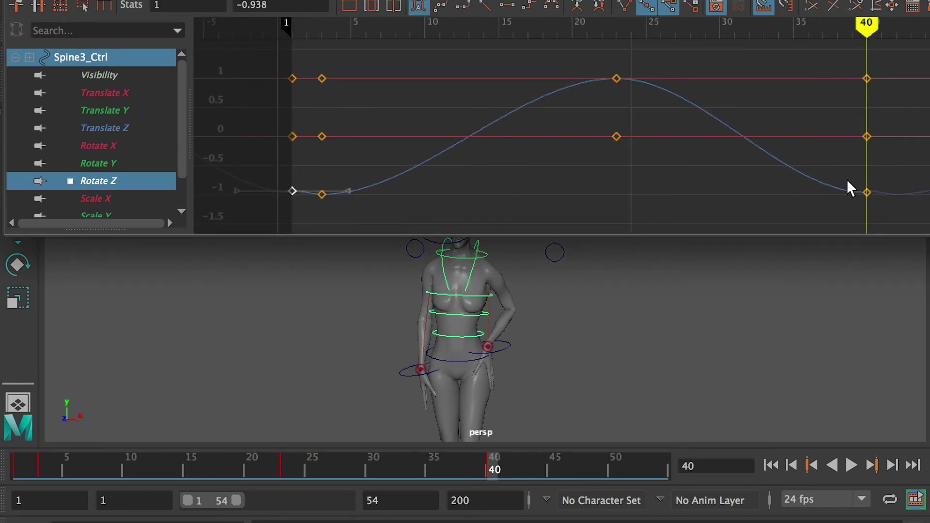
shift+drag(852, 181, 880, 208)
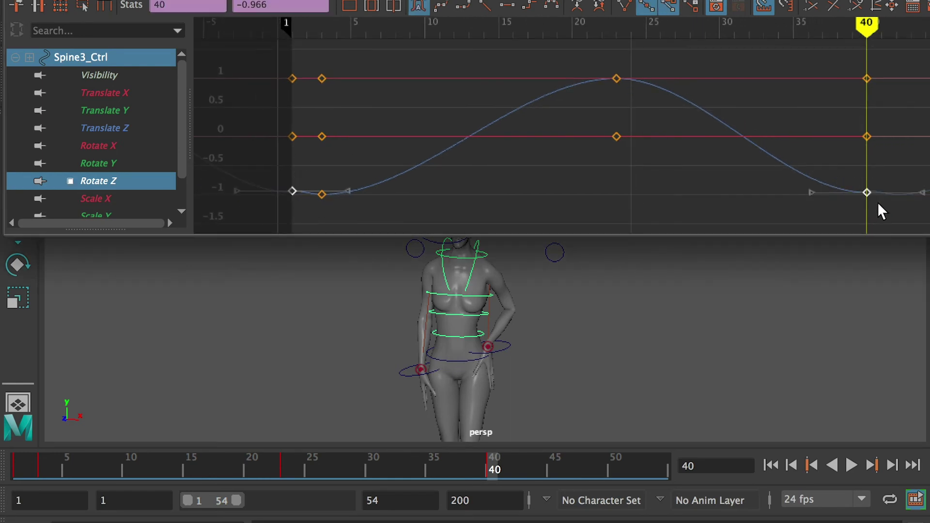
drag(348, 191, 341, 202)
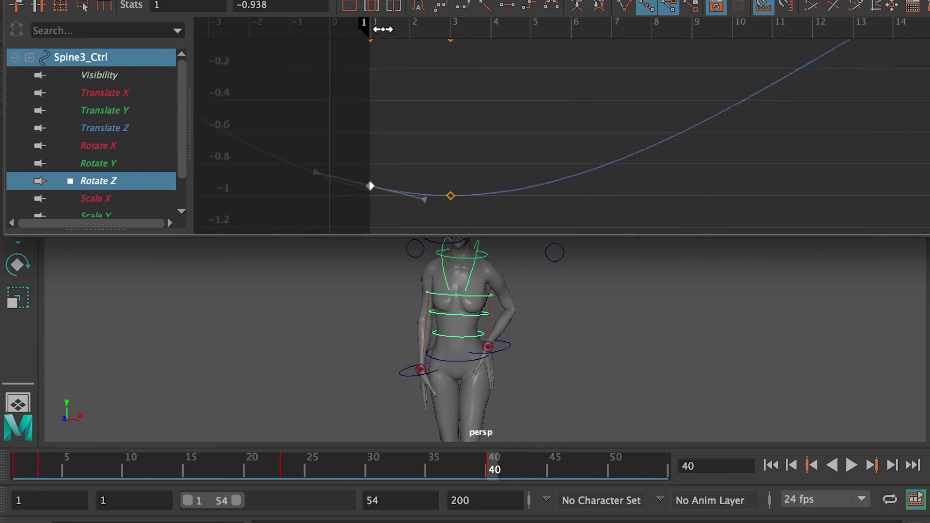
Compare Spine3_Ctrl's Rotate Z values at frames 1 and 40 and copy the frame 40 value.
click(377, 31)
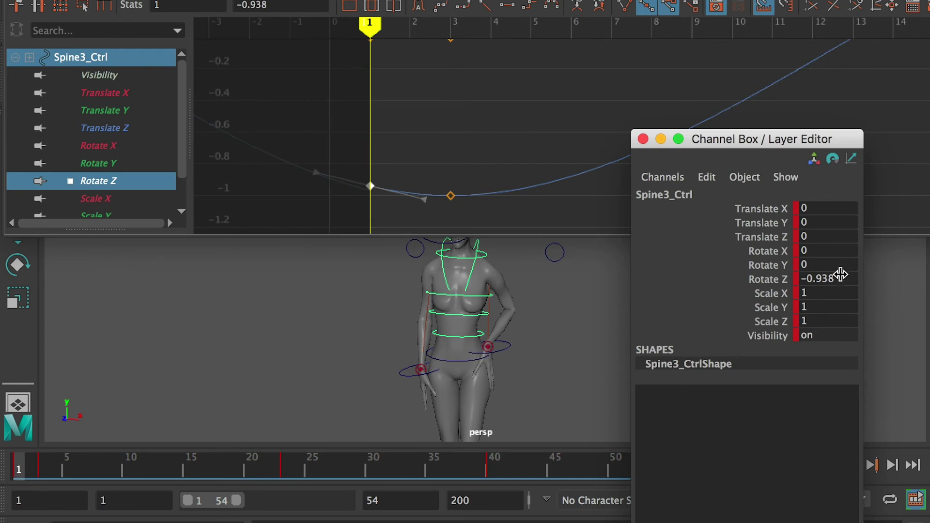
click(844, 278)
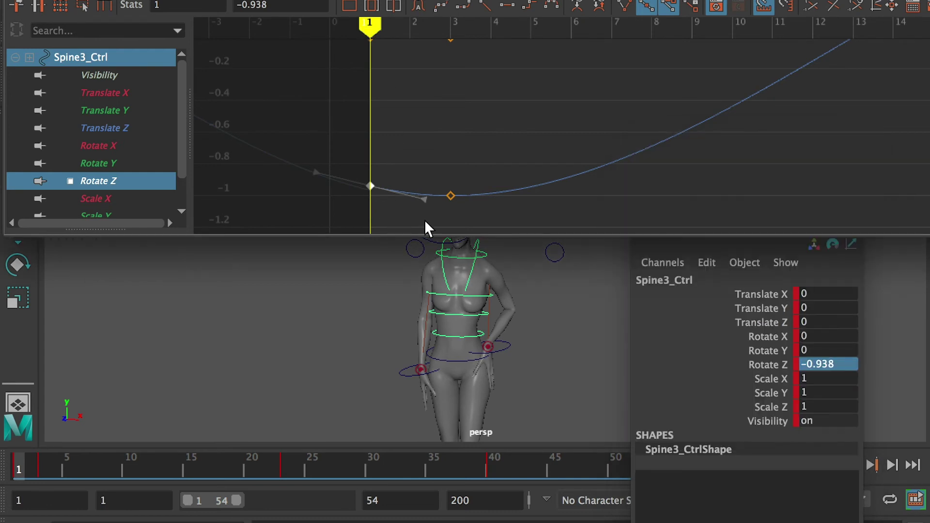
scroll(726, 153, down, 2)
alt+middle_drag(736, 152, 315, 154)
alt+middle_drag(799, 127, 342, 134)
click(696, 28)
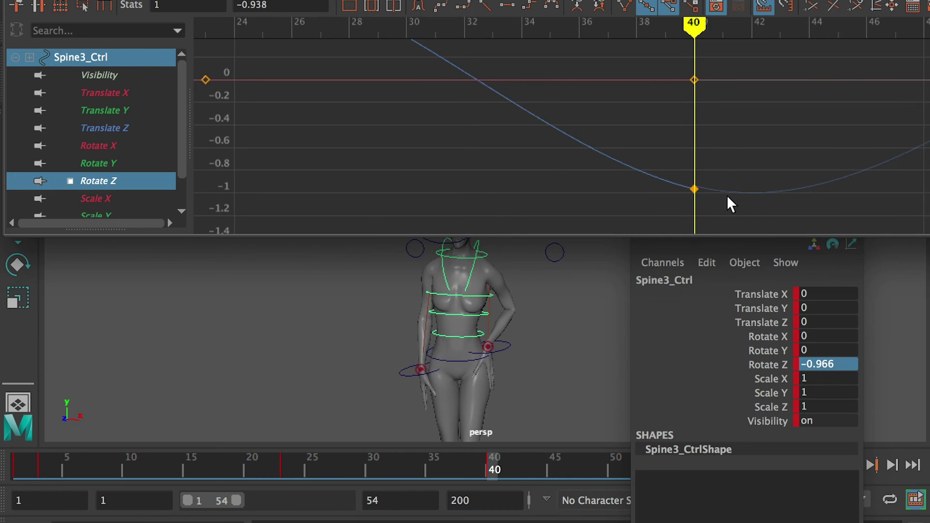
double_click(832, 365)
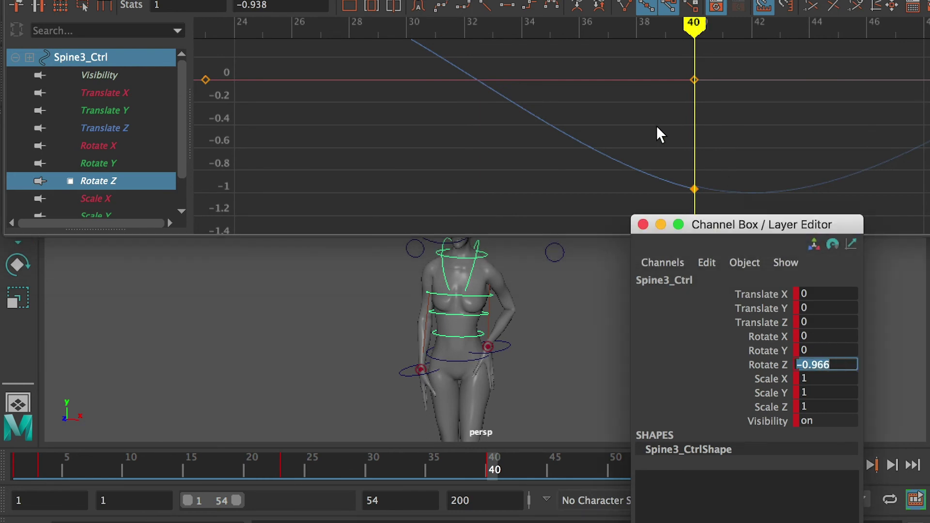
click(574, 170)
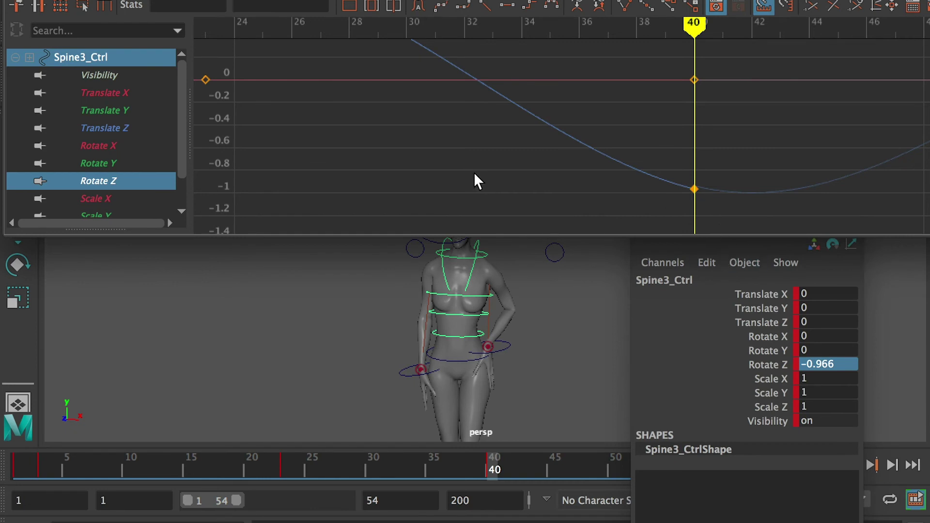
Set Spine3_Ctrl's Rotate Z at frame 1 to -0.966 to match the last key.
click(14, 468)
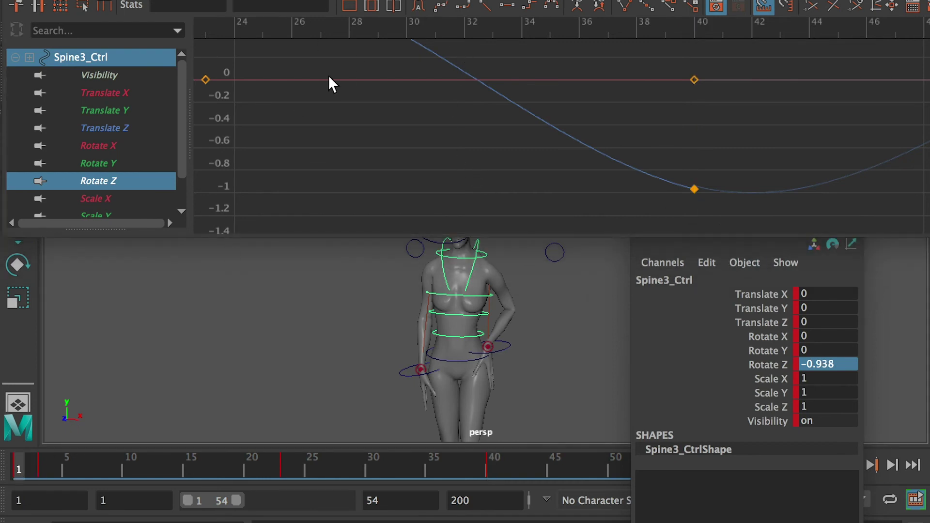
alt+middle_drag(328, 76, 698, 141)
scroll(698, 141, down, 2)
alt+right_drag(204, 148, 377, 161)
double_click(830, 363)
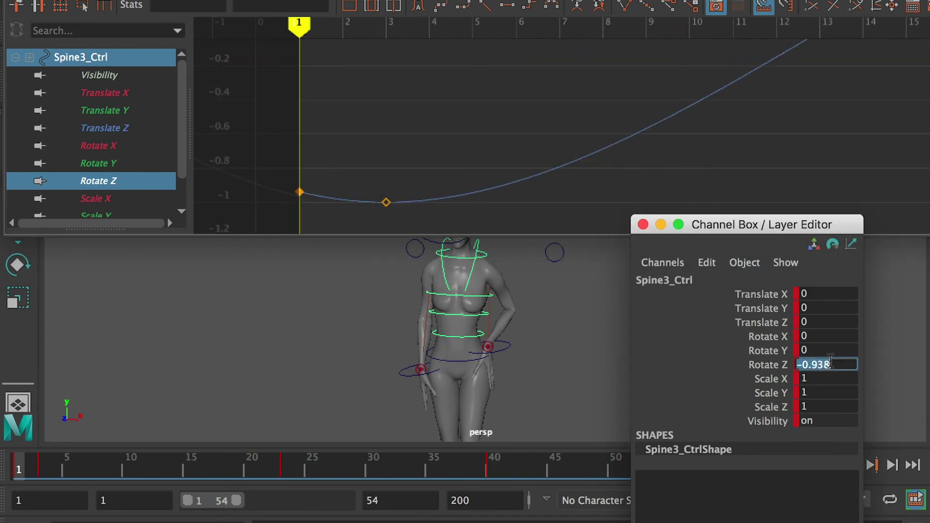
text(-0.966)
key(Return)
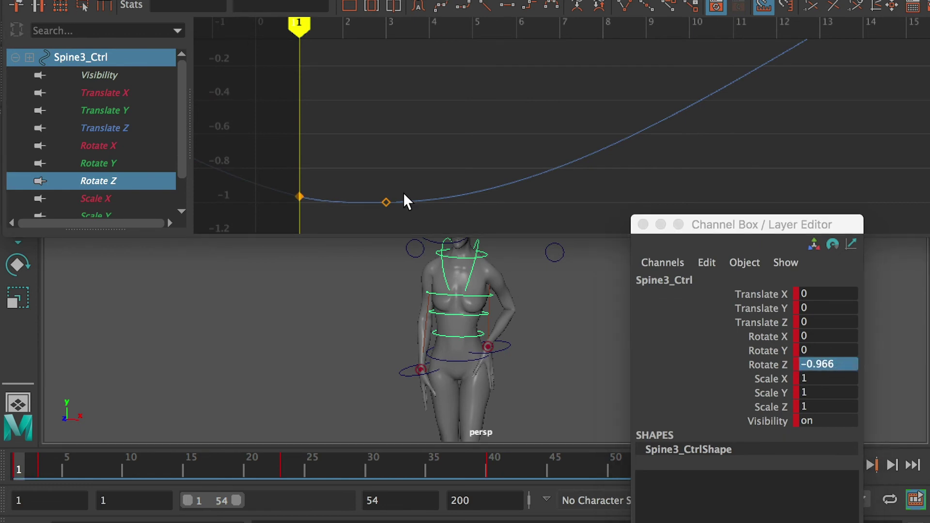
mouse_move(296, 27)
mouse_down()
mouse_move(264, 31)
mouse_move(428, 44)
mouse_move(299, 31)
mouse_up()
Set and key Spine2_Ctrl's Rotate Z at frame 1 to -0.845, matching its frame 40 value.
click(473, 315)
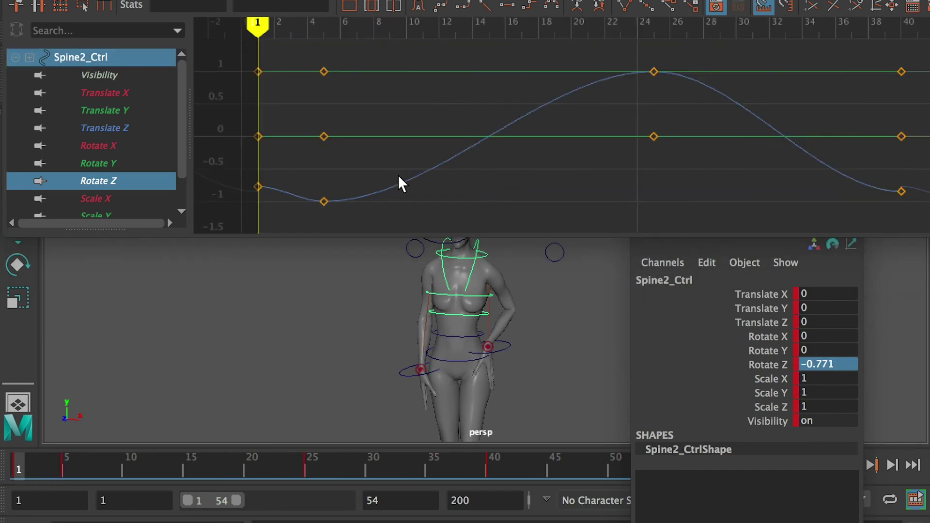
double_click(832, 364)
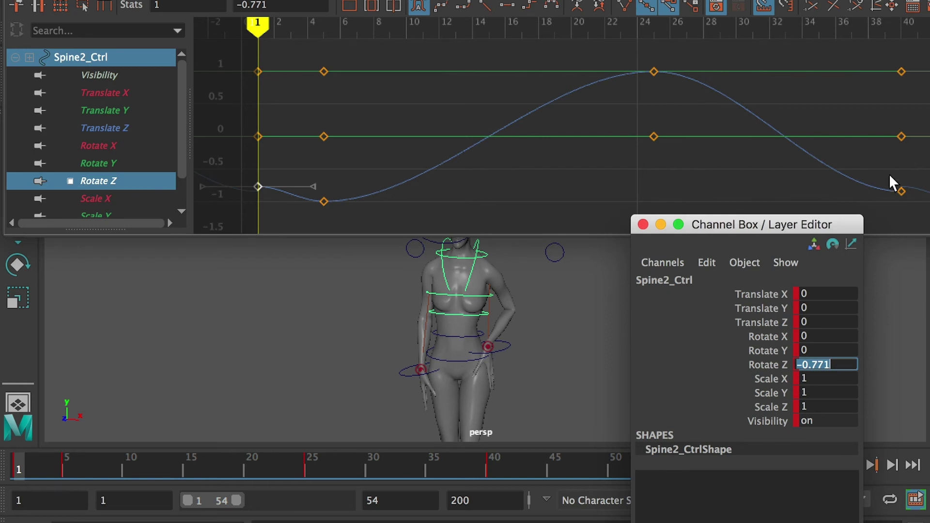
click(896, 29)
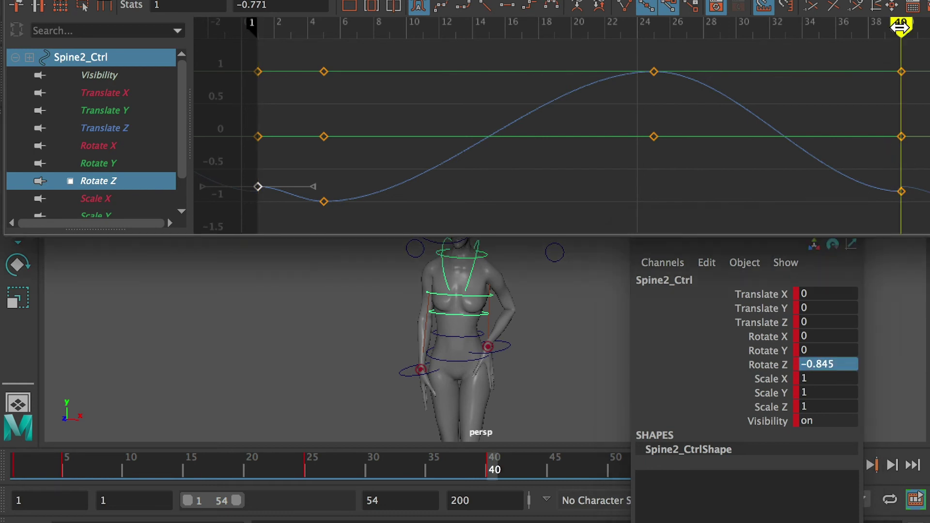
click(828, 373)
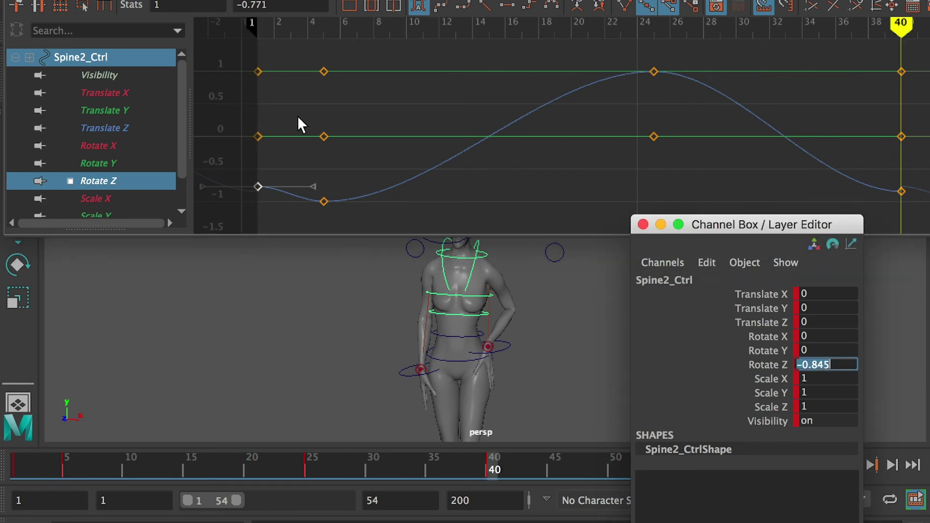
click(259, 30)
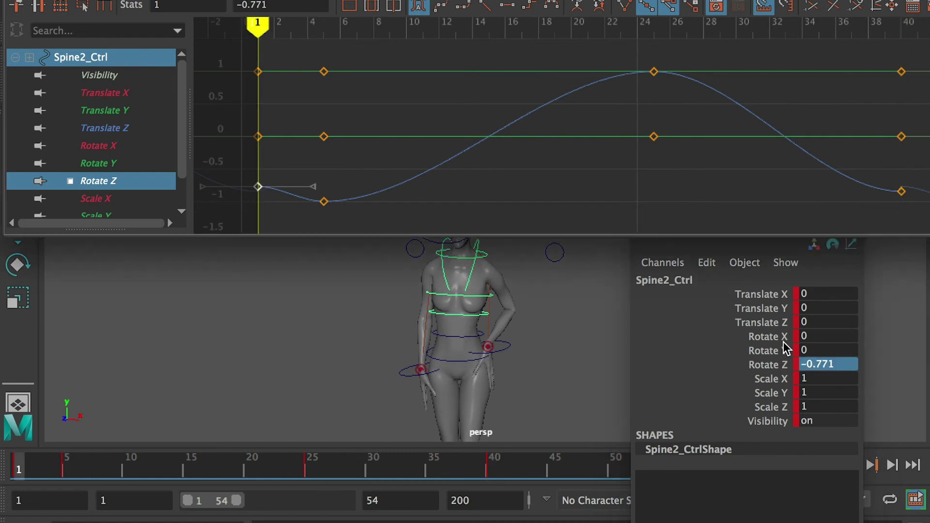
double_click(823, 364)
text(-0.845)
key(Return)
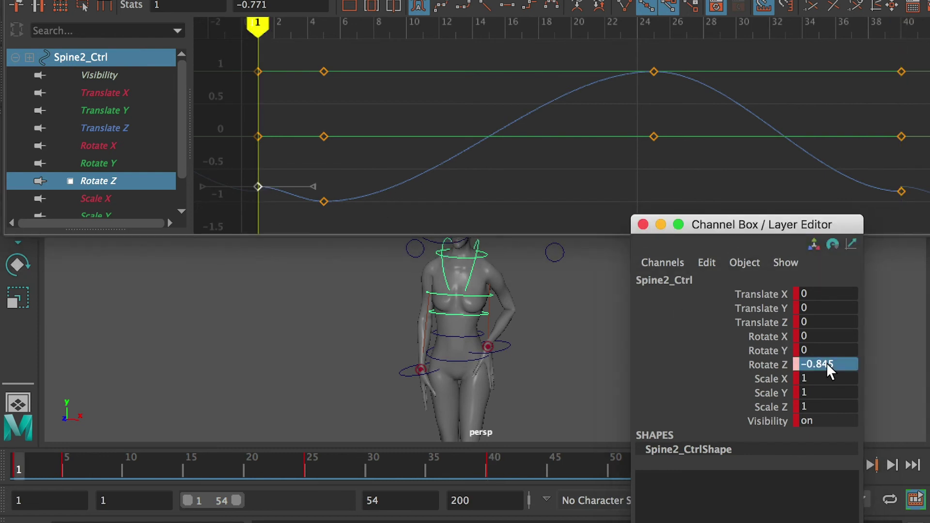
key(s)
Tilt the tangents of Spine2_Ctrl's Rotate Z keys at frames 1 and 40 together into a smooth downward slope.
drag(276, 175, 252, 203)
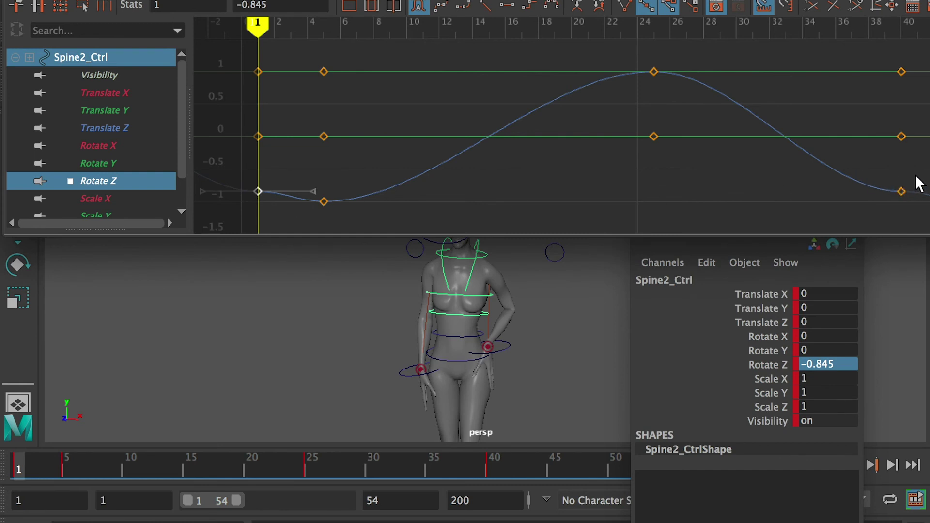
shift+drag(919, 184, 840, 216)
drag(313, 187, 304, 208)
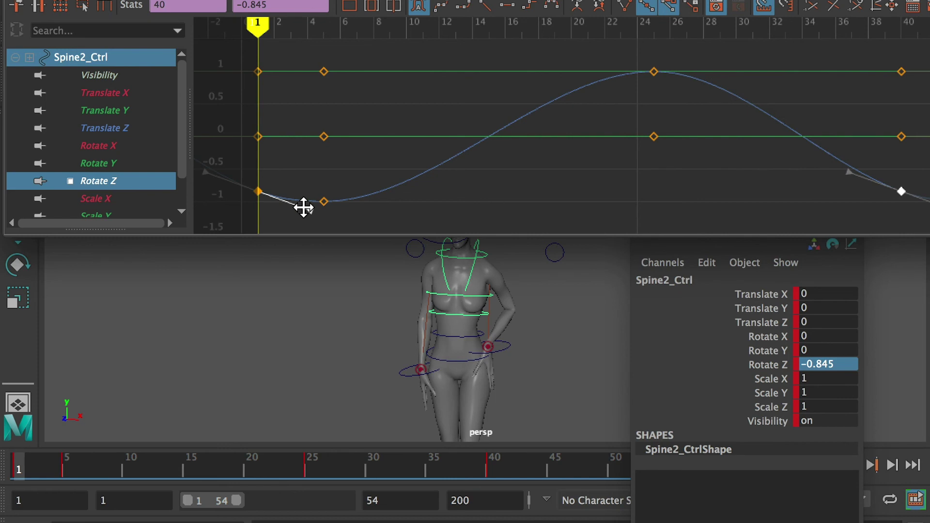
click(307, 170)
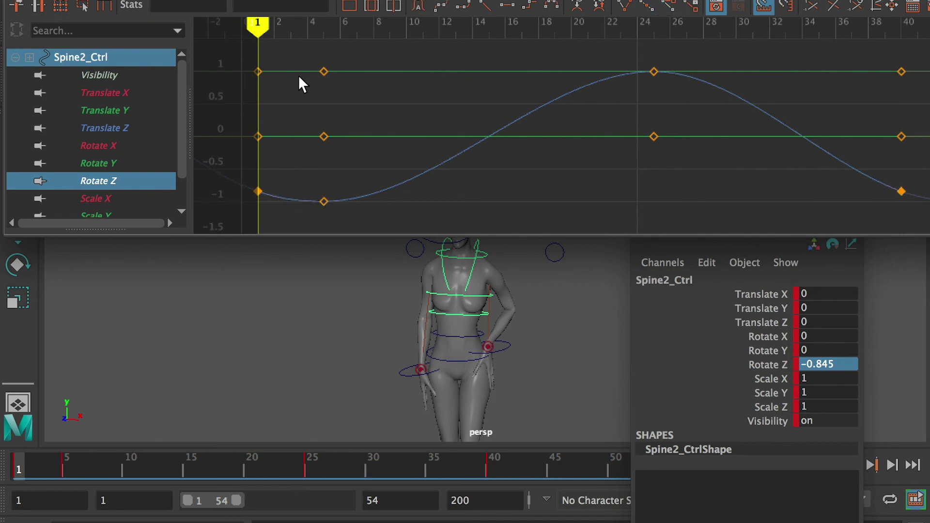
Scrub the animation and examine Spine2_Ctrl's individual rotation and translation curves.
mouse_move(257, 30)
mouse_down()
mouse_move(332, 29)
mouse_move(240, 29)
mouse_move(338, 29)
mouse_move(353, 39)
mouse_move(193, 49)
mouse_up()
click(121, 164)
click(103, 146)
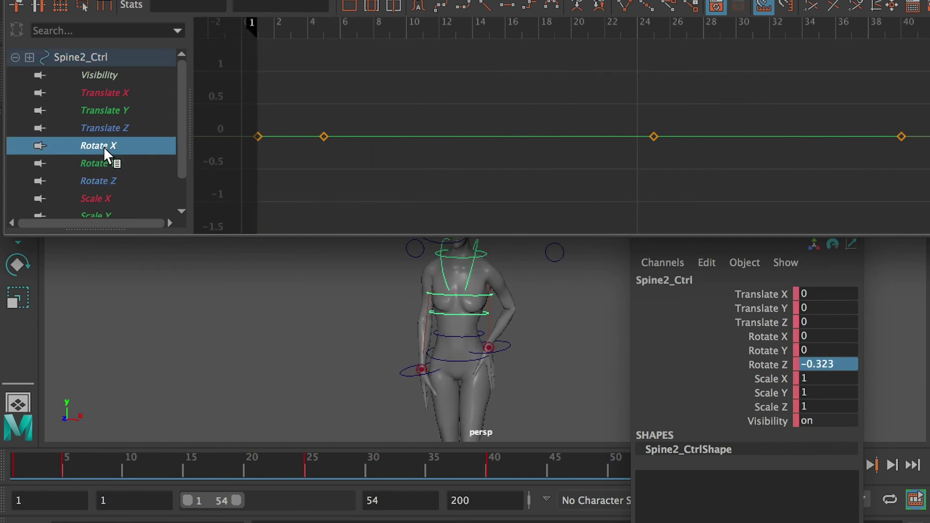
click(109, 128)
click(116, 92)
Copy Spine1_Ctrl's Rotate Z value from frame 40 to frame 1, setting it to -0.633.
click(469, 292)
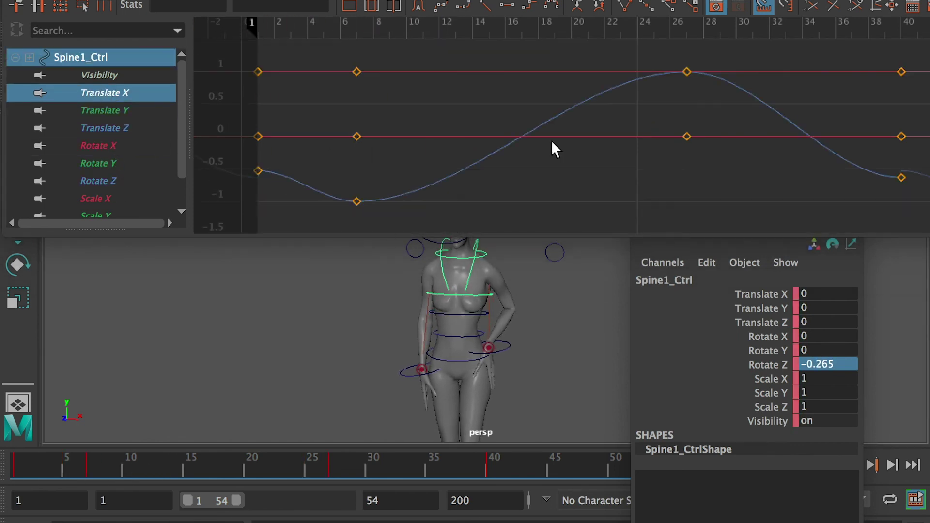
click(900, 29)
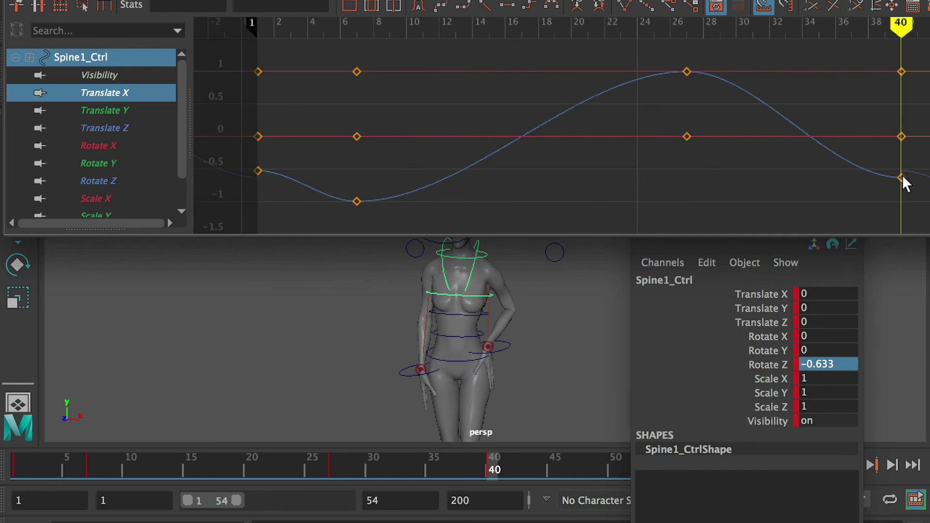
double_click(826, 364)
key(super+c)
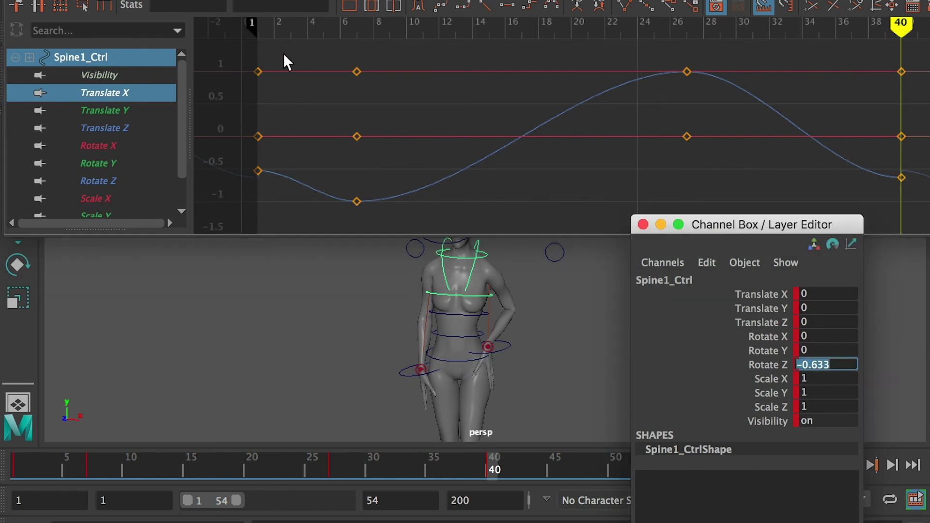
click(257, 28)
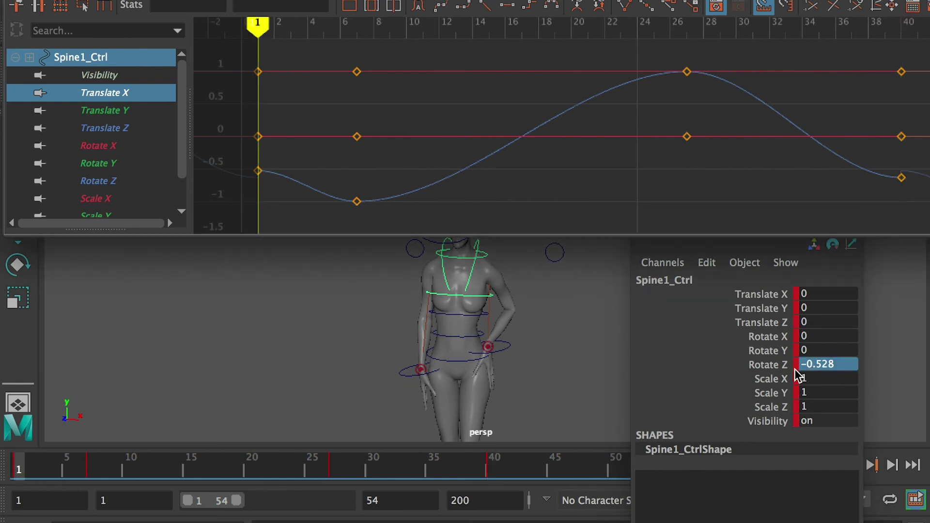
double_click(827, 365)
key(super+v)
key(Return)
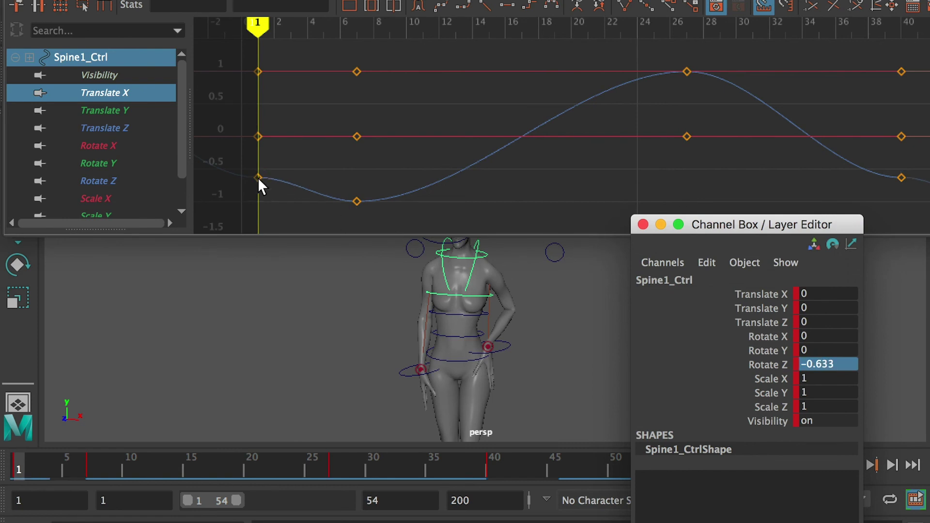
Tilt the tangents of Spine1_Ctrl's Rotate Z keys at frames 1 and 40 together to smooth the loop.
click(258, 177)
shift+click(901, 177)
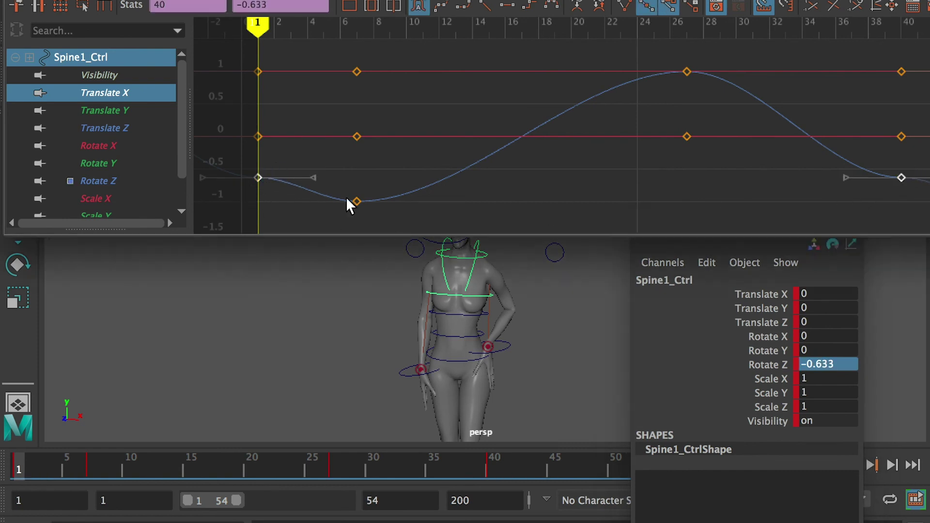
drag(308, 180, 300, 197)
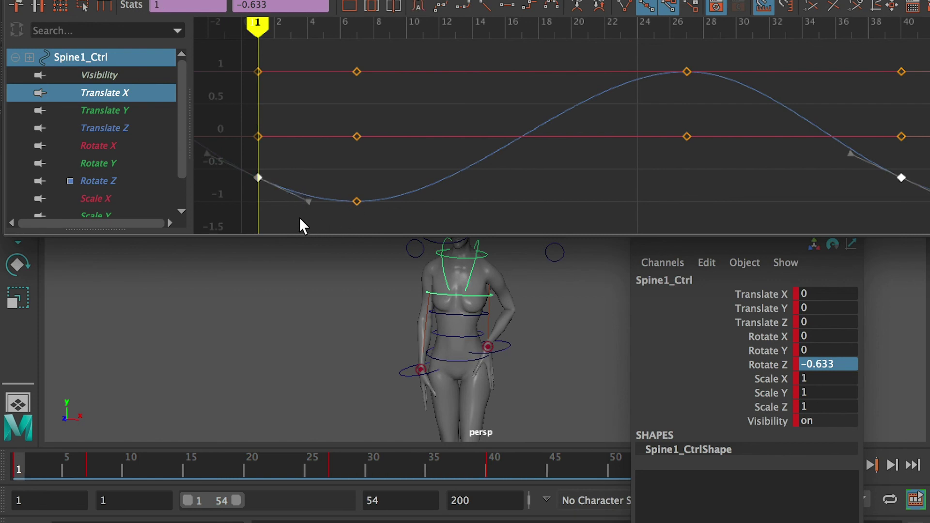
click(276, 210)
Examine each translation and rotation curve of Spine1_Ctrl.
click(135, 109)
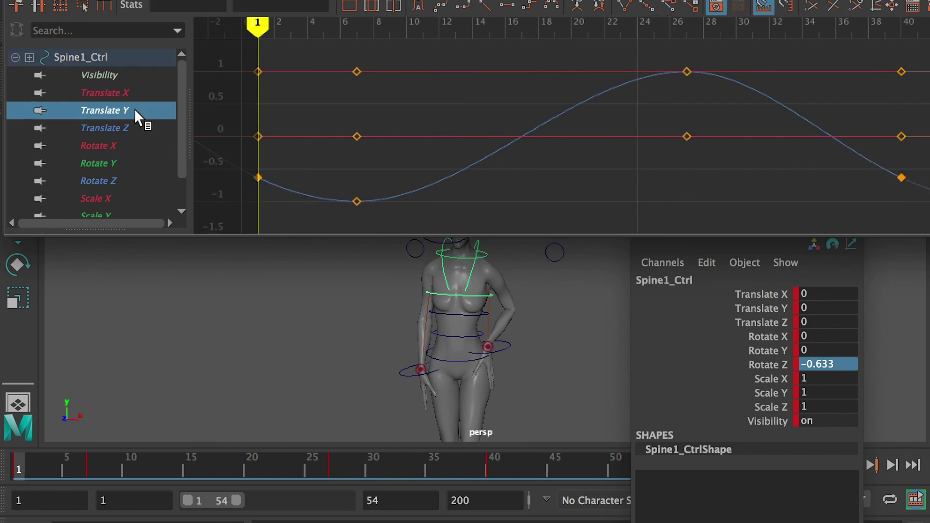
click(122, 128)
click(119, 145)
click(115, 162)
click(117, 180)
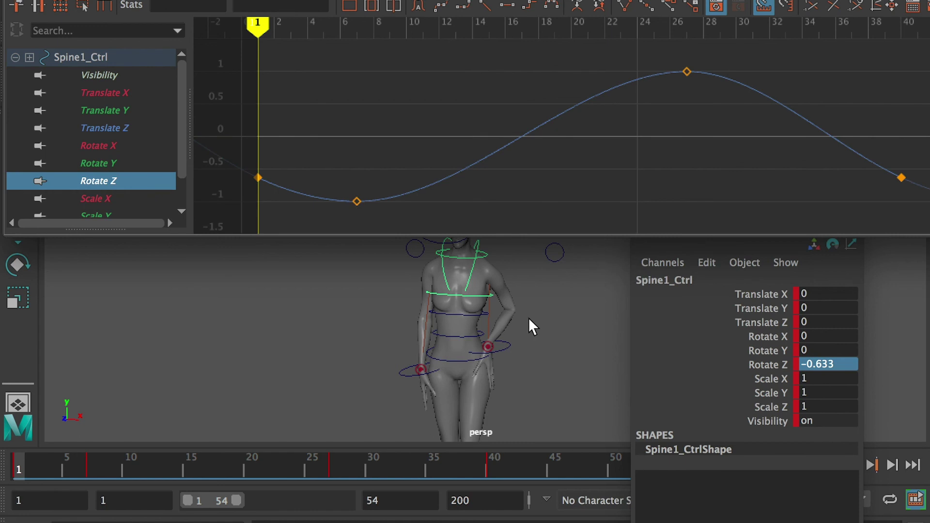
click(132, 93)
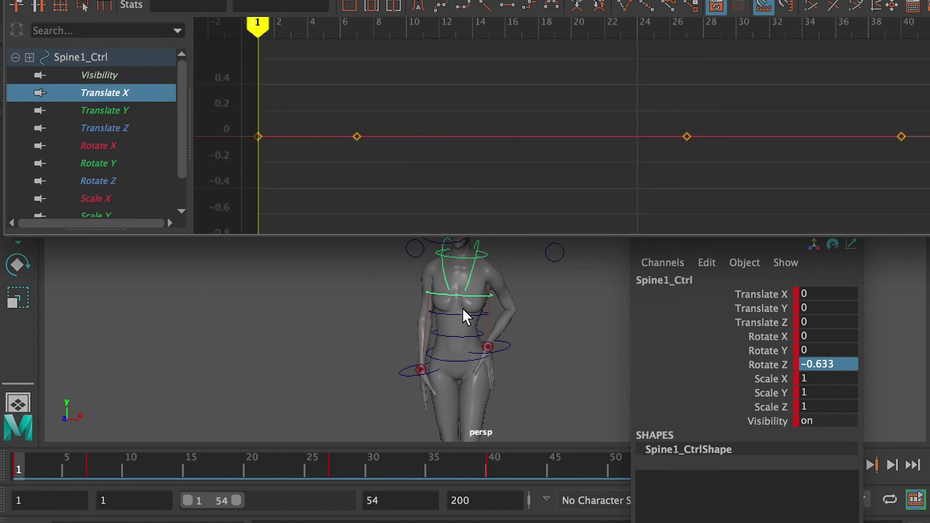
Copy Neck_Ctrl's Rotate Z value from frame 40 to frame 1, setting it to -0.358.
click(465, 263)
alt+drag(477, 293, 556, 315)
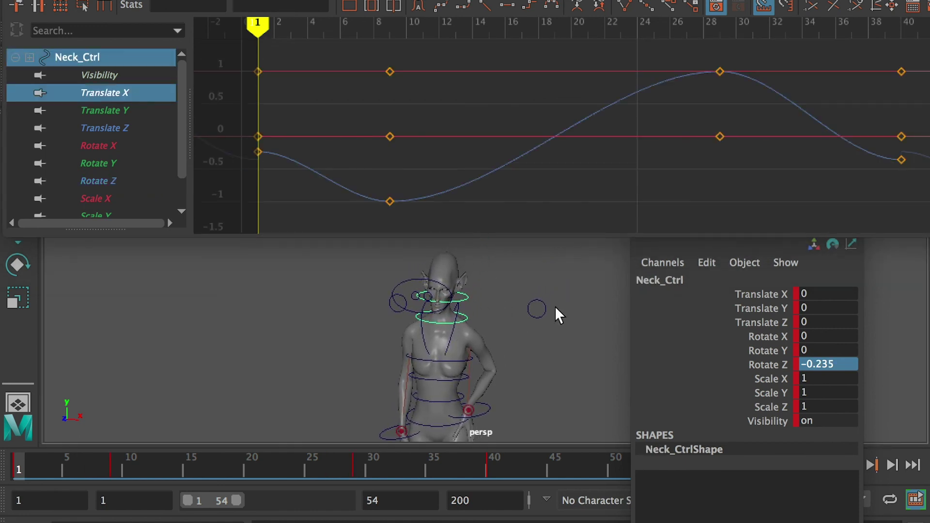
click(889, 22)
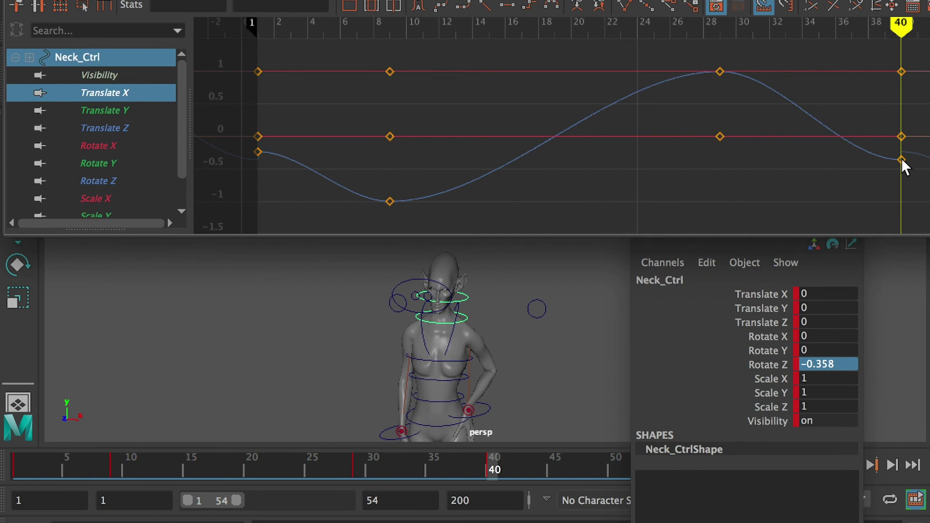
click(902, 159)
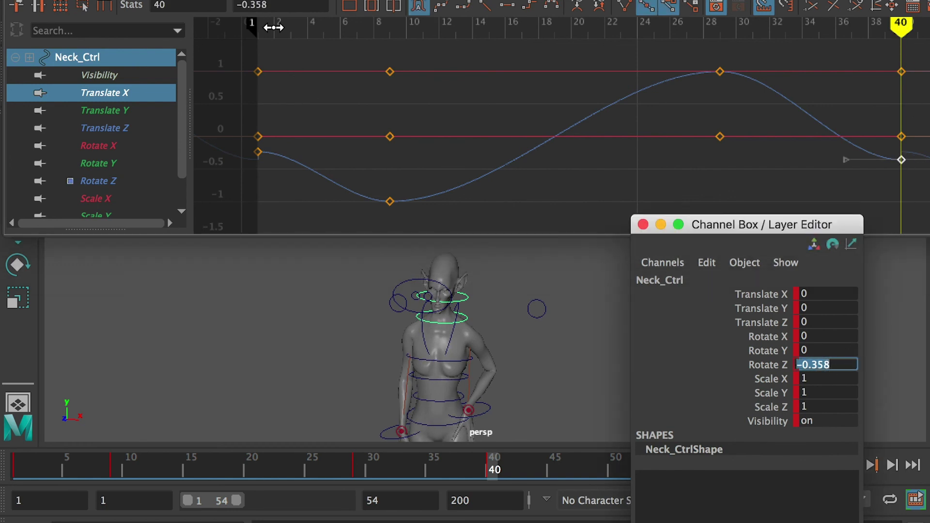
click(263, 30)
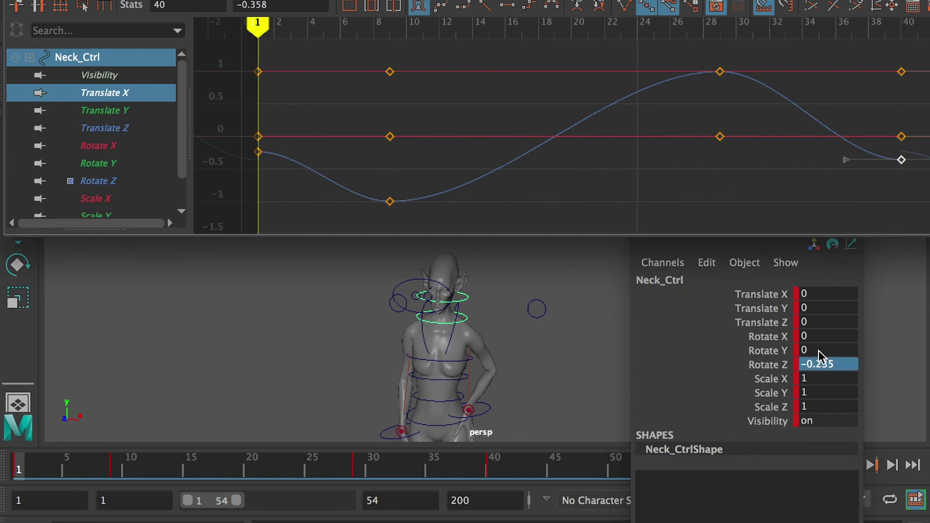
click(831, 364)
text(-0.358)
key(Return)
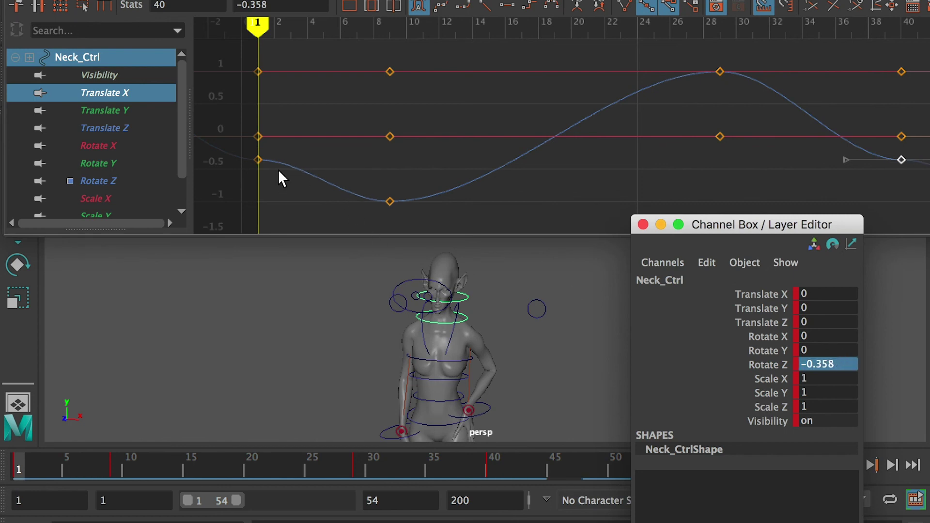
Tilt the tangents of Neck_Ctrl's Rotate Z keys at frames 1 and 40 together so the curve continues downward through the loop.
click(258, 160)
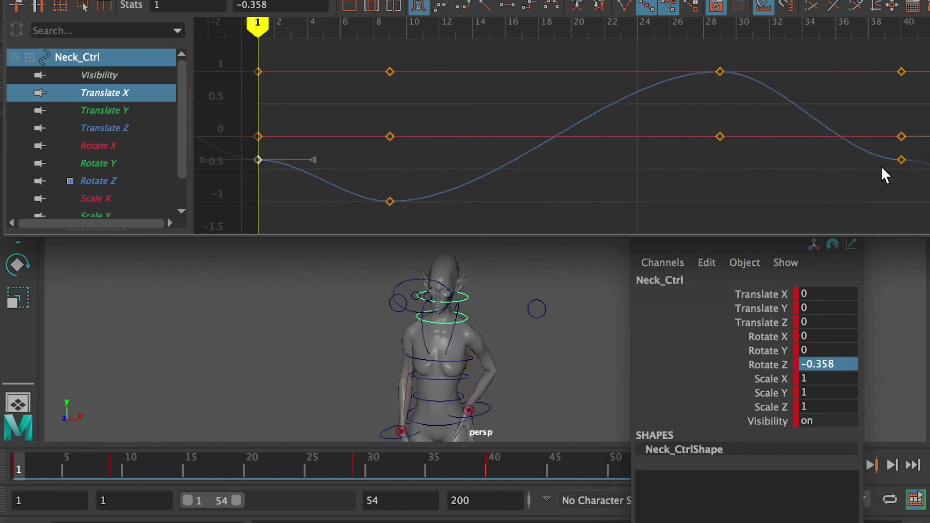
shift+click(901, 160)
drag(312, 160, 298, 187)
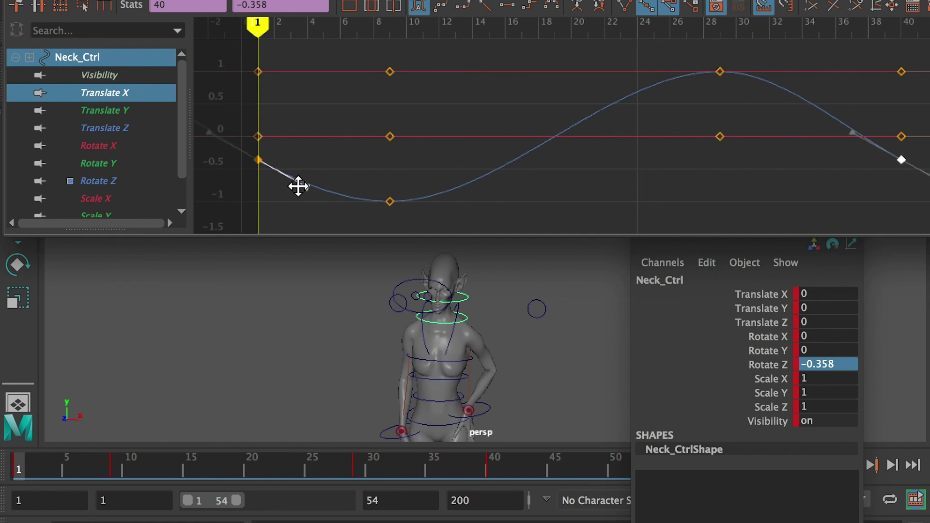
Examine each translation and rotation curve of Neck_Ctrl individually.
click(129, 110)
click(121, 126)
click(119, 144)
click(115, 159)
click(113, 175)
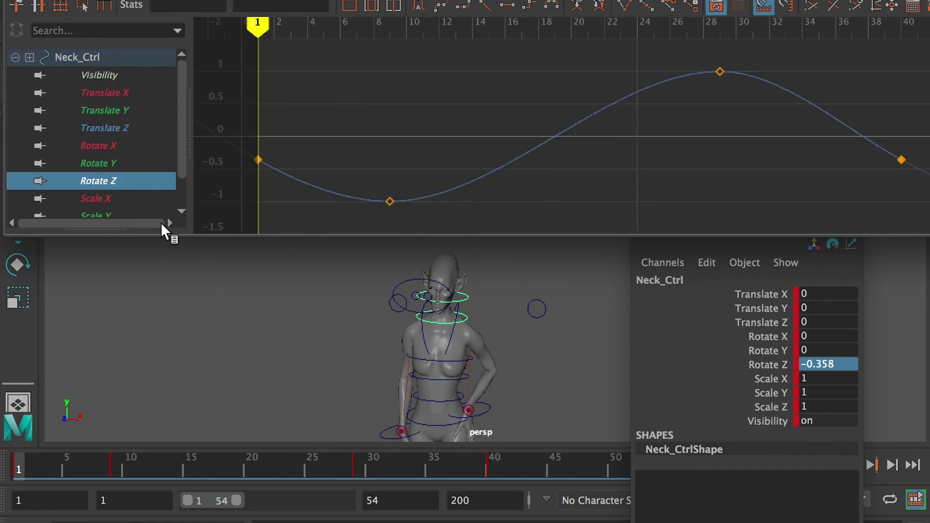
click(113, 91)
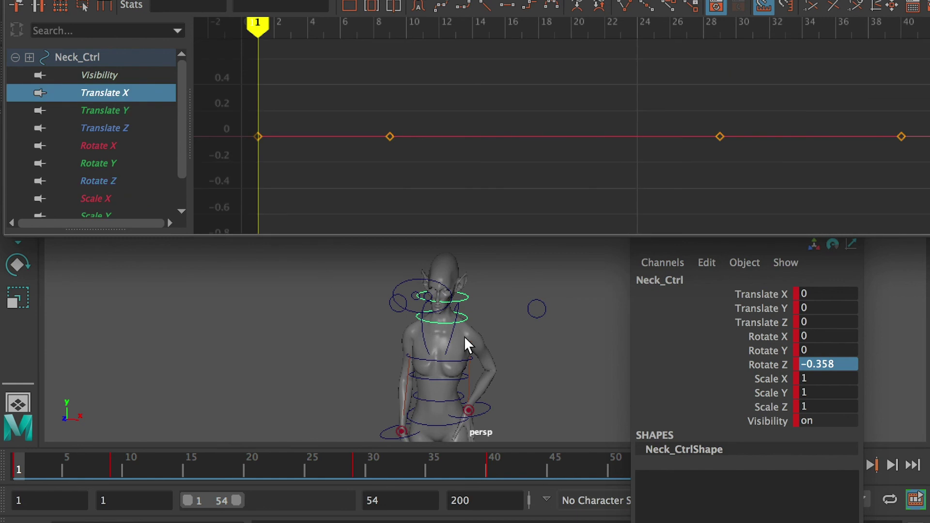
Select Head_Ctrl and go through its translation and rotation curves, ending with Rotate Z isolated.
click(464, 297)
click(100, 108)
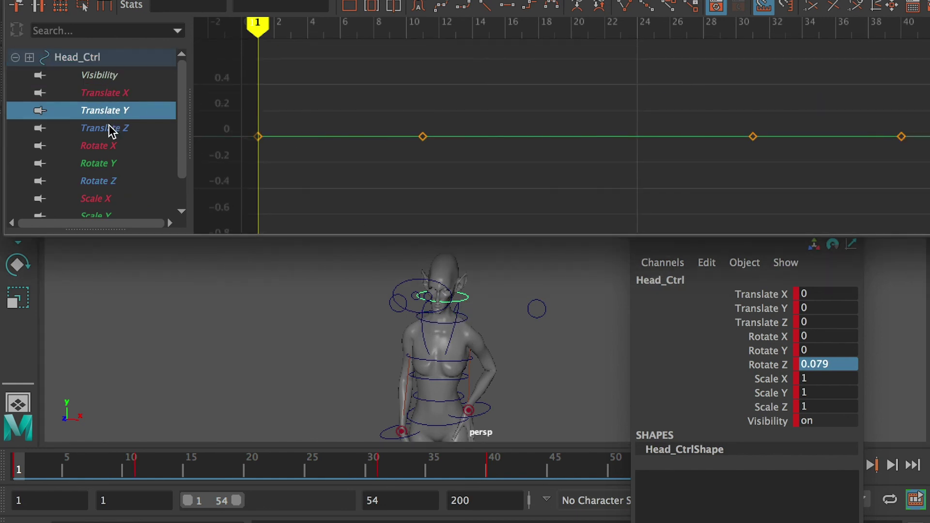
click(111, 128)
click(114, 145)
click(115, 163)
click(112, 181)
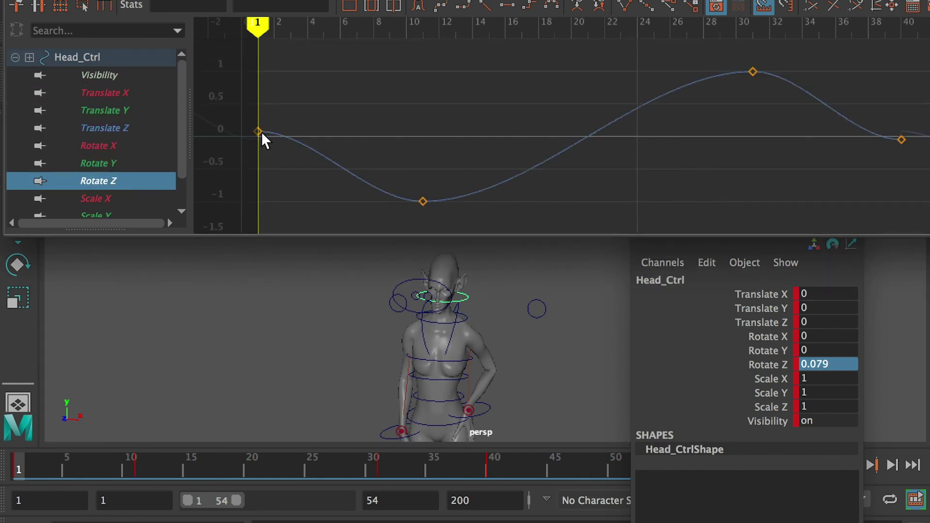
Copy Head_Ctrl's Rotate Z value from frame 40 to frame 1, setting it to -0.049.
click(900, 24)
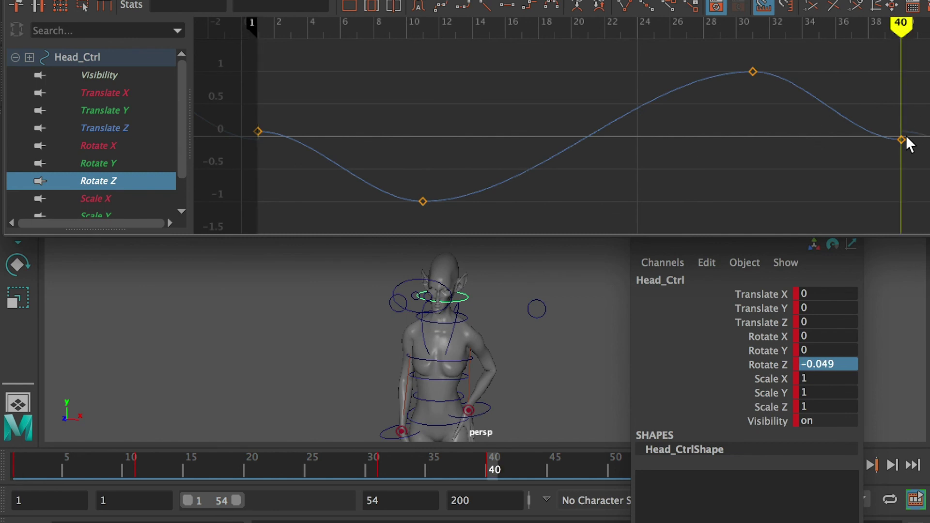
drag(907, 158, 885, 127)
click(845, 372)
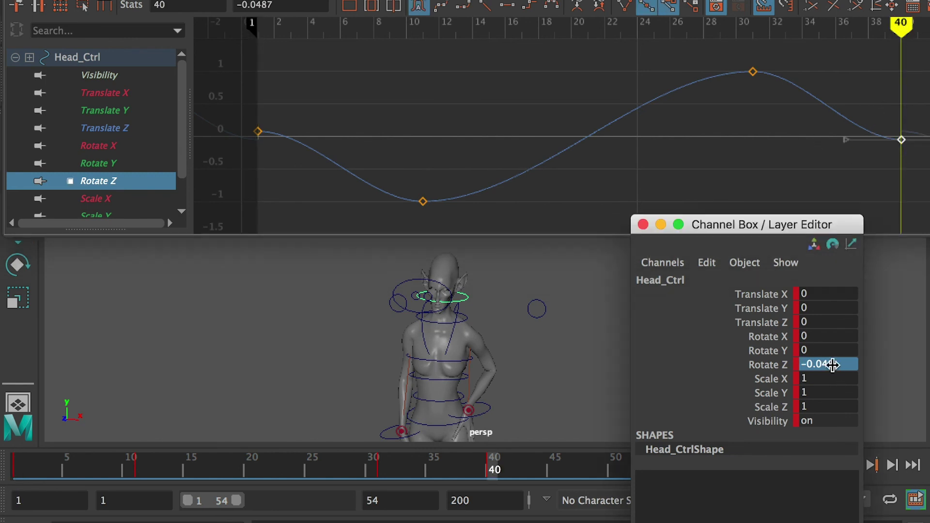
click(845, 372)
key(ctrl+c)
click(253, 28)
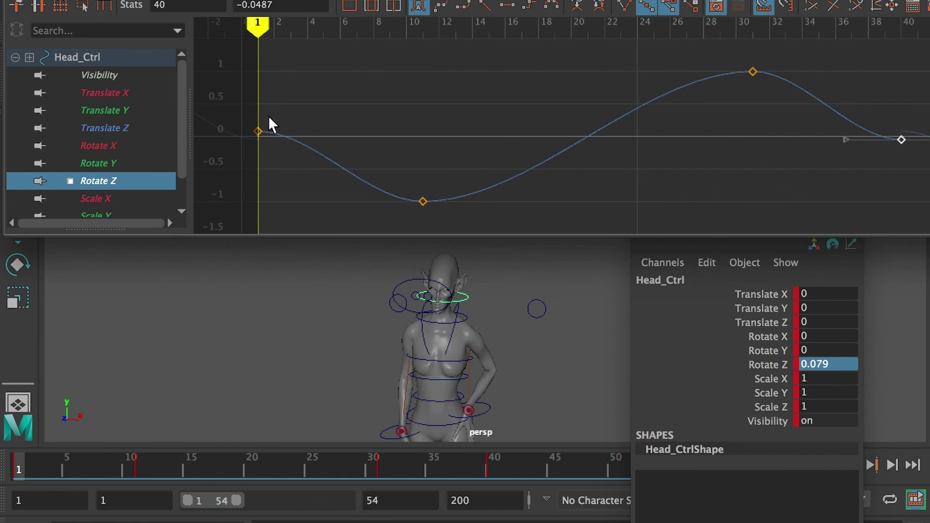
drag(268, 125, 251, 165)
click(846, 368)
click(846, 368)
key(ctrl+v)
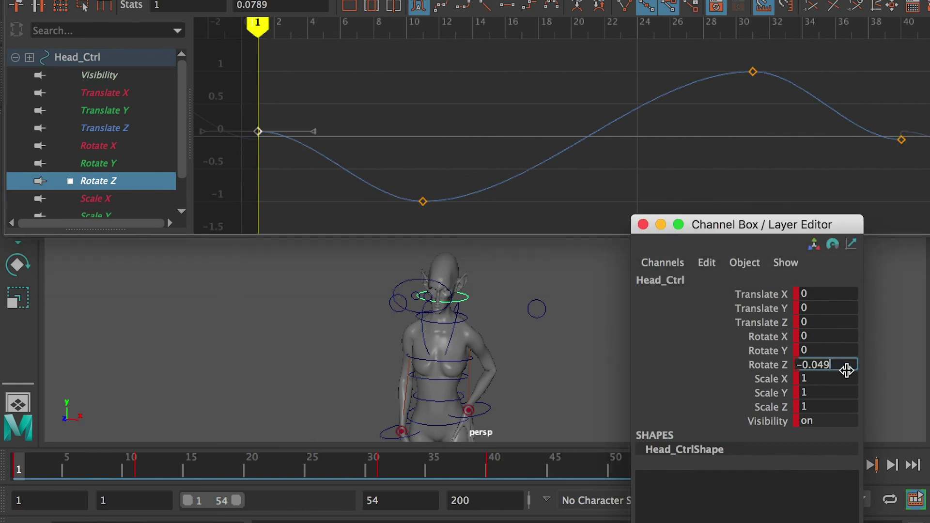
key(Return)
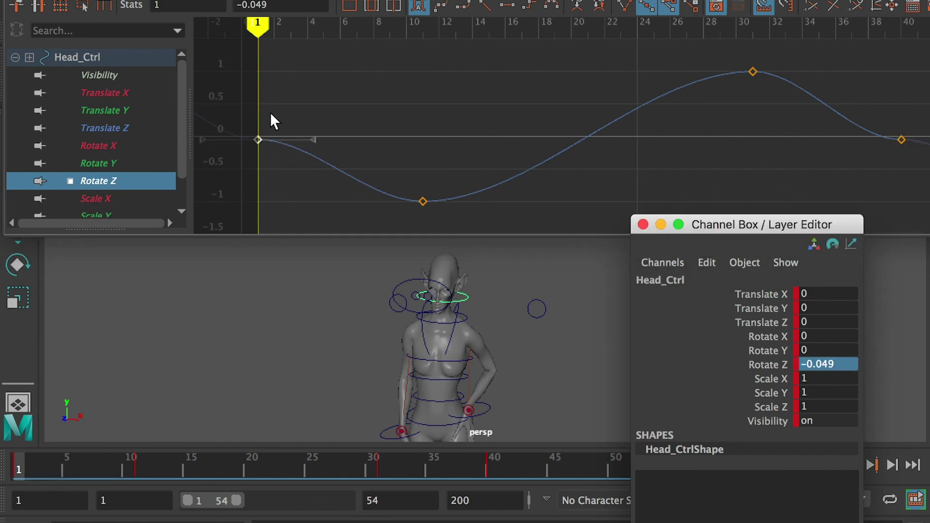
Tilt the tangents of Head_Ctrl's Rotate Z keys at frames 1 and 40 together to smooth the loop, then deselect the control.
drag(910, 117, 888, 152)
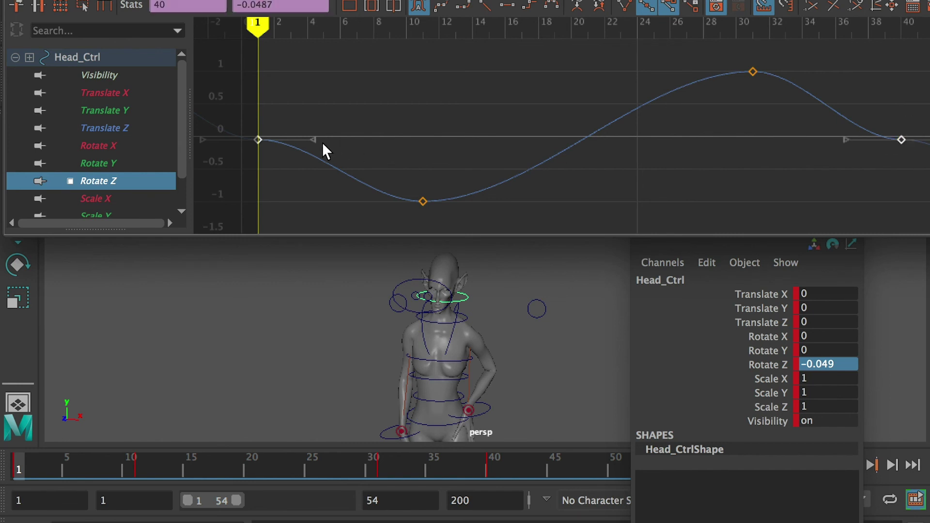
middle_drag(321, 142, 297, 165)
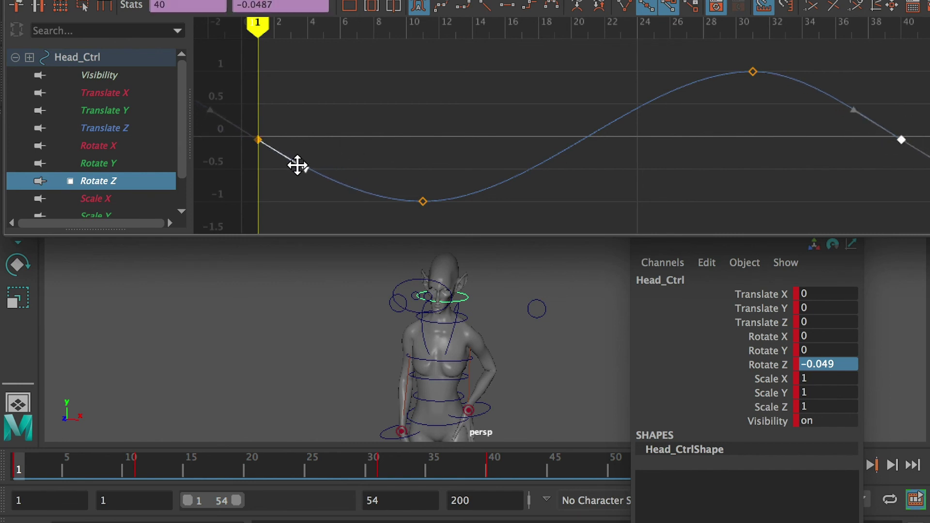
click(545, 342)
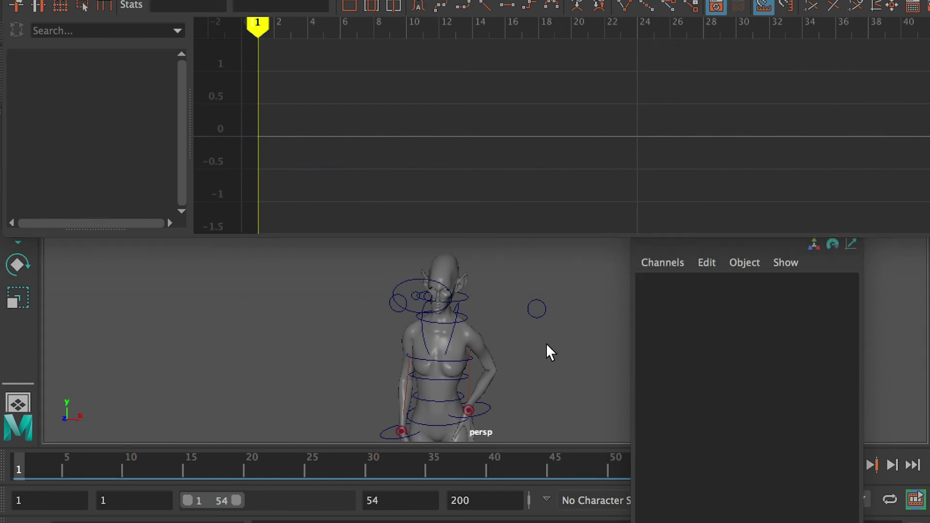